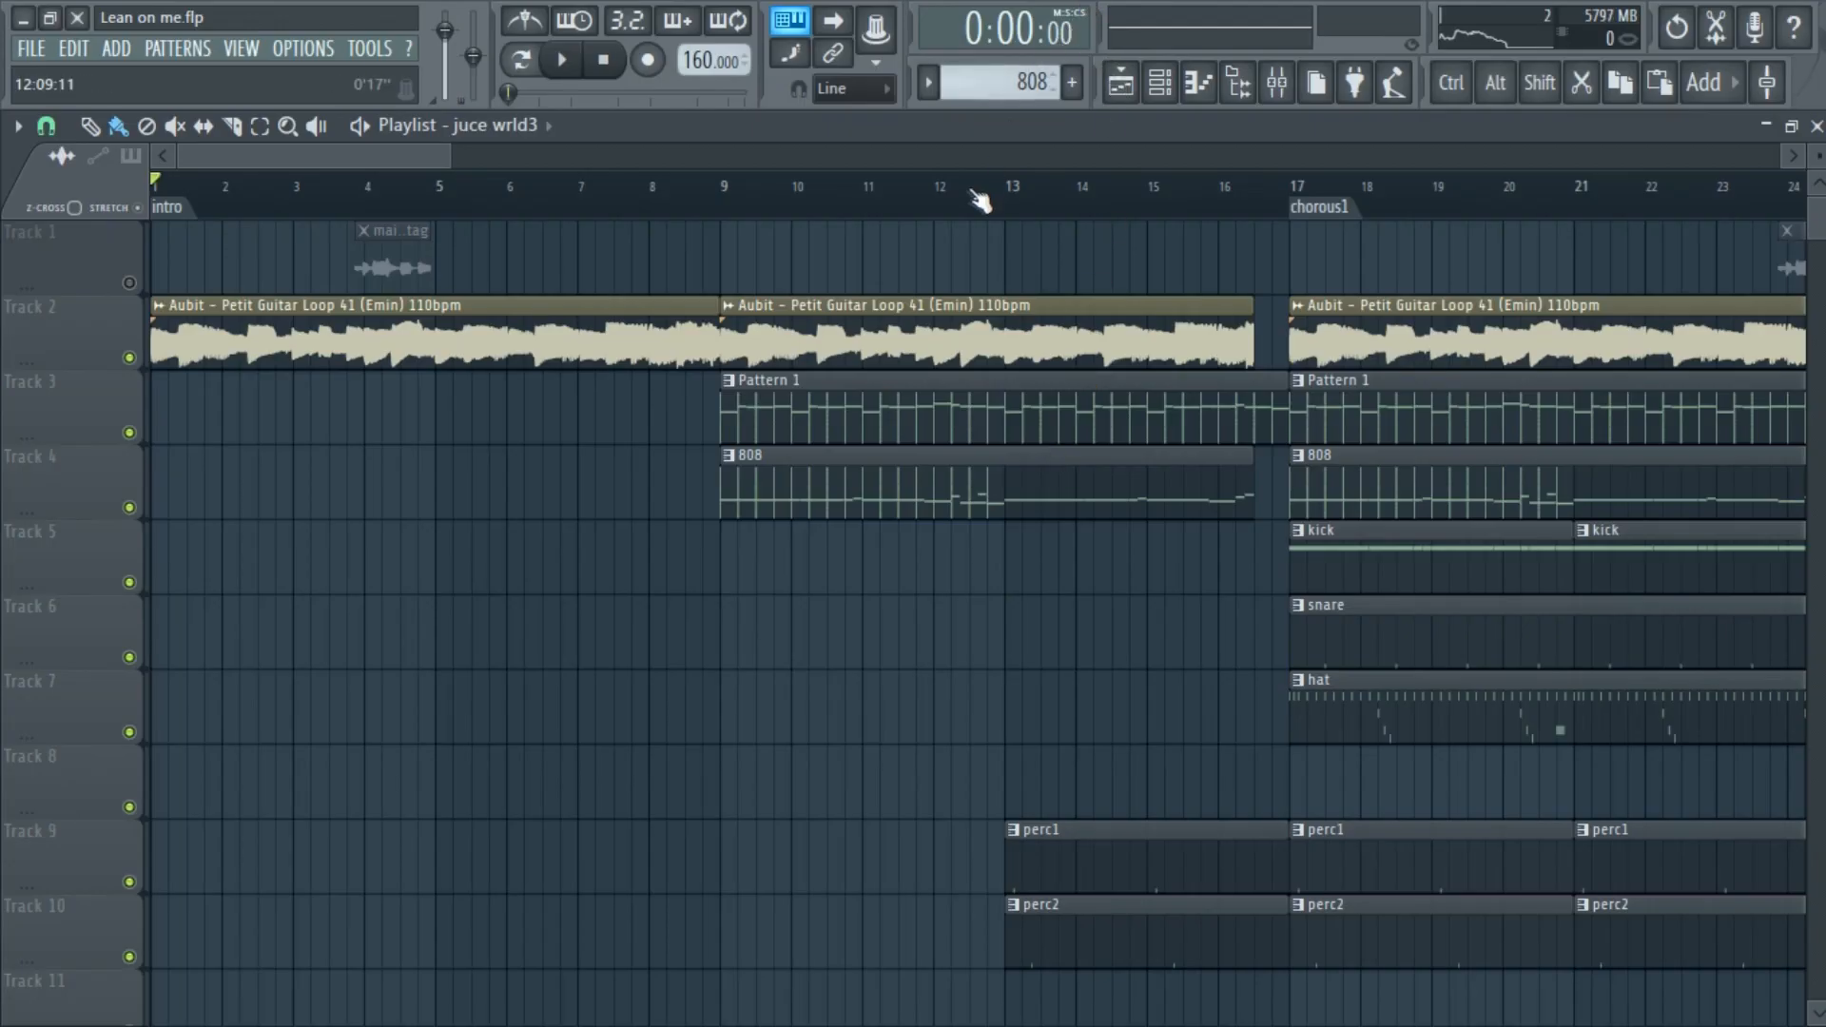
Examine the whole song arrangement in the playlist, from the intro through the choruses and verses to the closing section
scroll(1303, 493, down, 4)
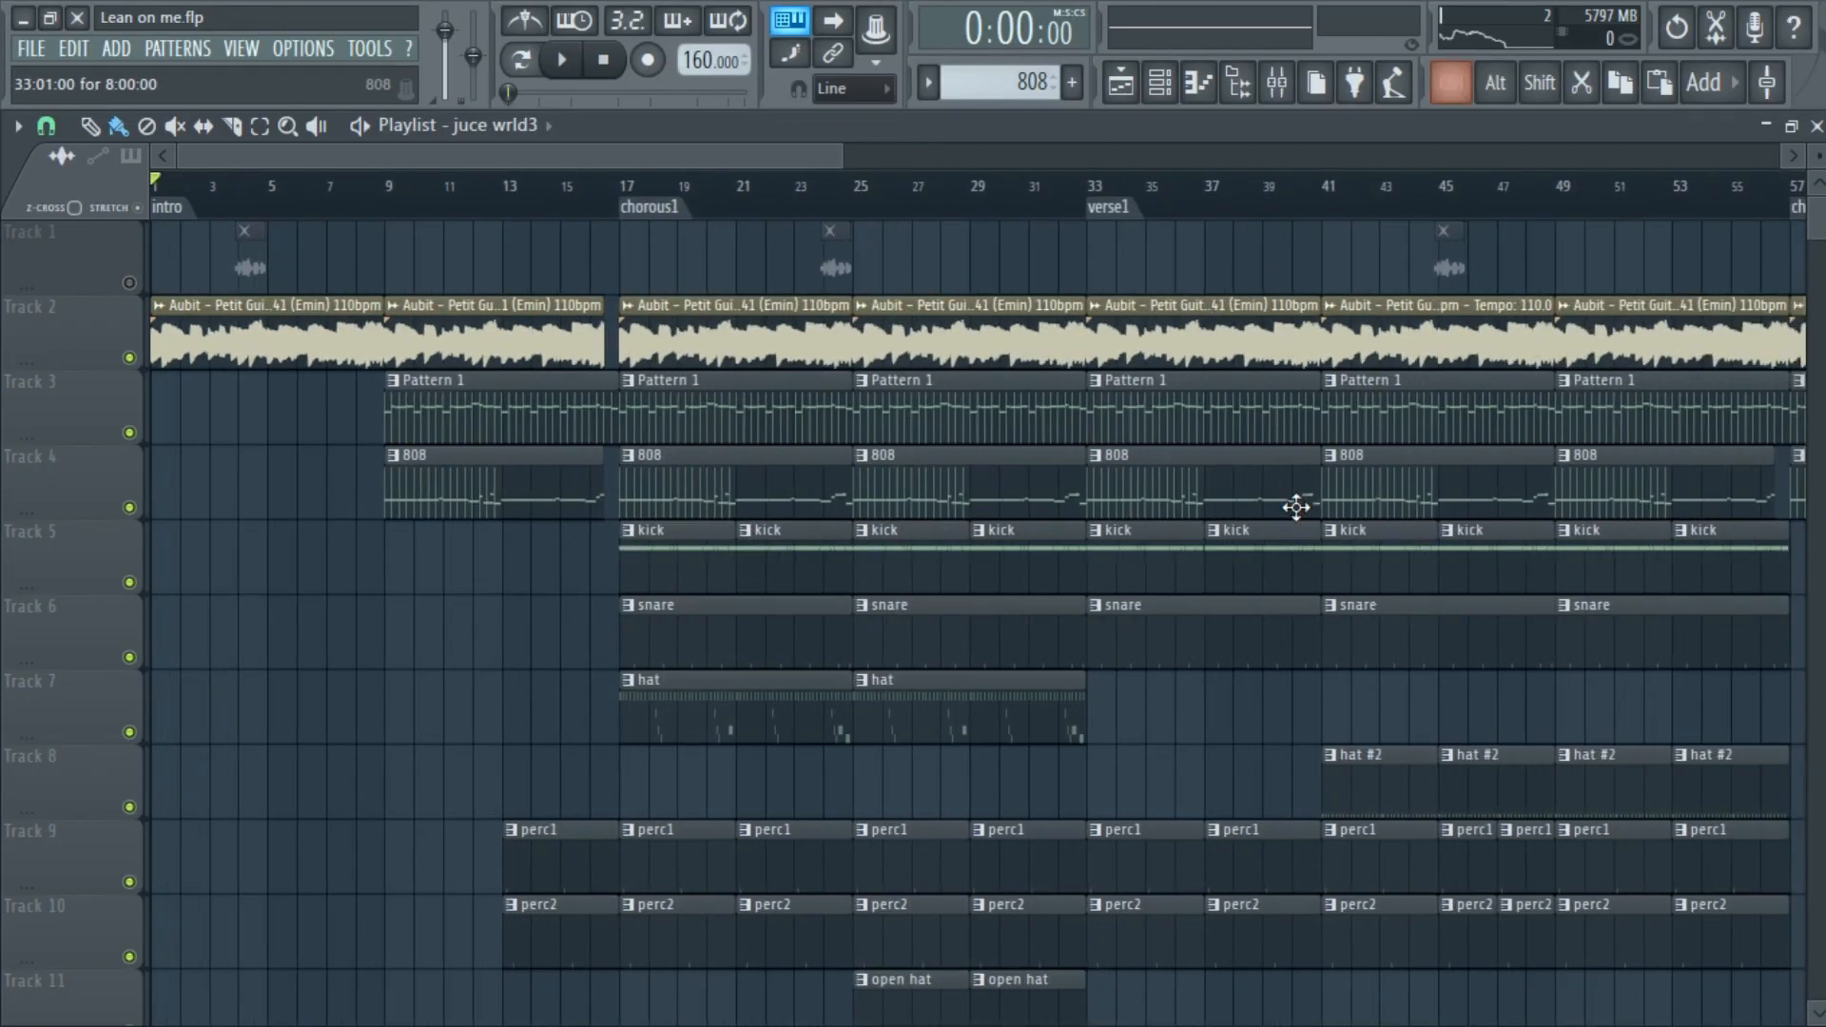
scroll(1296, 509, down, 5)
scroll(1294, 508, down, 3)
scroll(1234, 530, up, 5)
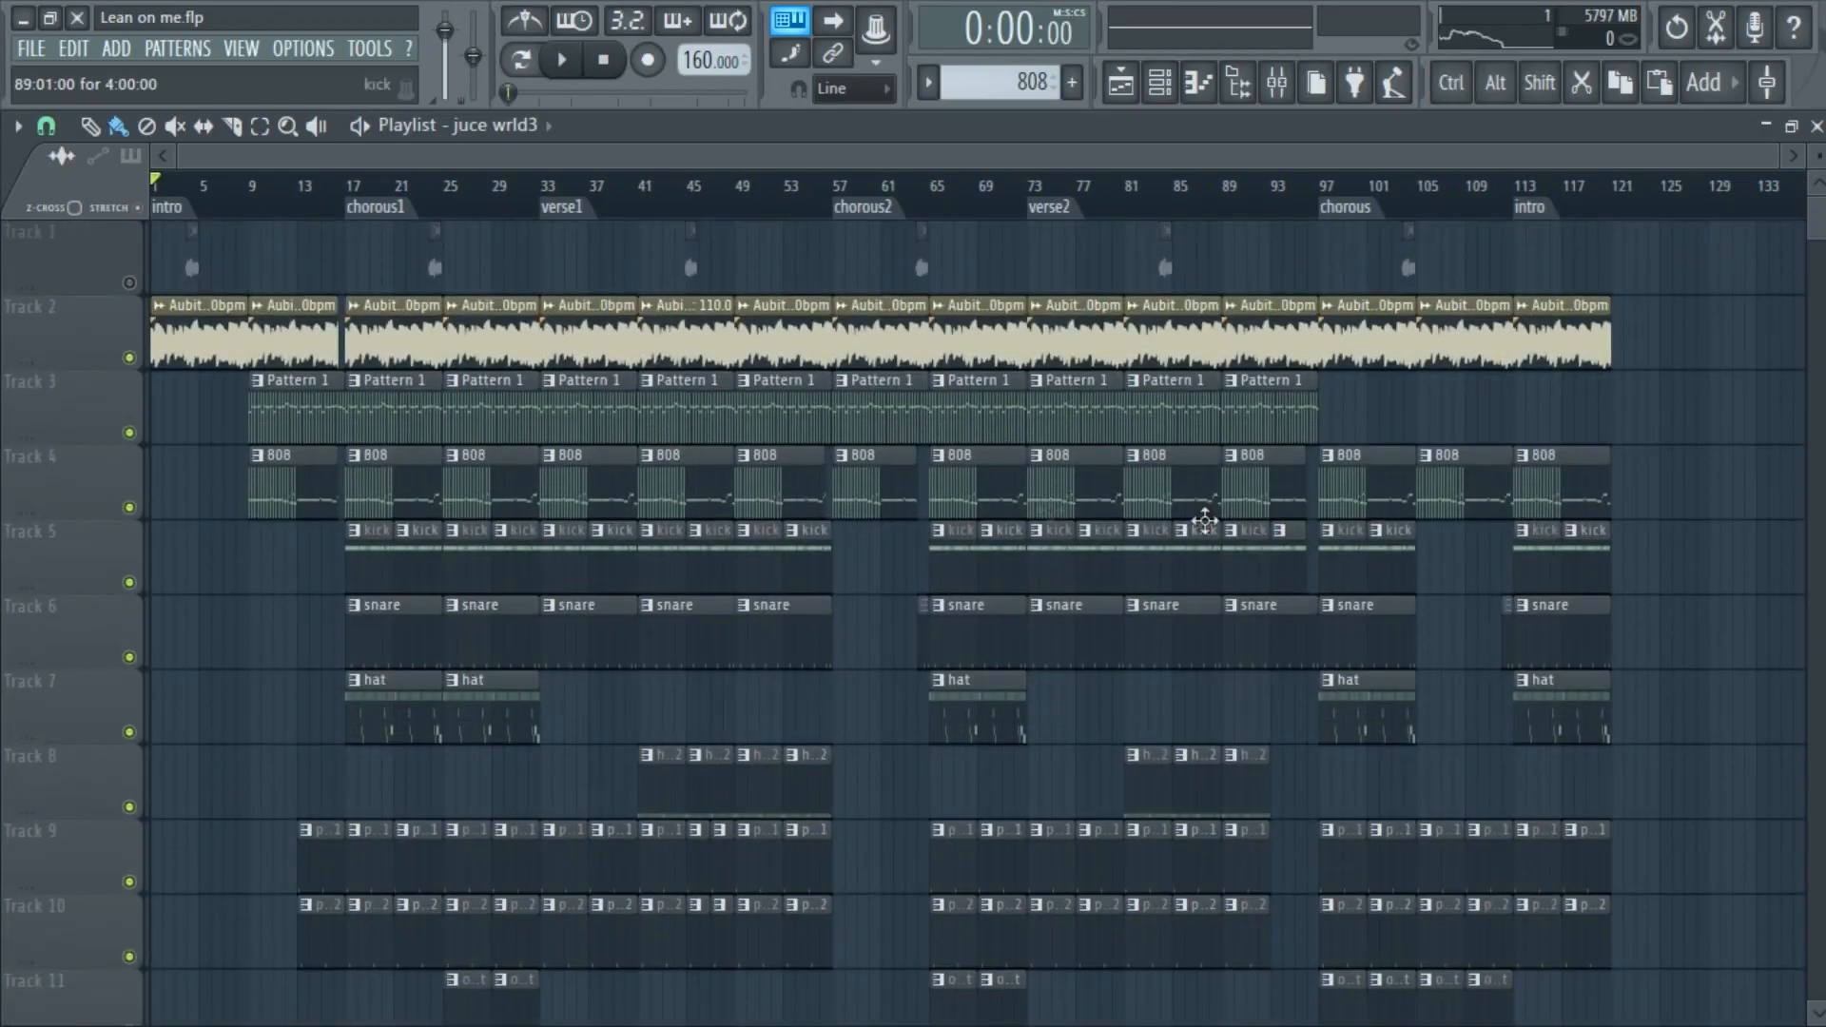
scroll(1234, 530, up, 4)
drag(574, 162, 361, 160)
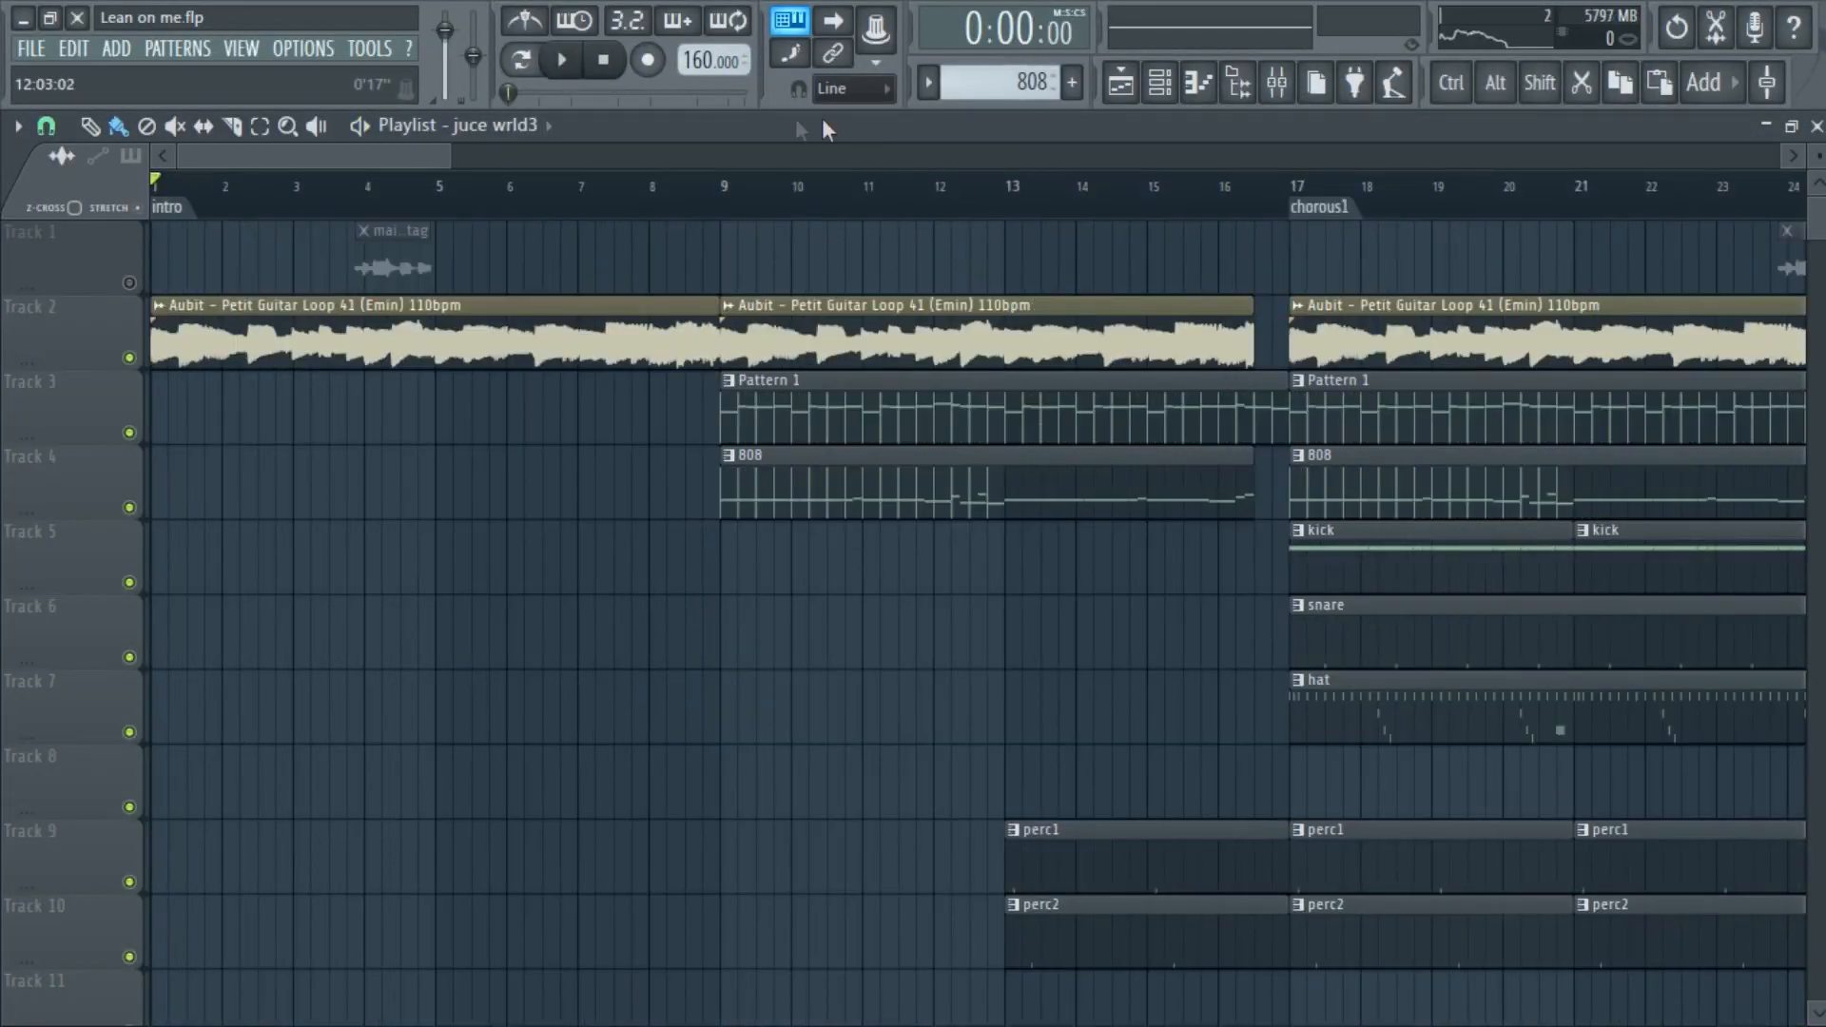
scroll(1299, 495, down, 6)
scroll(1293, 509, down, 4)
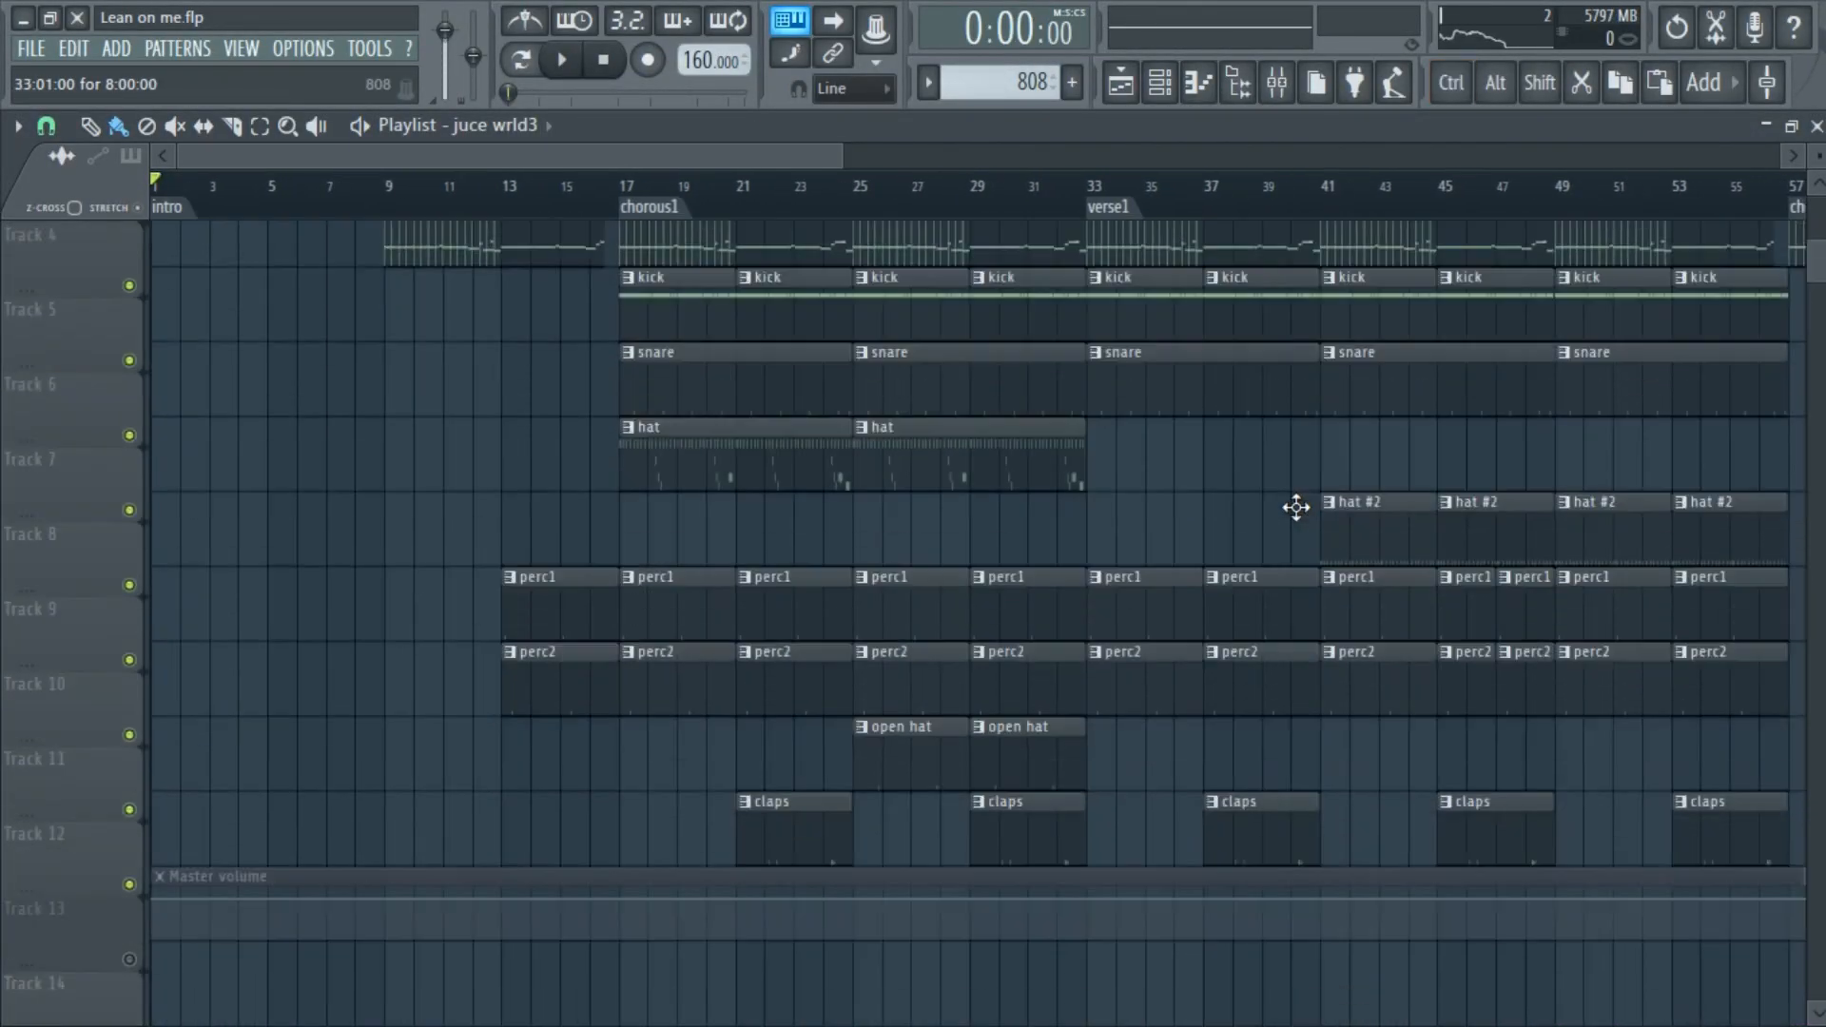
scroll(1293, 509, up, 5)
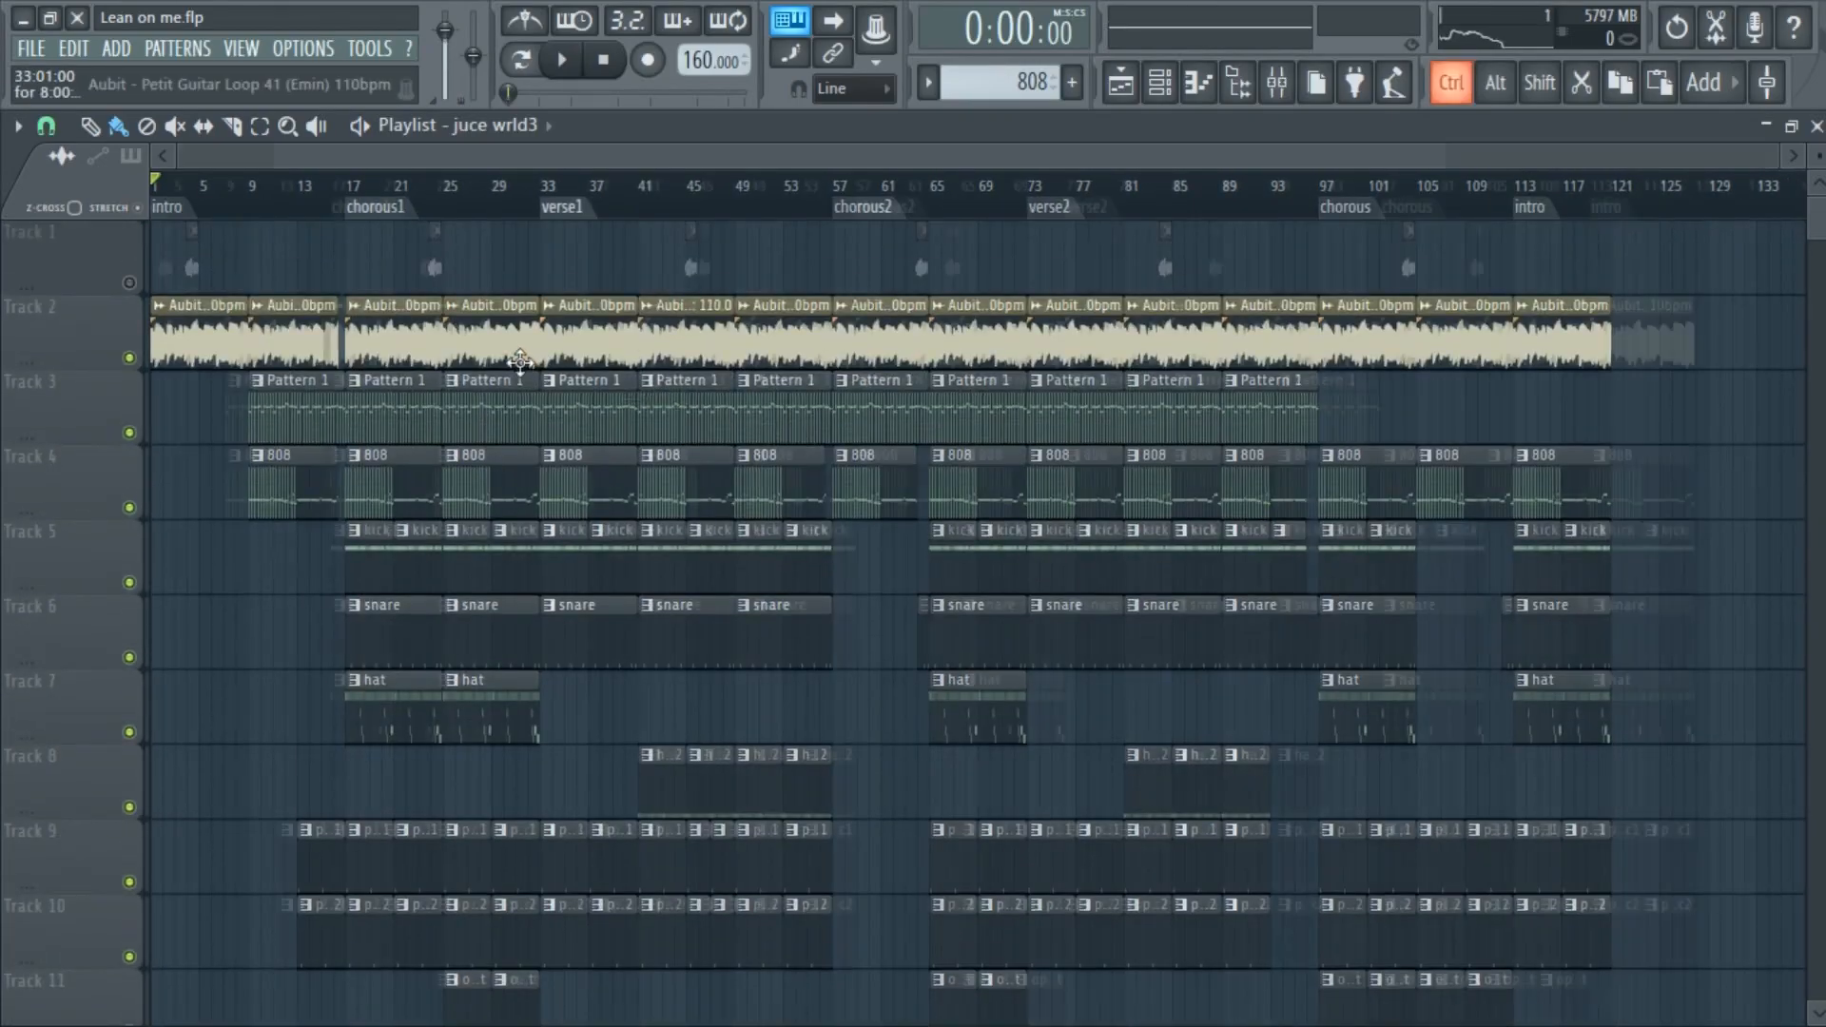
scroll(575, 195, up, 3)
drag(479, 157, 94, 162)
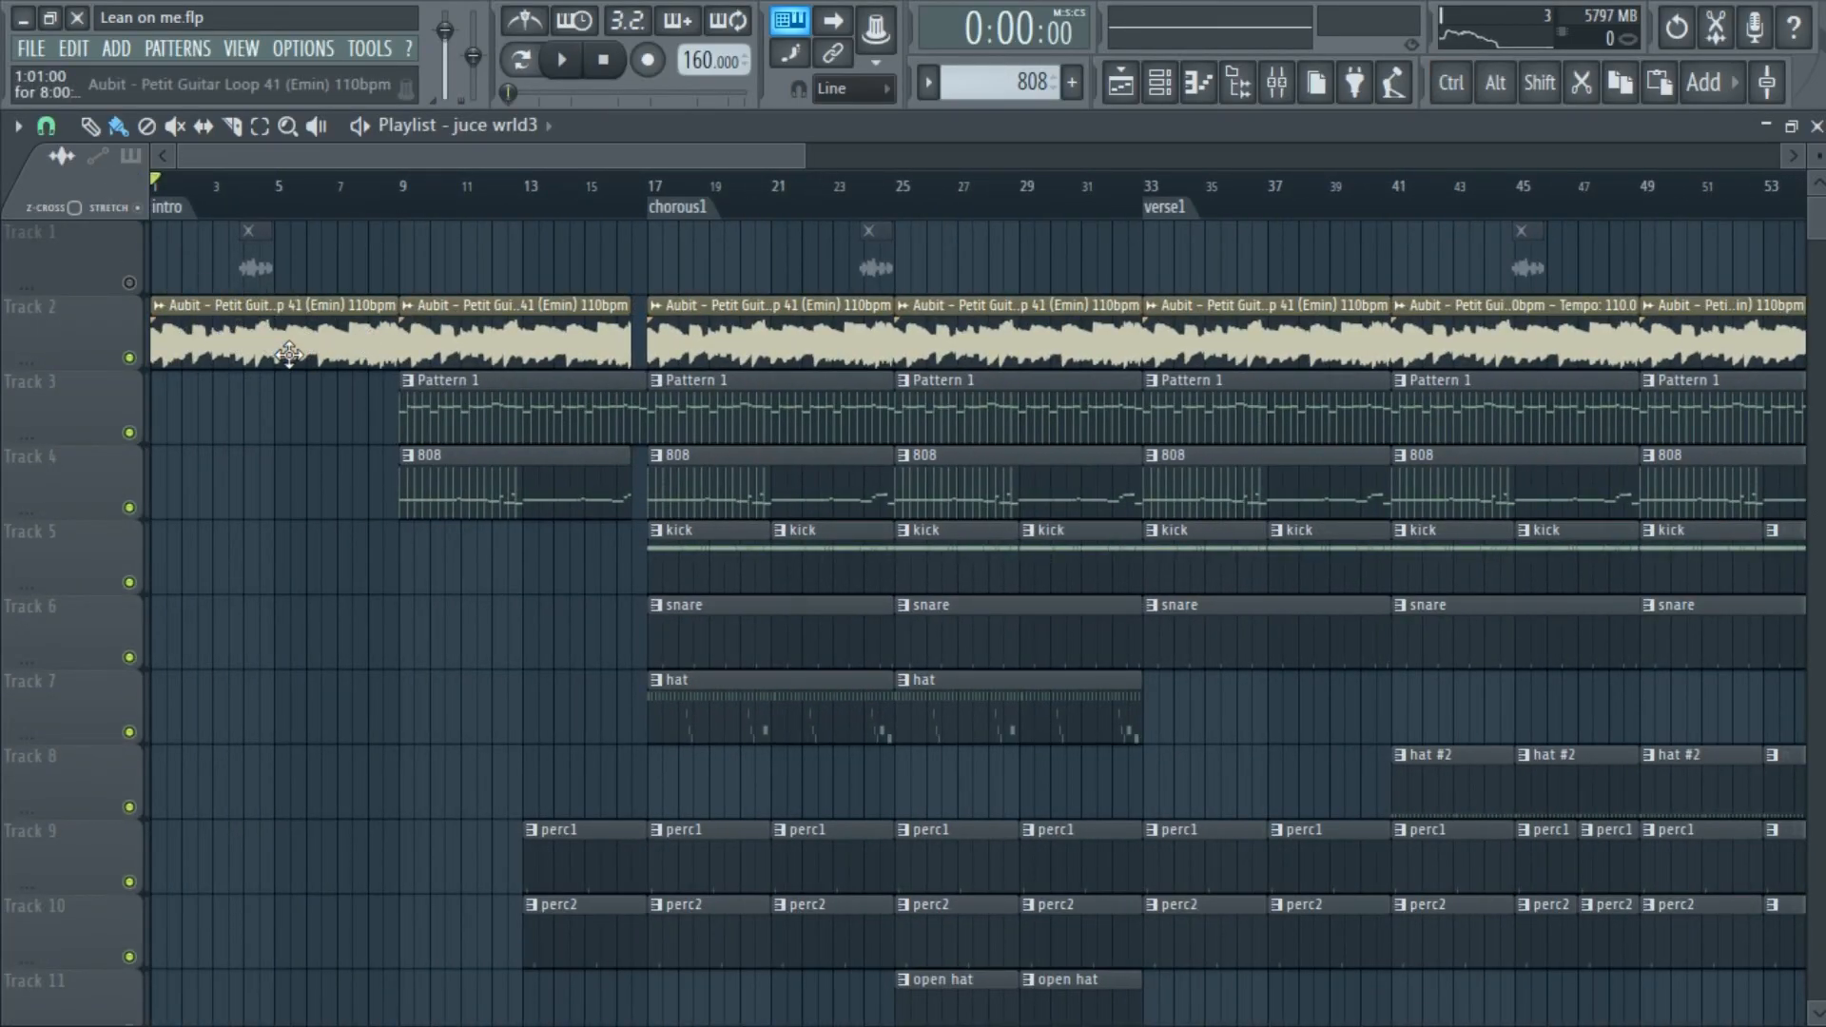
Play the song's intro from bar 1 to hear the guitar loop on Track 2, and stop playback
key(space)
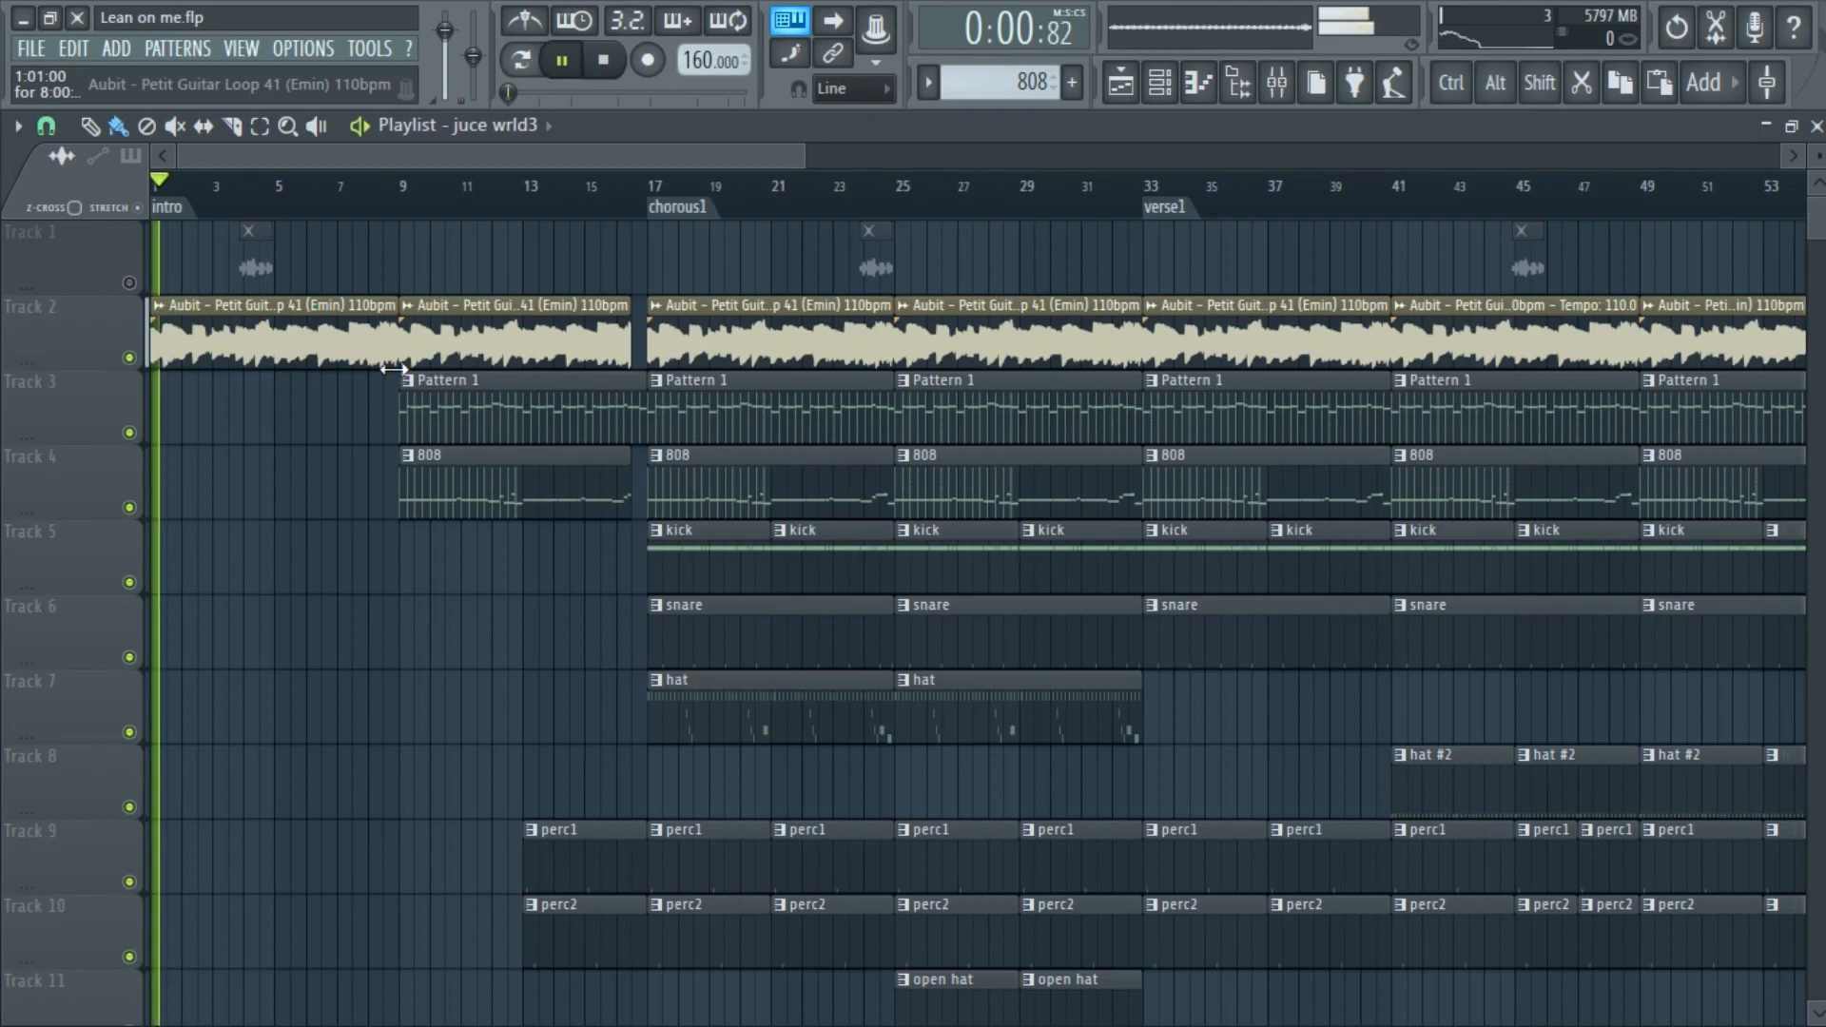
scroll(134, 312, up, 3)
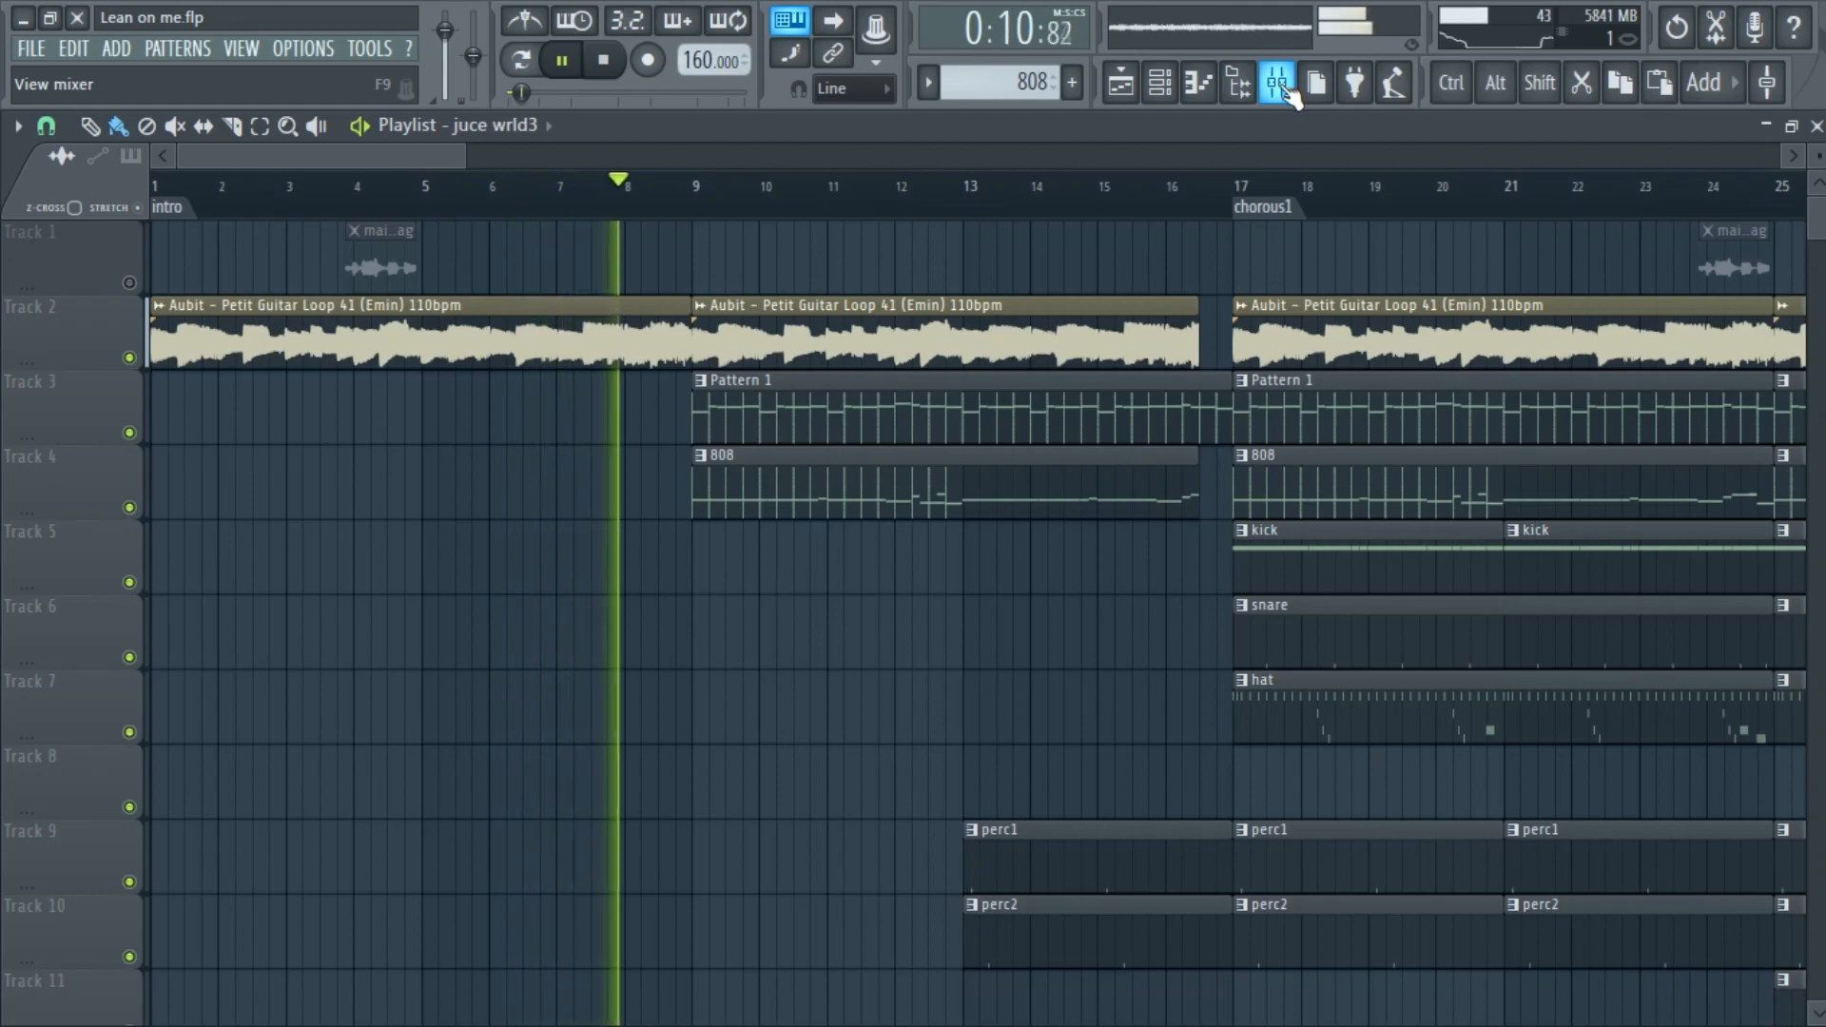
key(space)
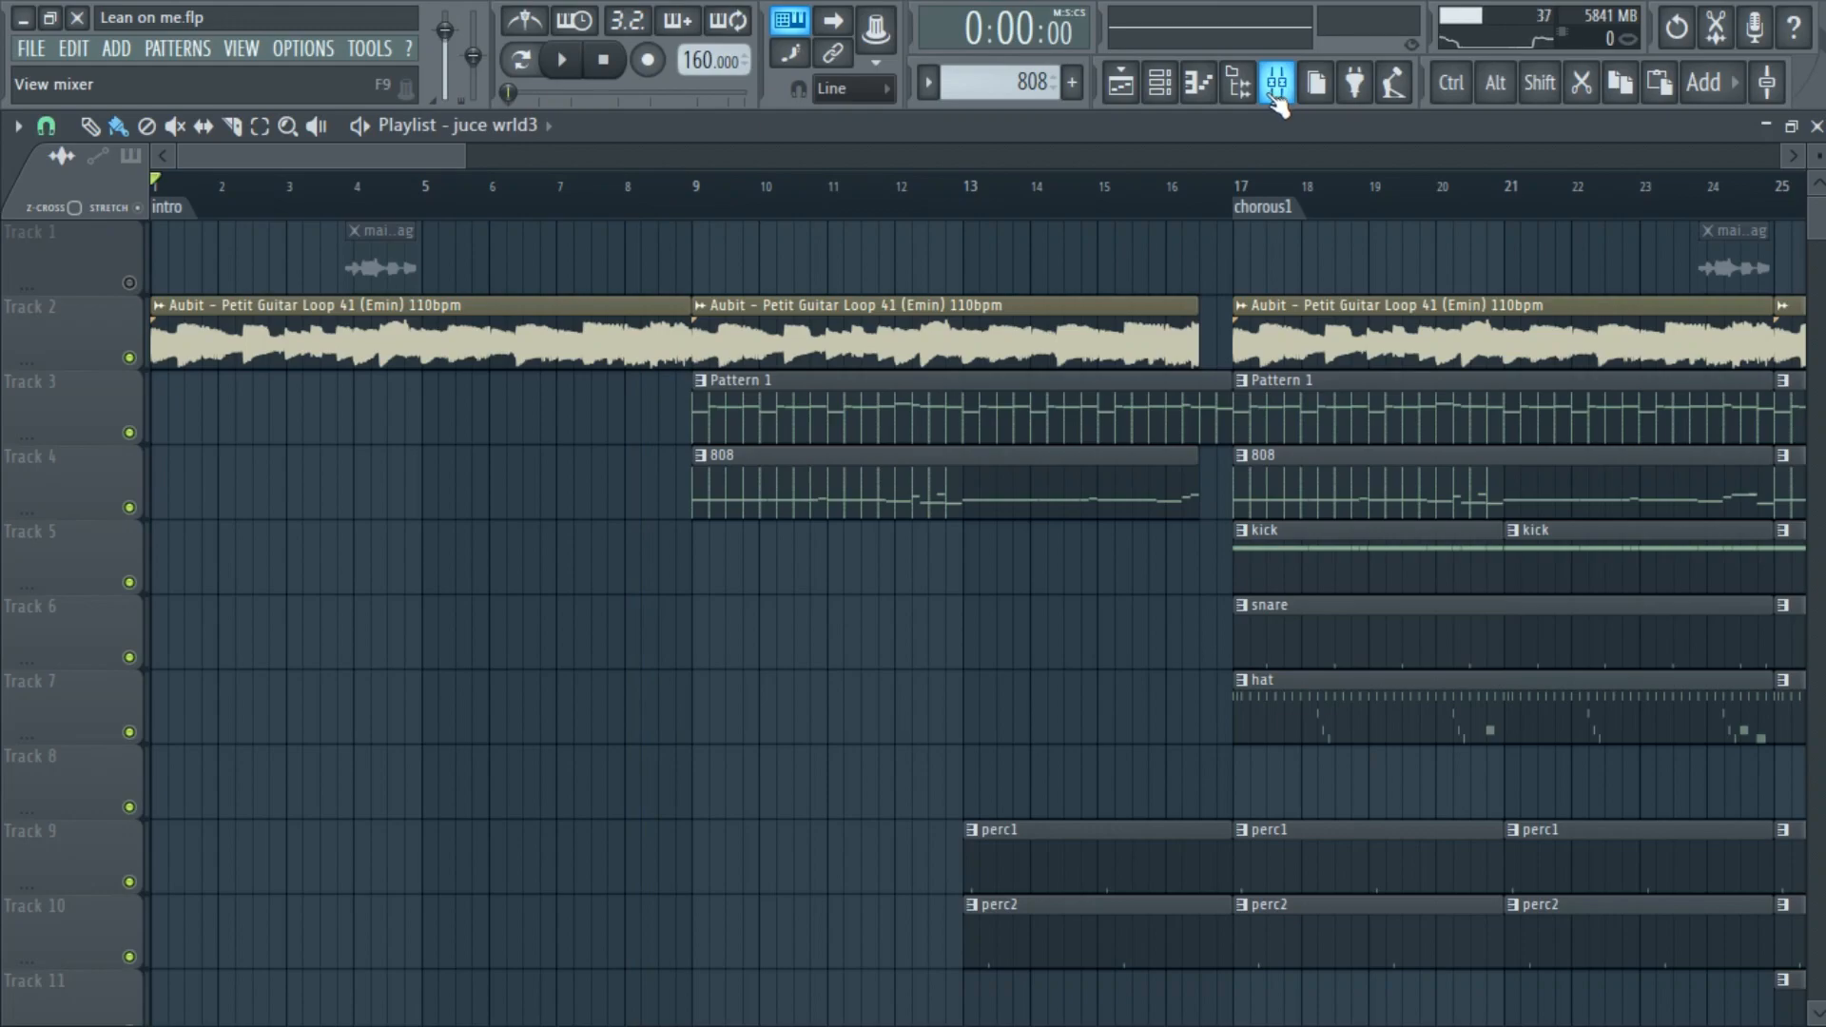
Inspect the Fruity parametric EQ 2 and FabFilter Pro-Q 2 settings on the guitar loop's mixer track 10, closing both plugins
click(1277, 84)
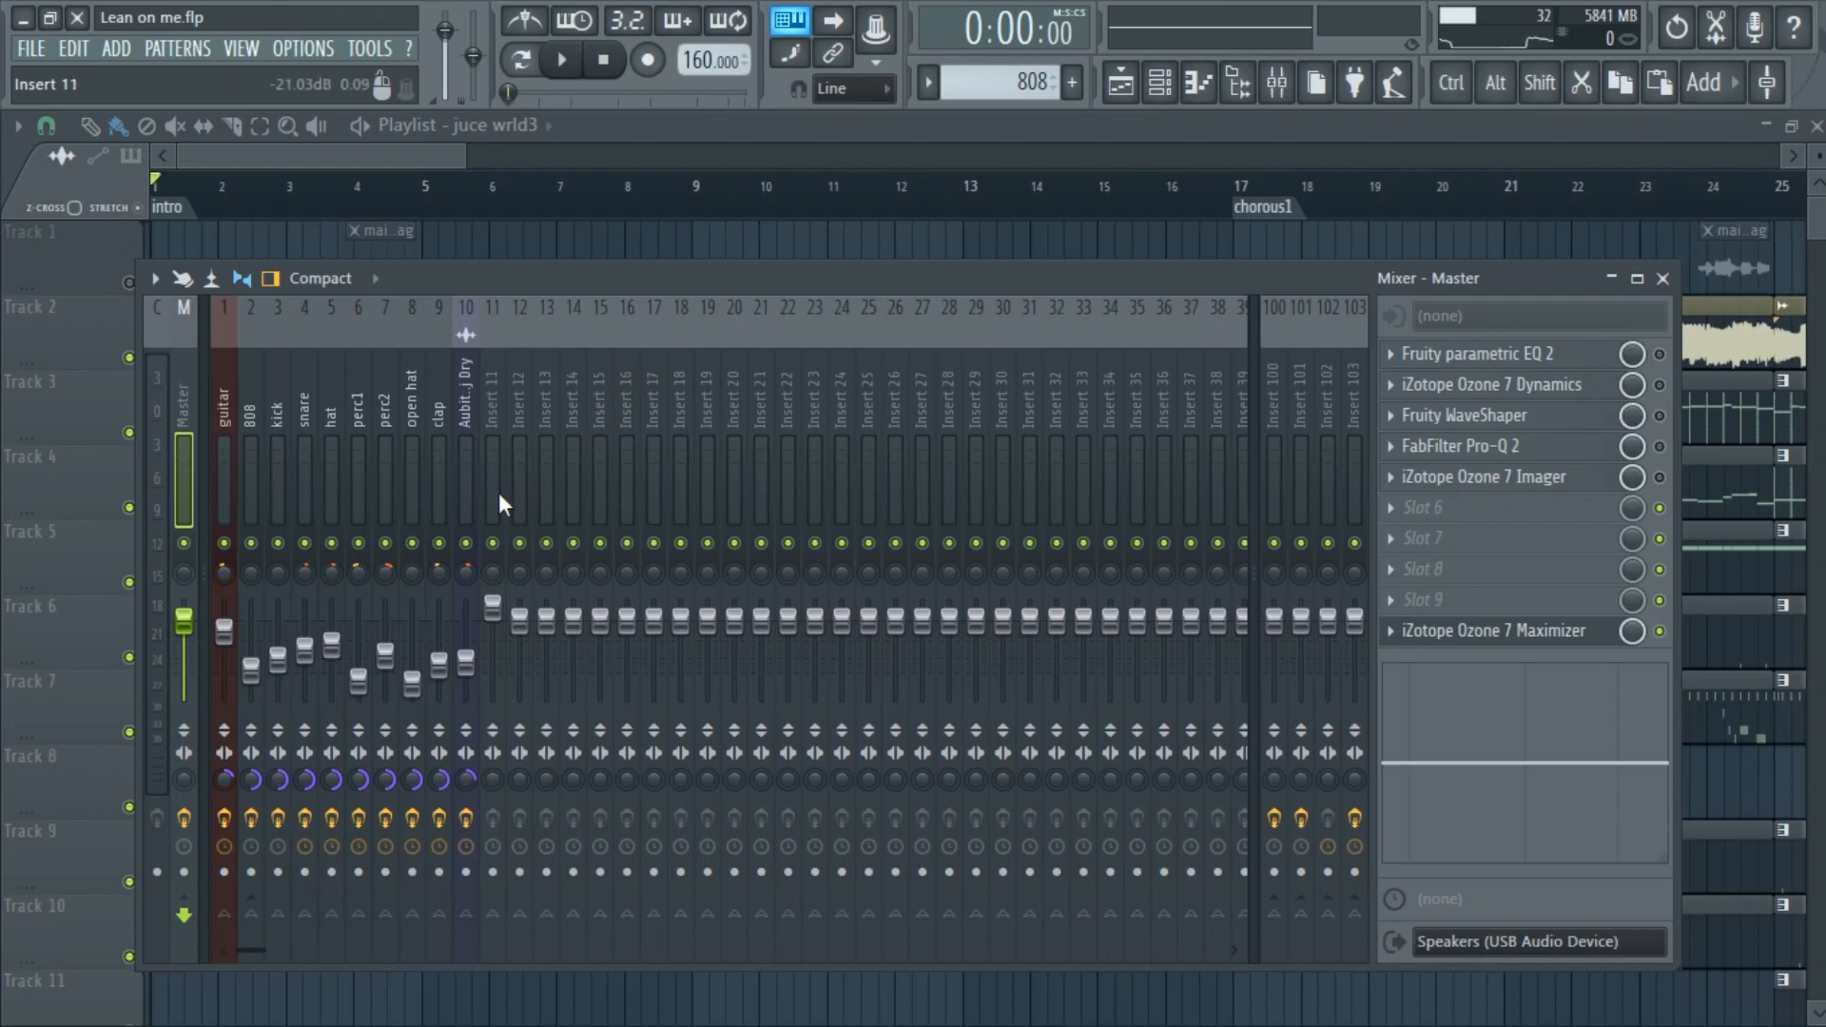
click(464, 447)
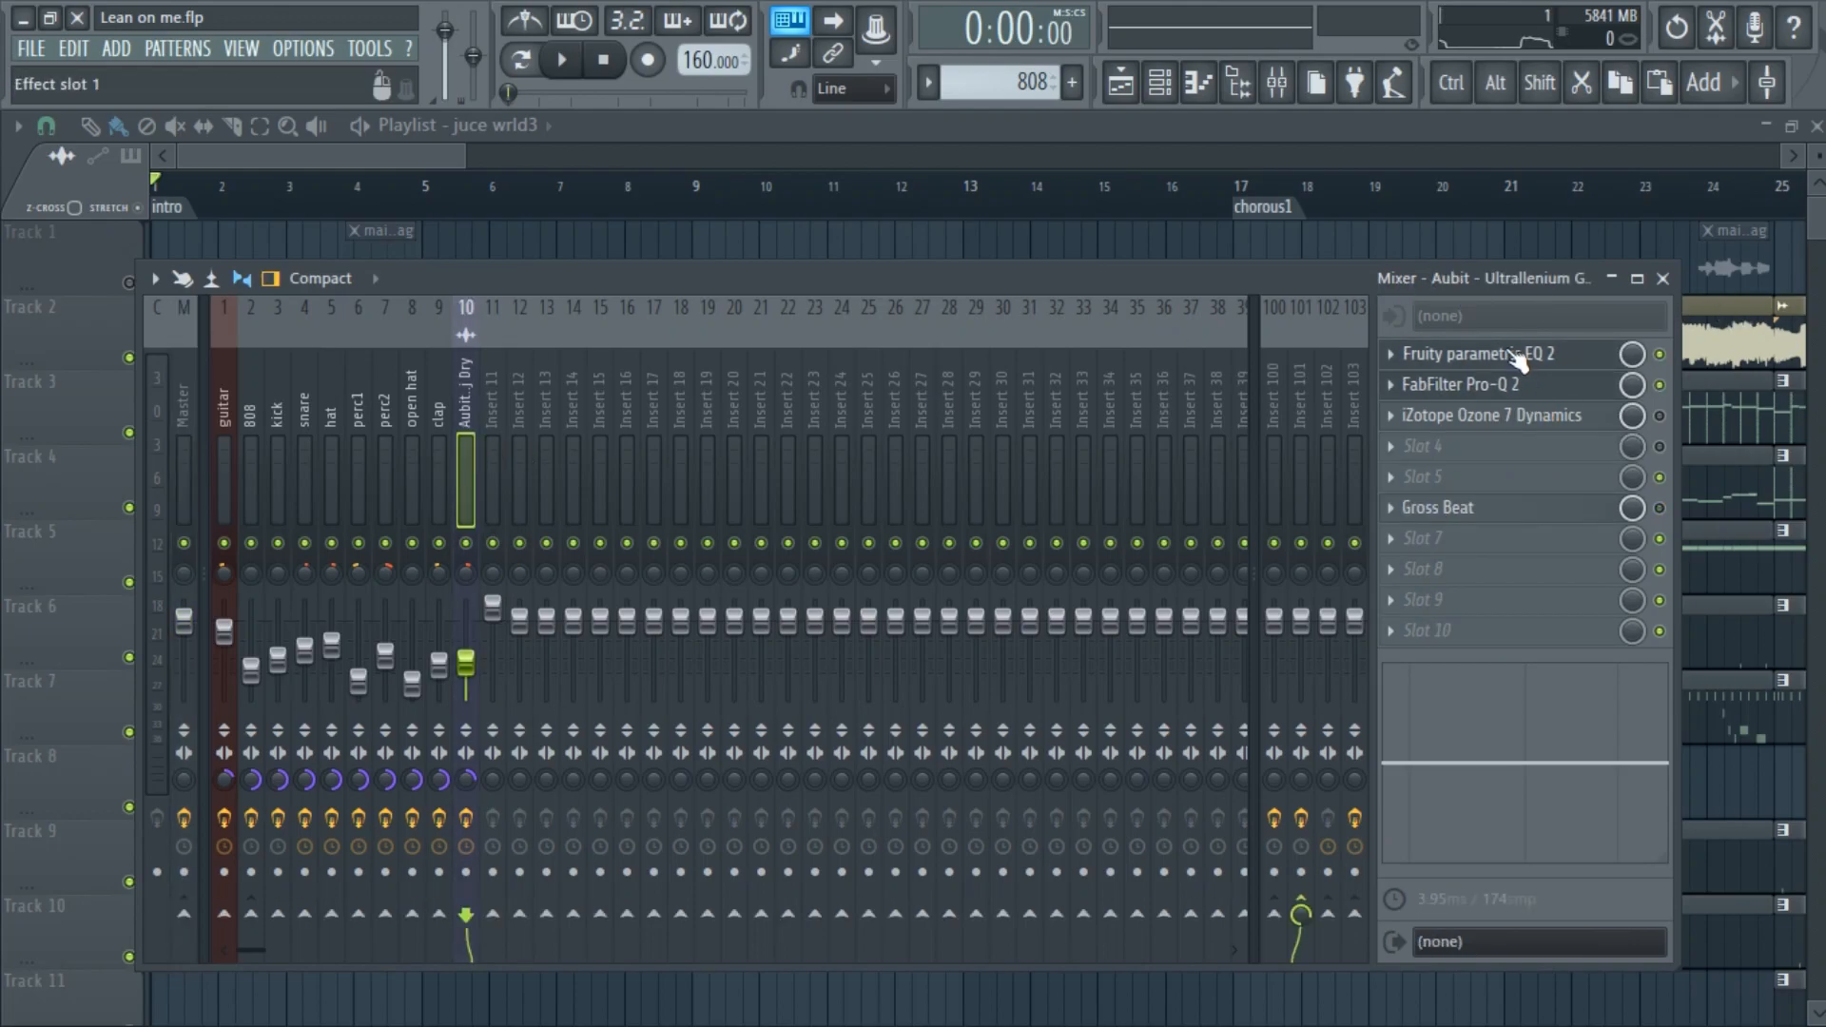
click(1495, 385)
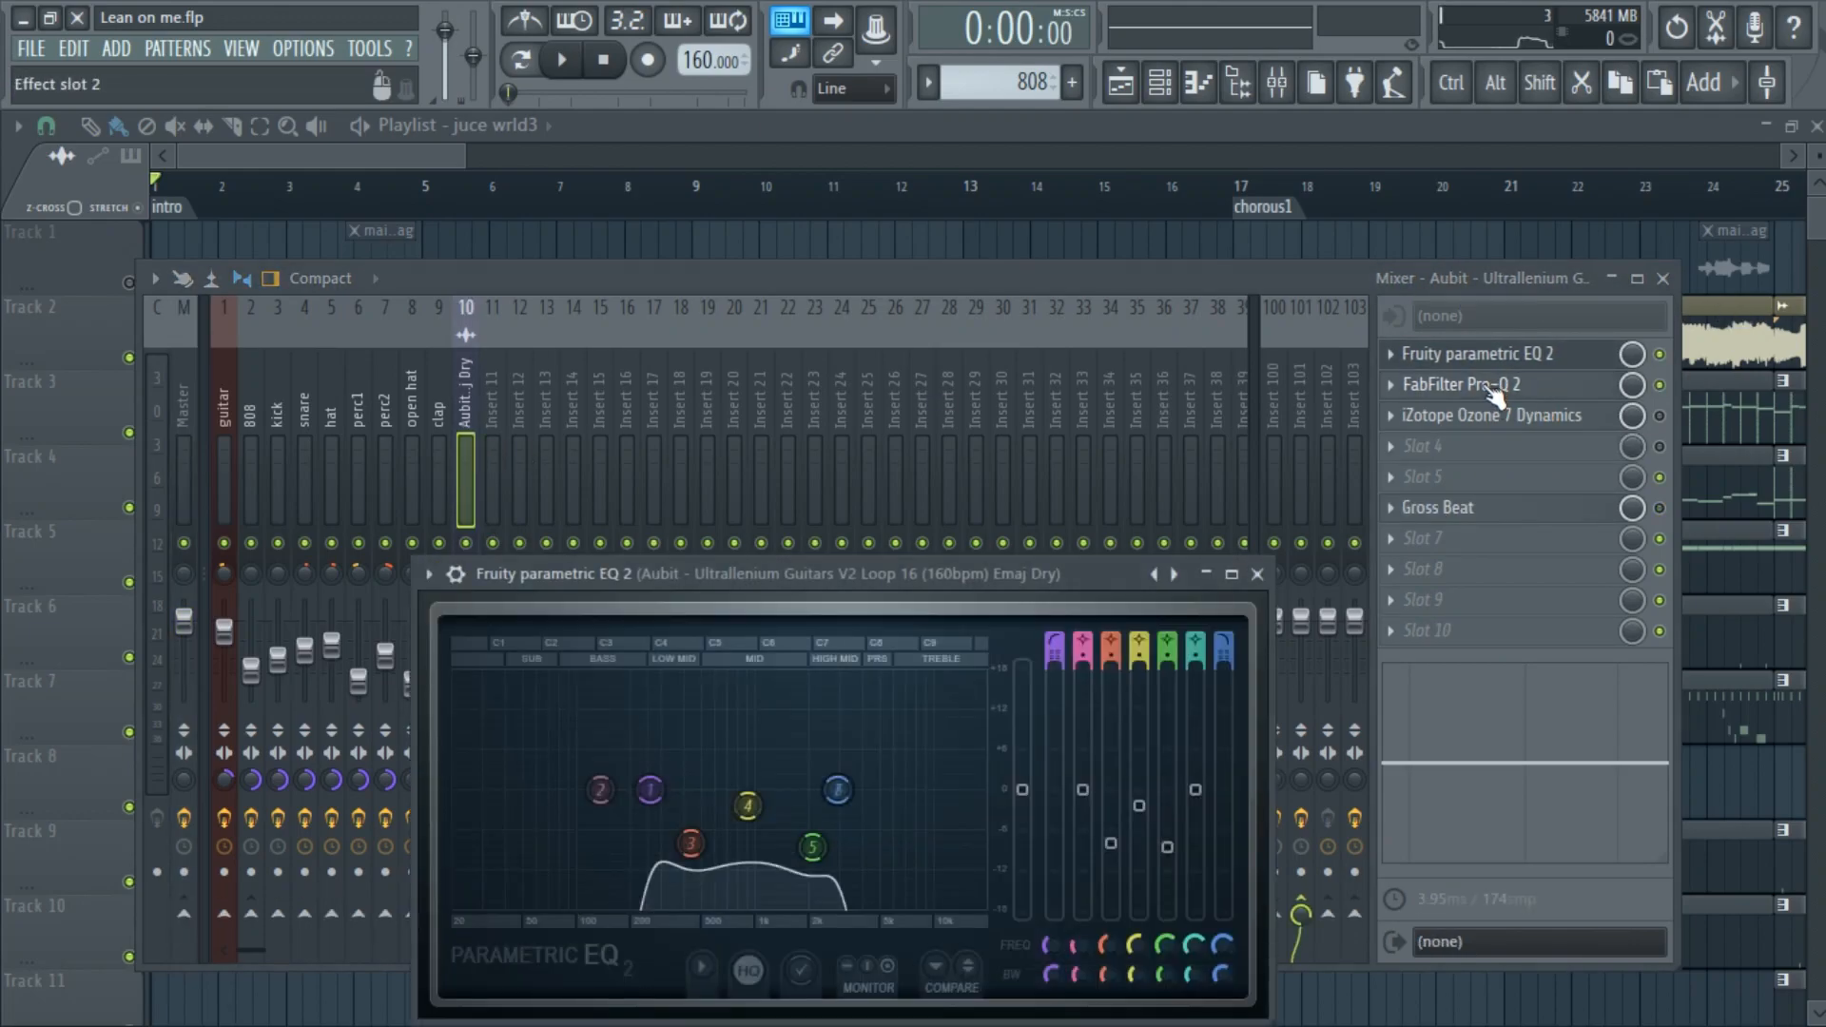
click(1495, 388)
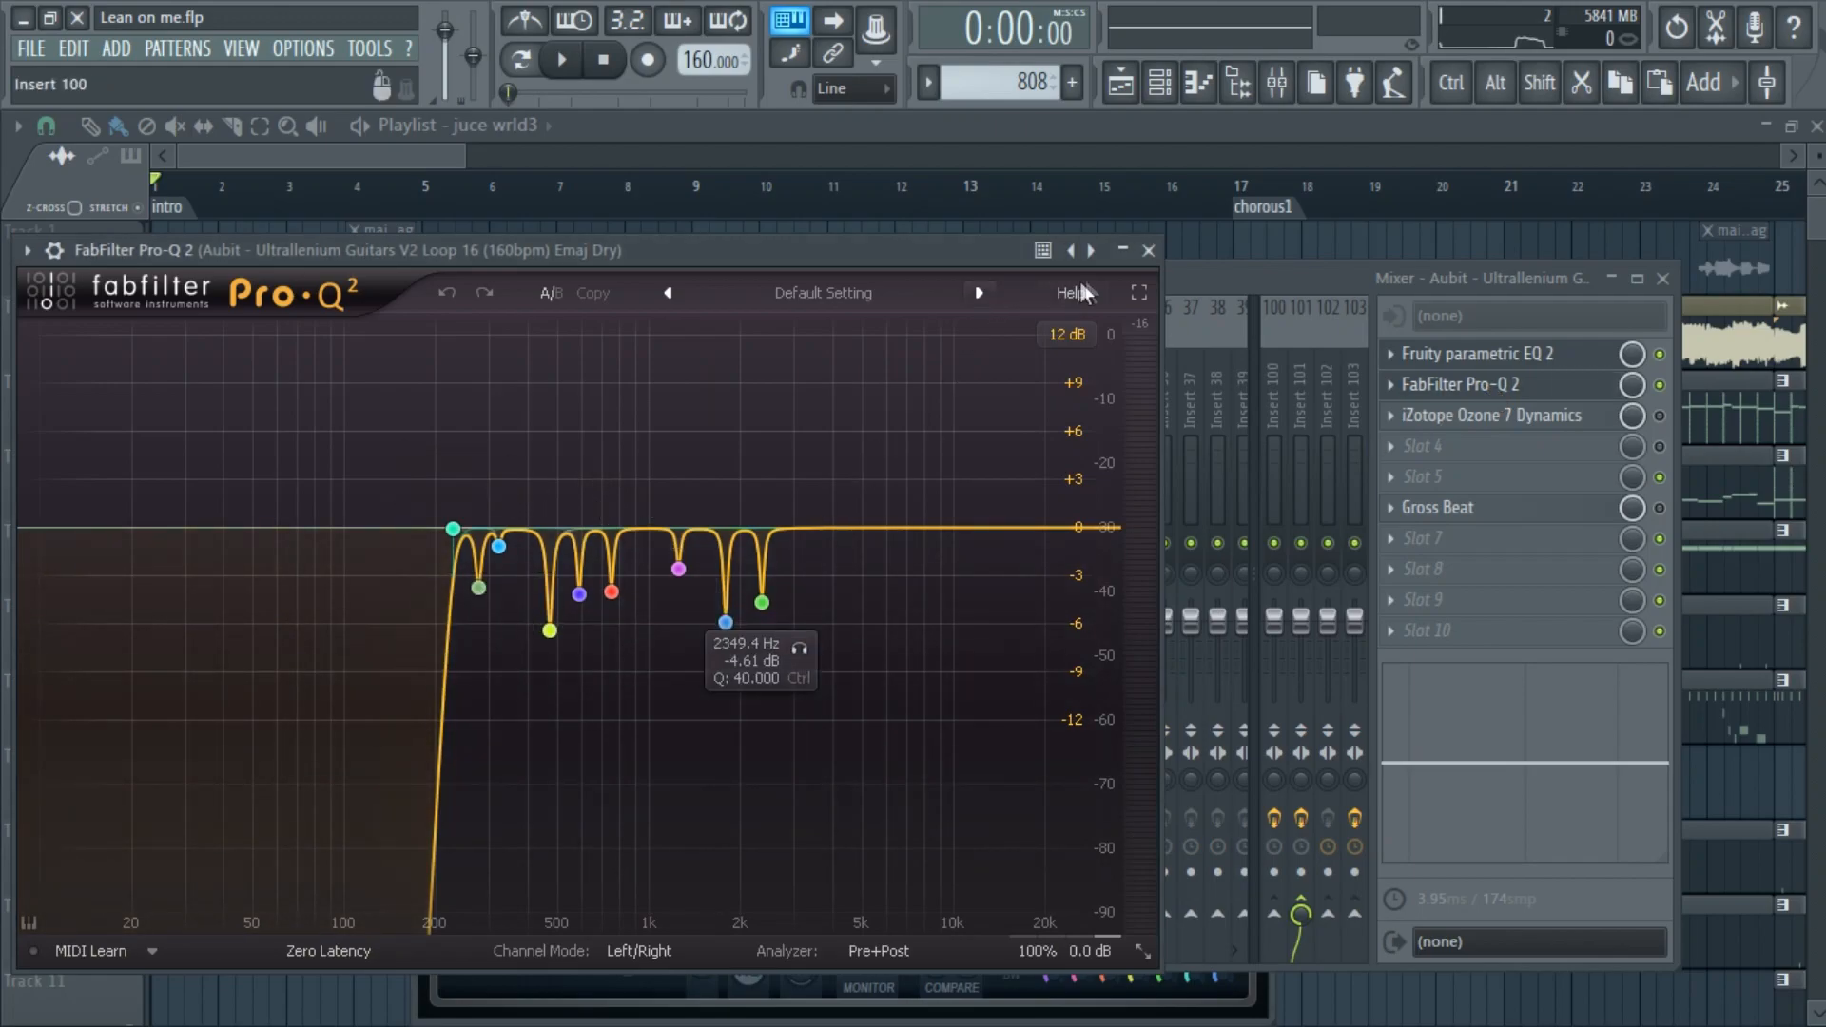
click(1153, 250)
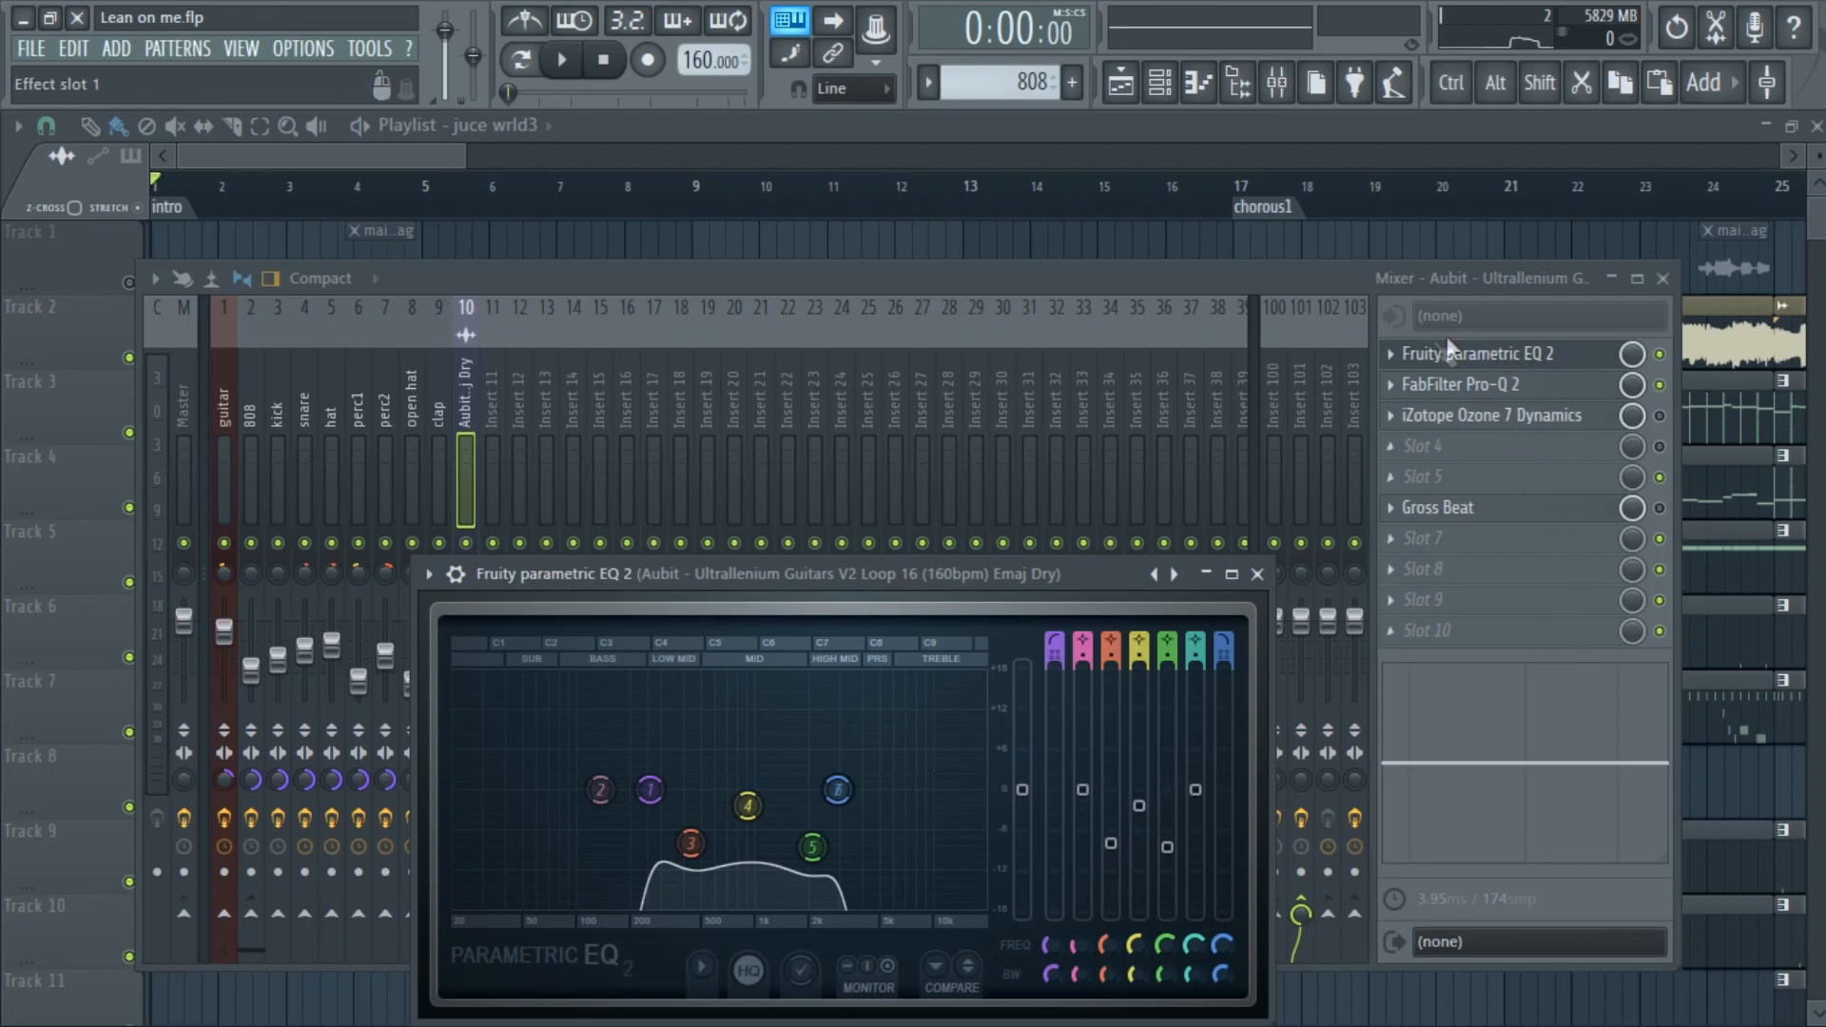
click(1256, 574)
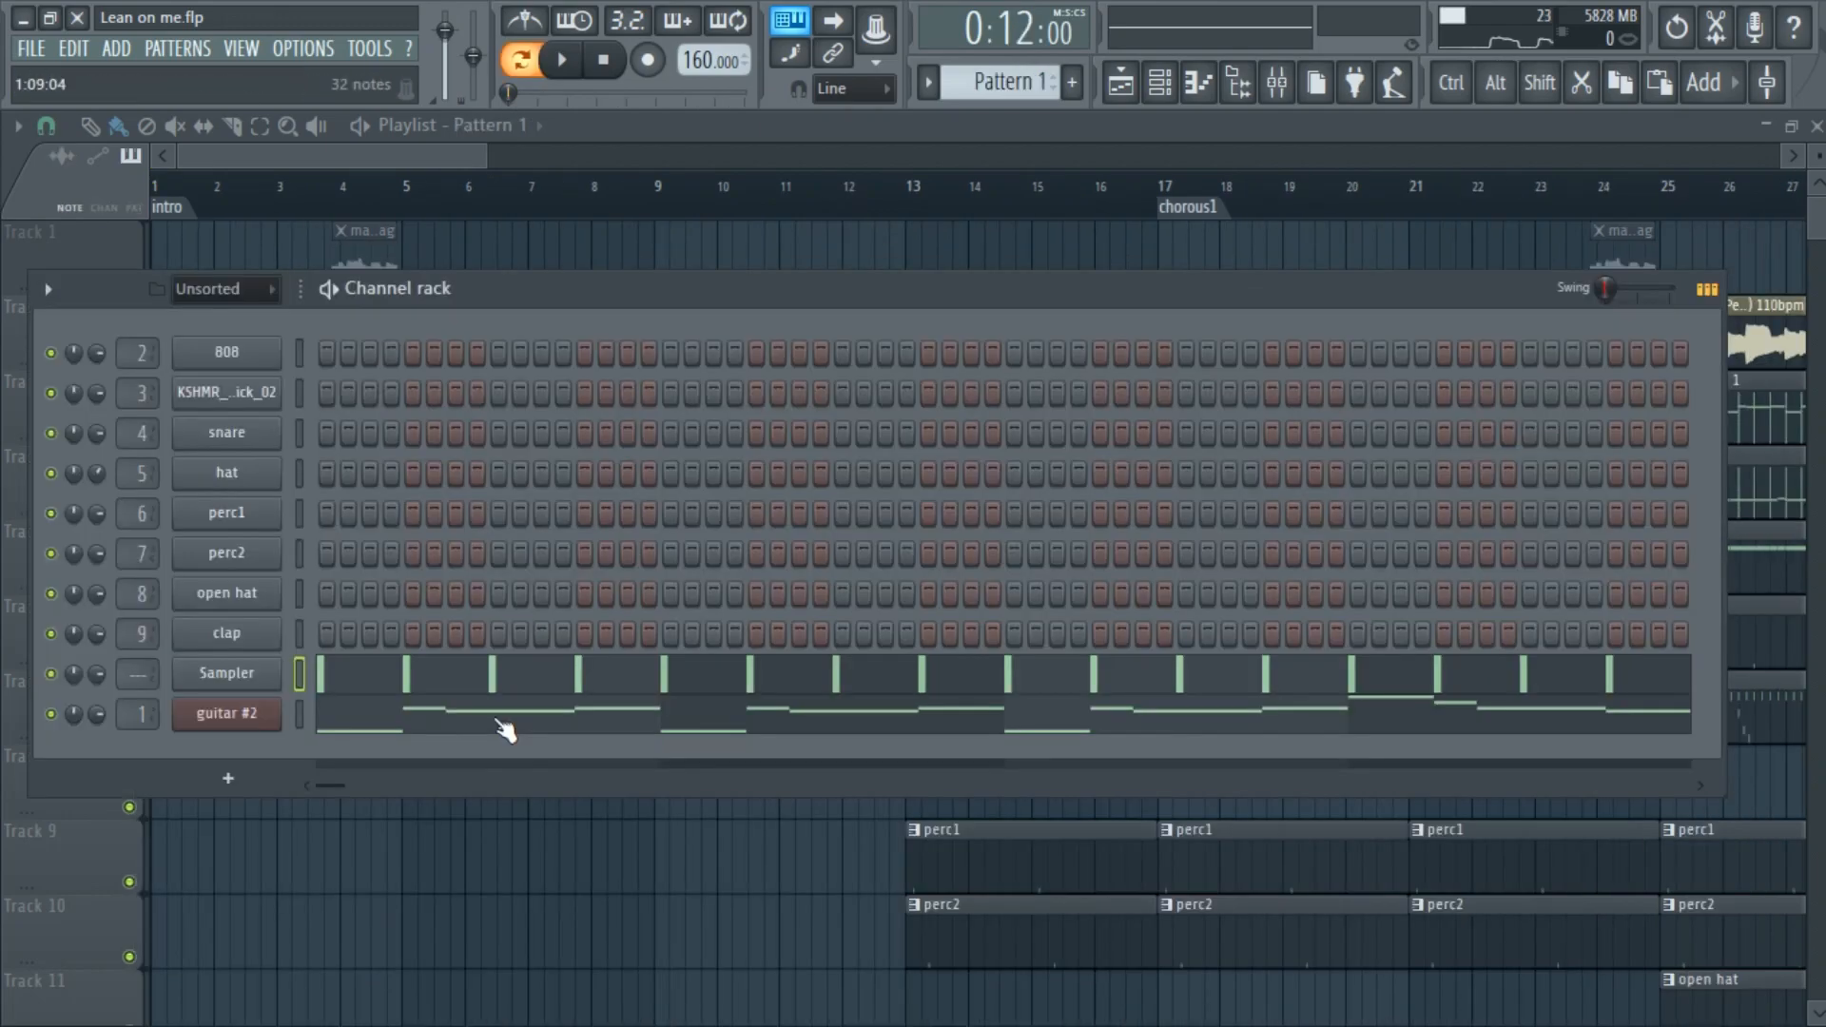
Play the guitar #2 melody of Pattern 1 in the piano roll to review its notes, and close the piano roll
click(505, 726)
scroll(636, 501, up, 5)
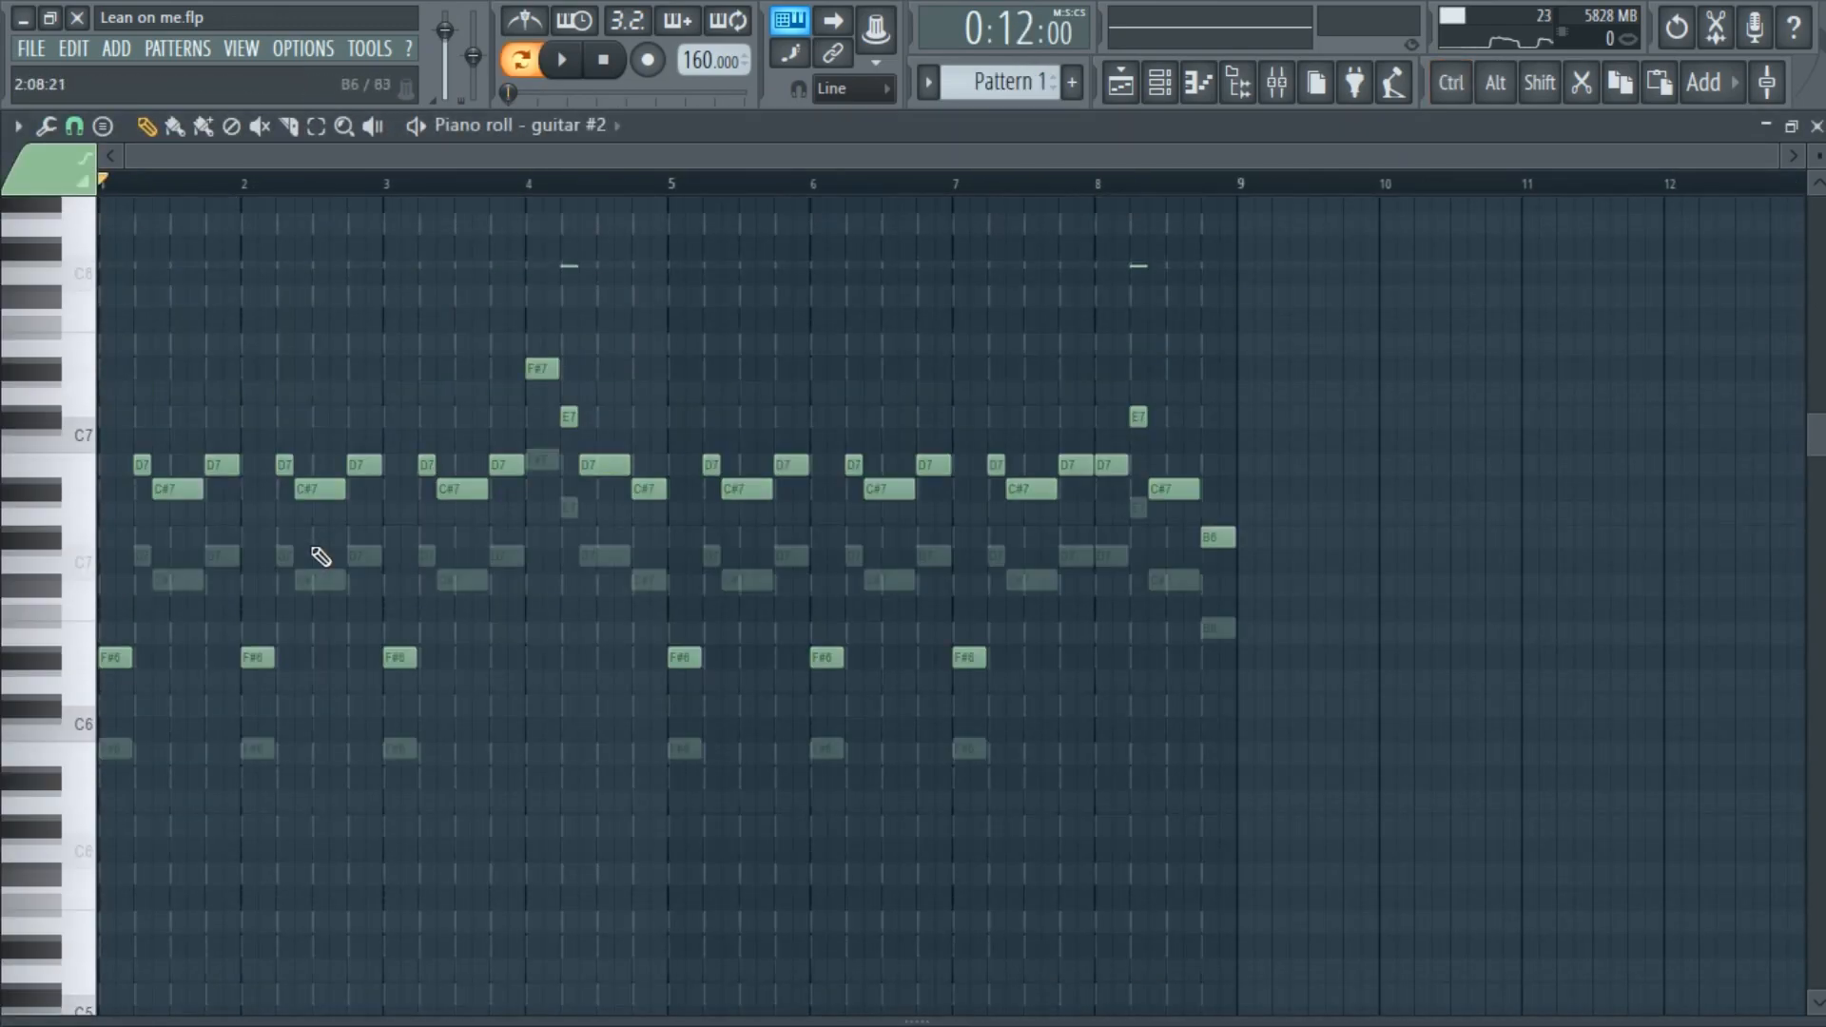
scroll(184, 358, up, 3)
key(space)
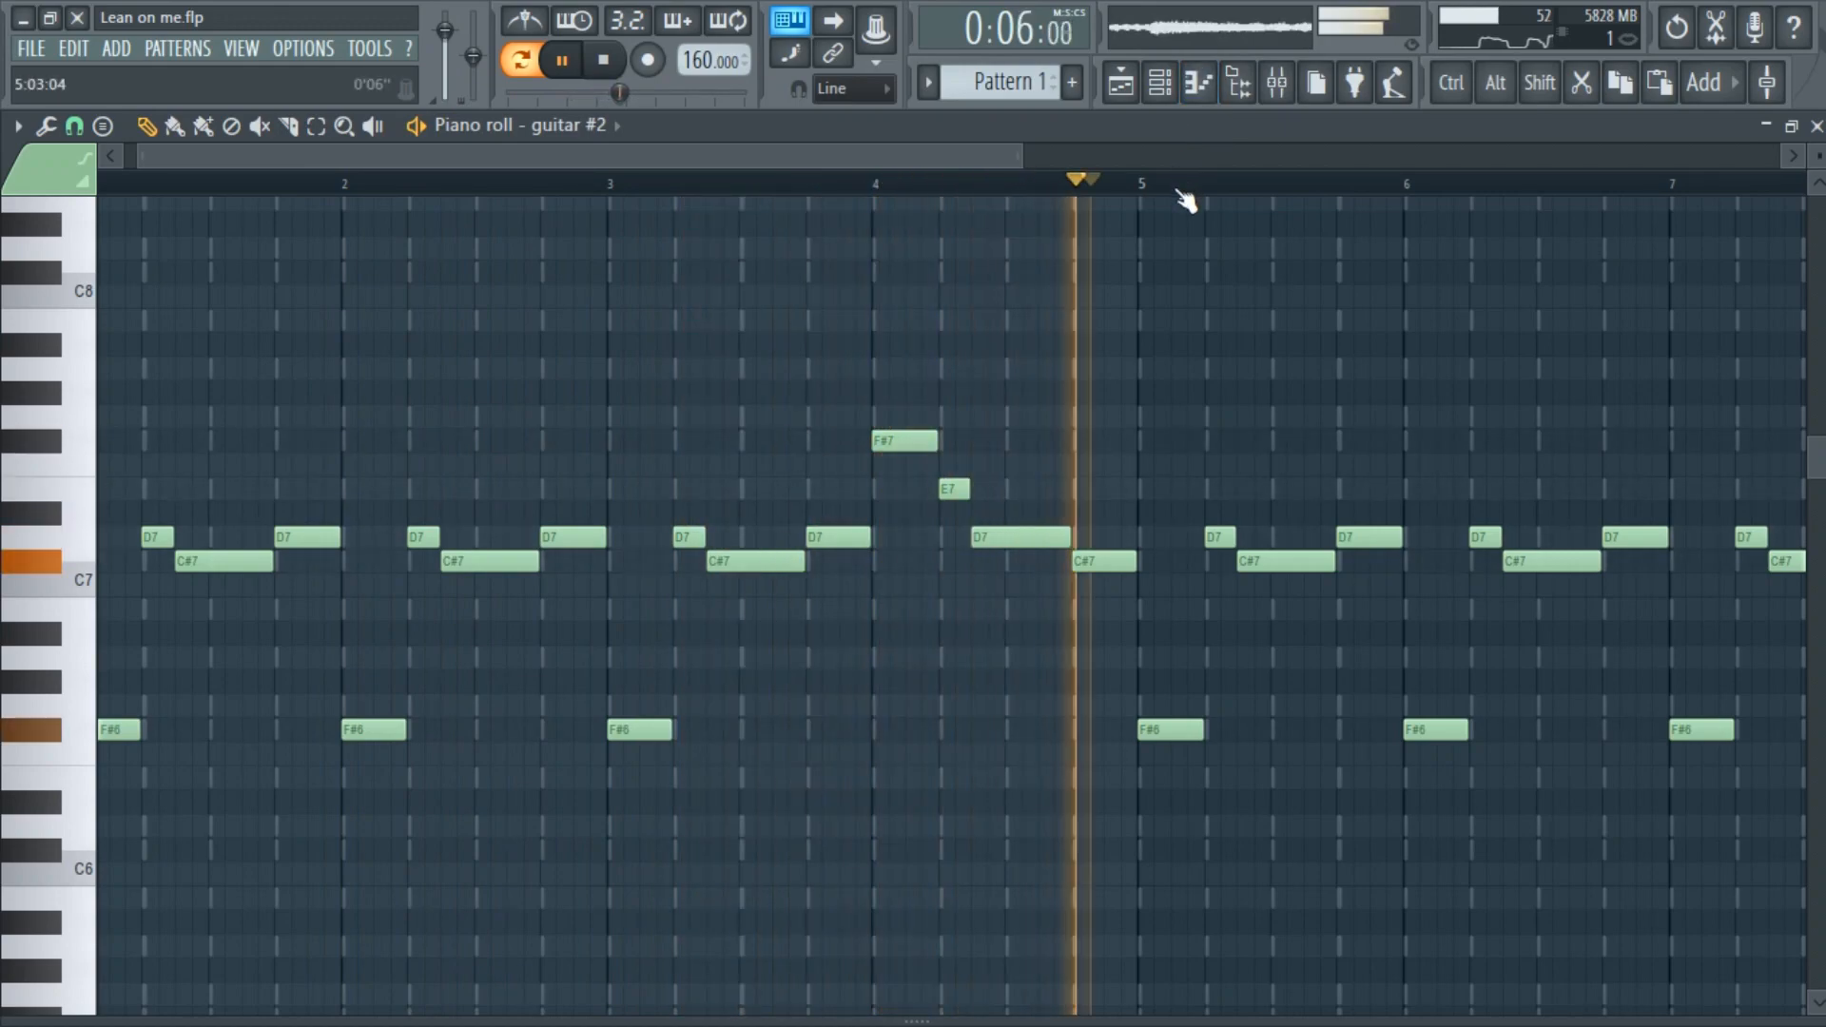
scroll(1186, 195, down, 1)
scroll(1186, 195, down, 2)
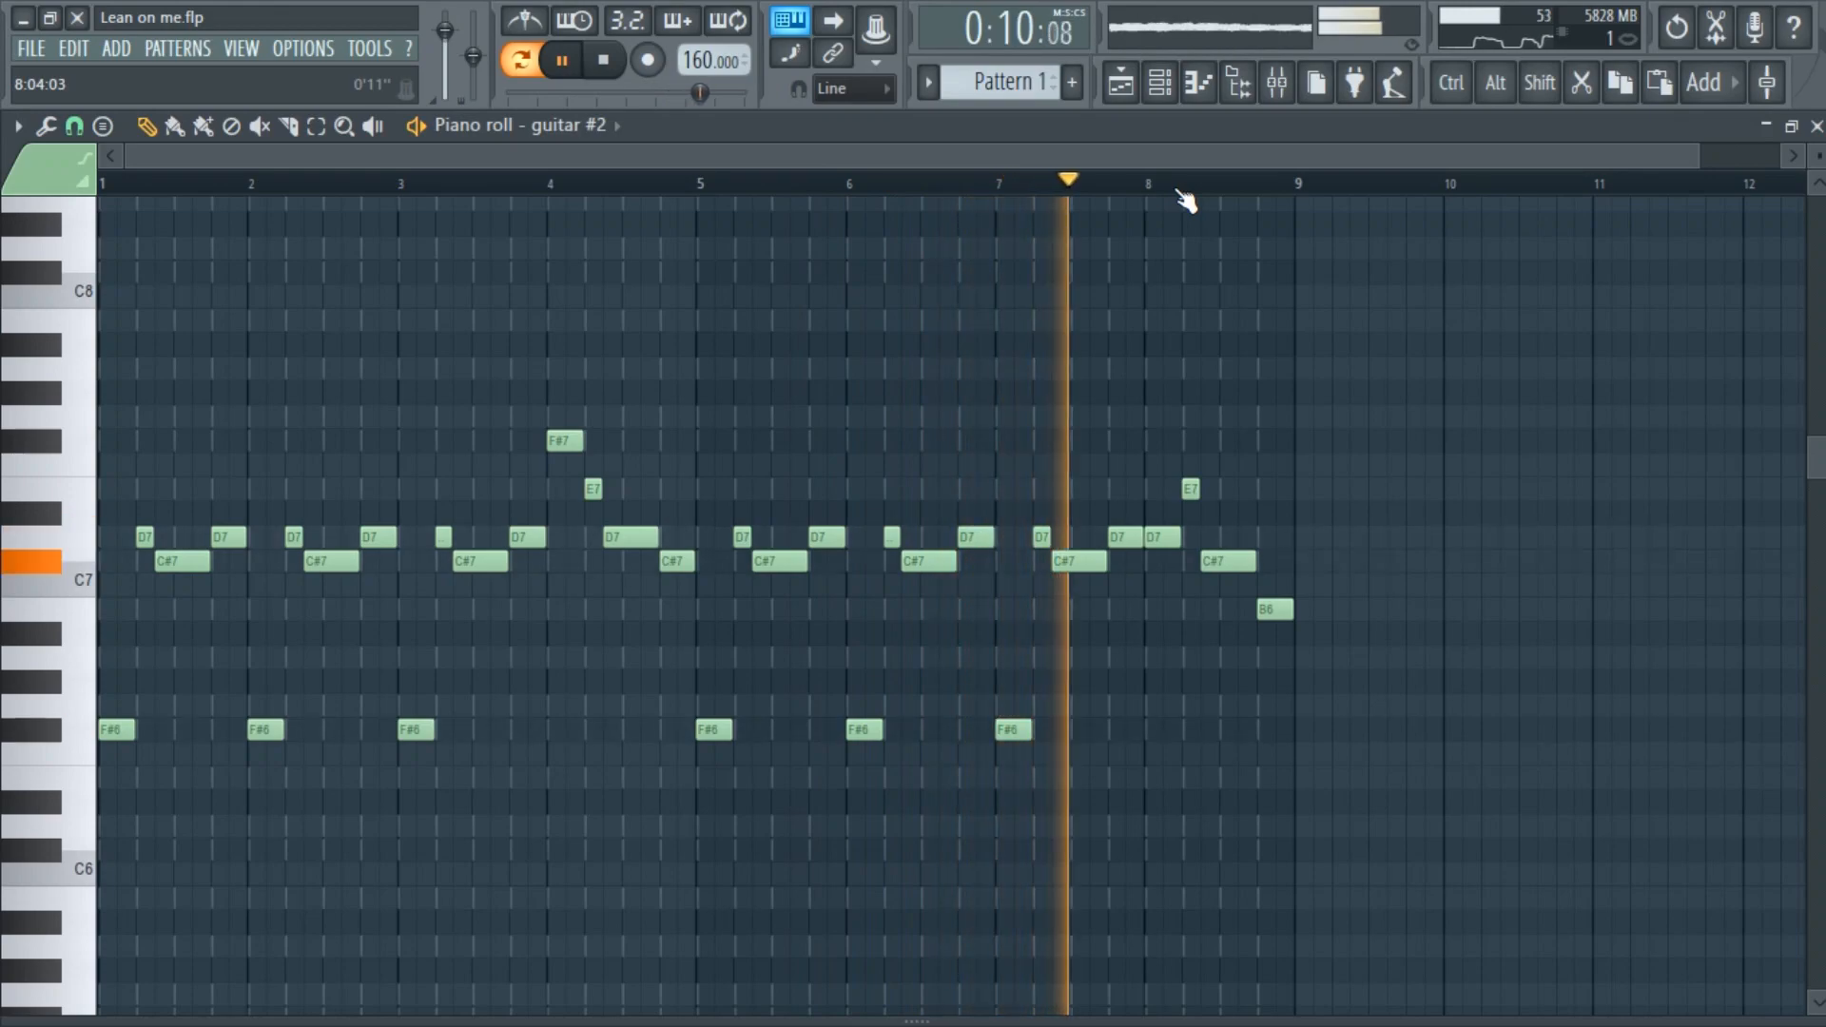
key(space)
click(1816, 127)
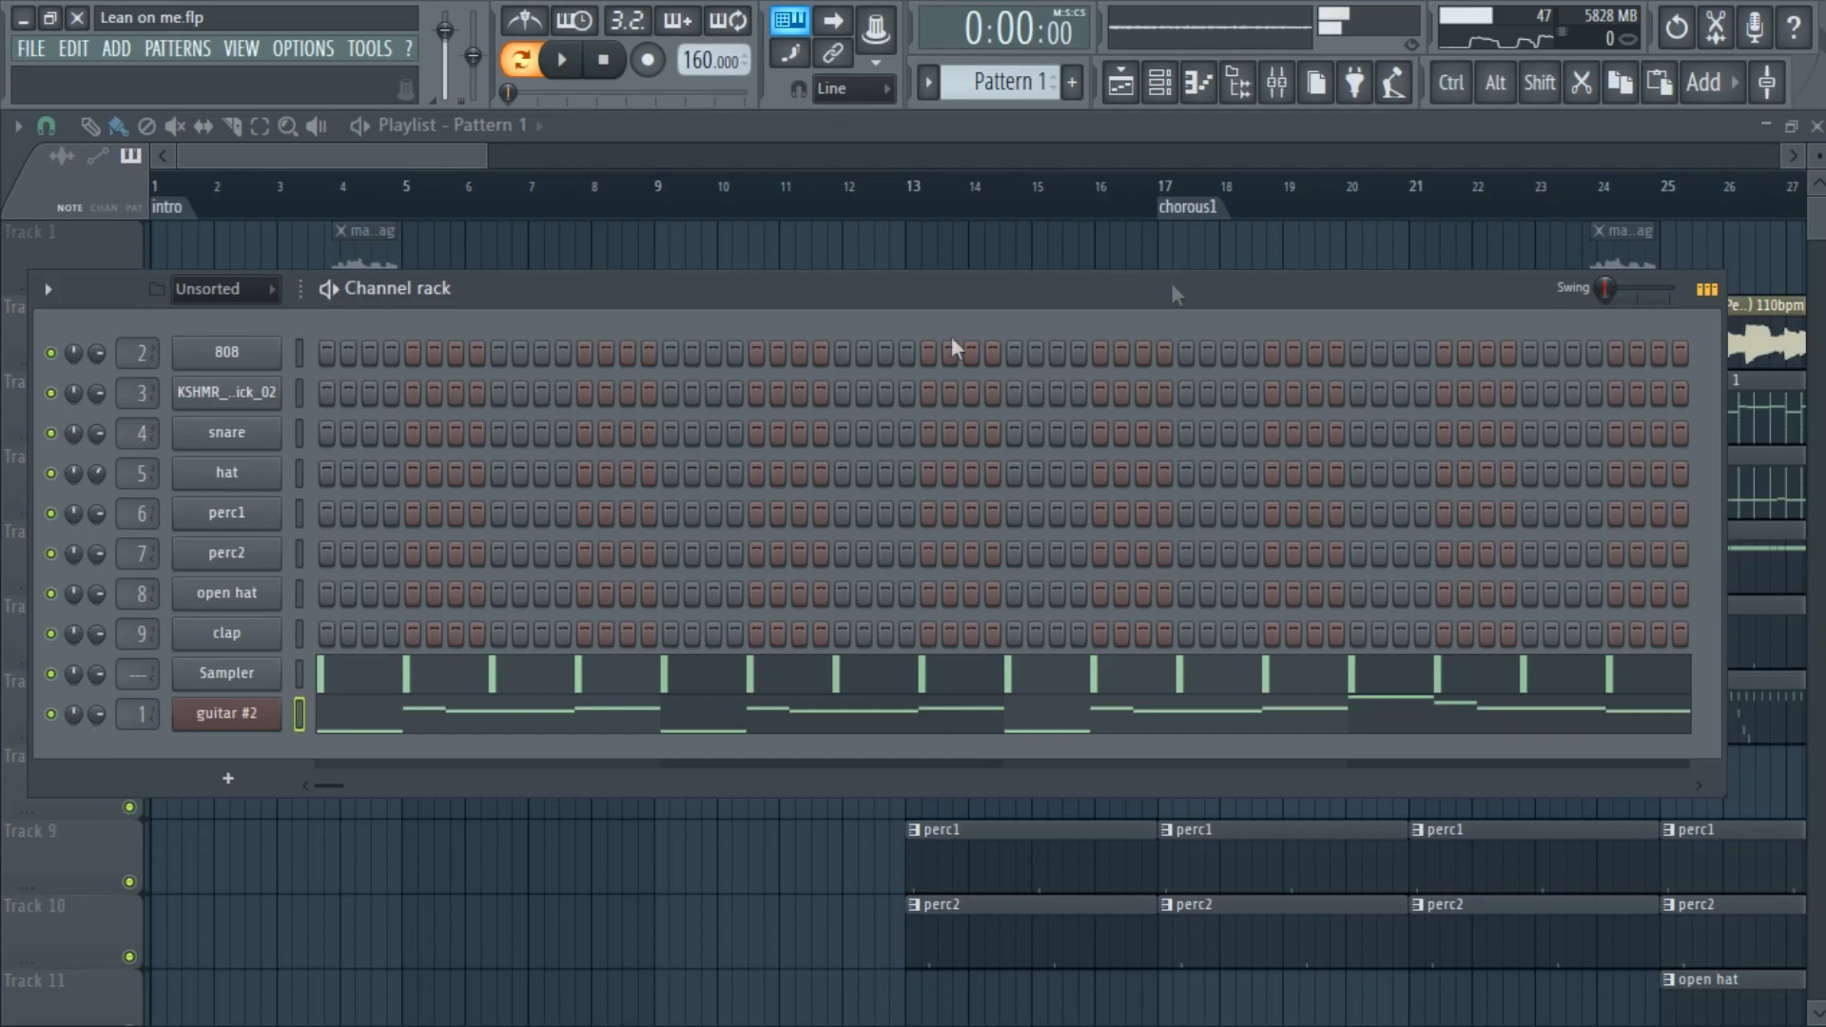
View the effect chain of the guitar mixer track and close the open windows
click(1260, 91)
click(228, 411)
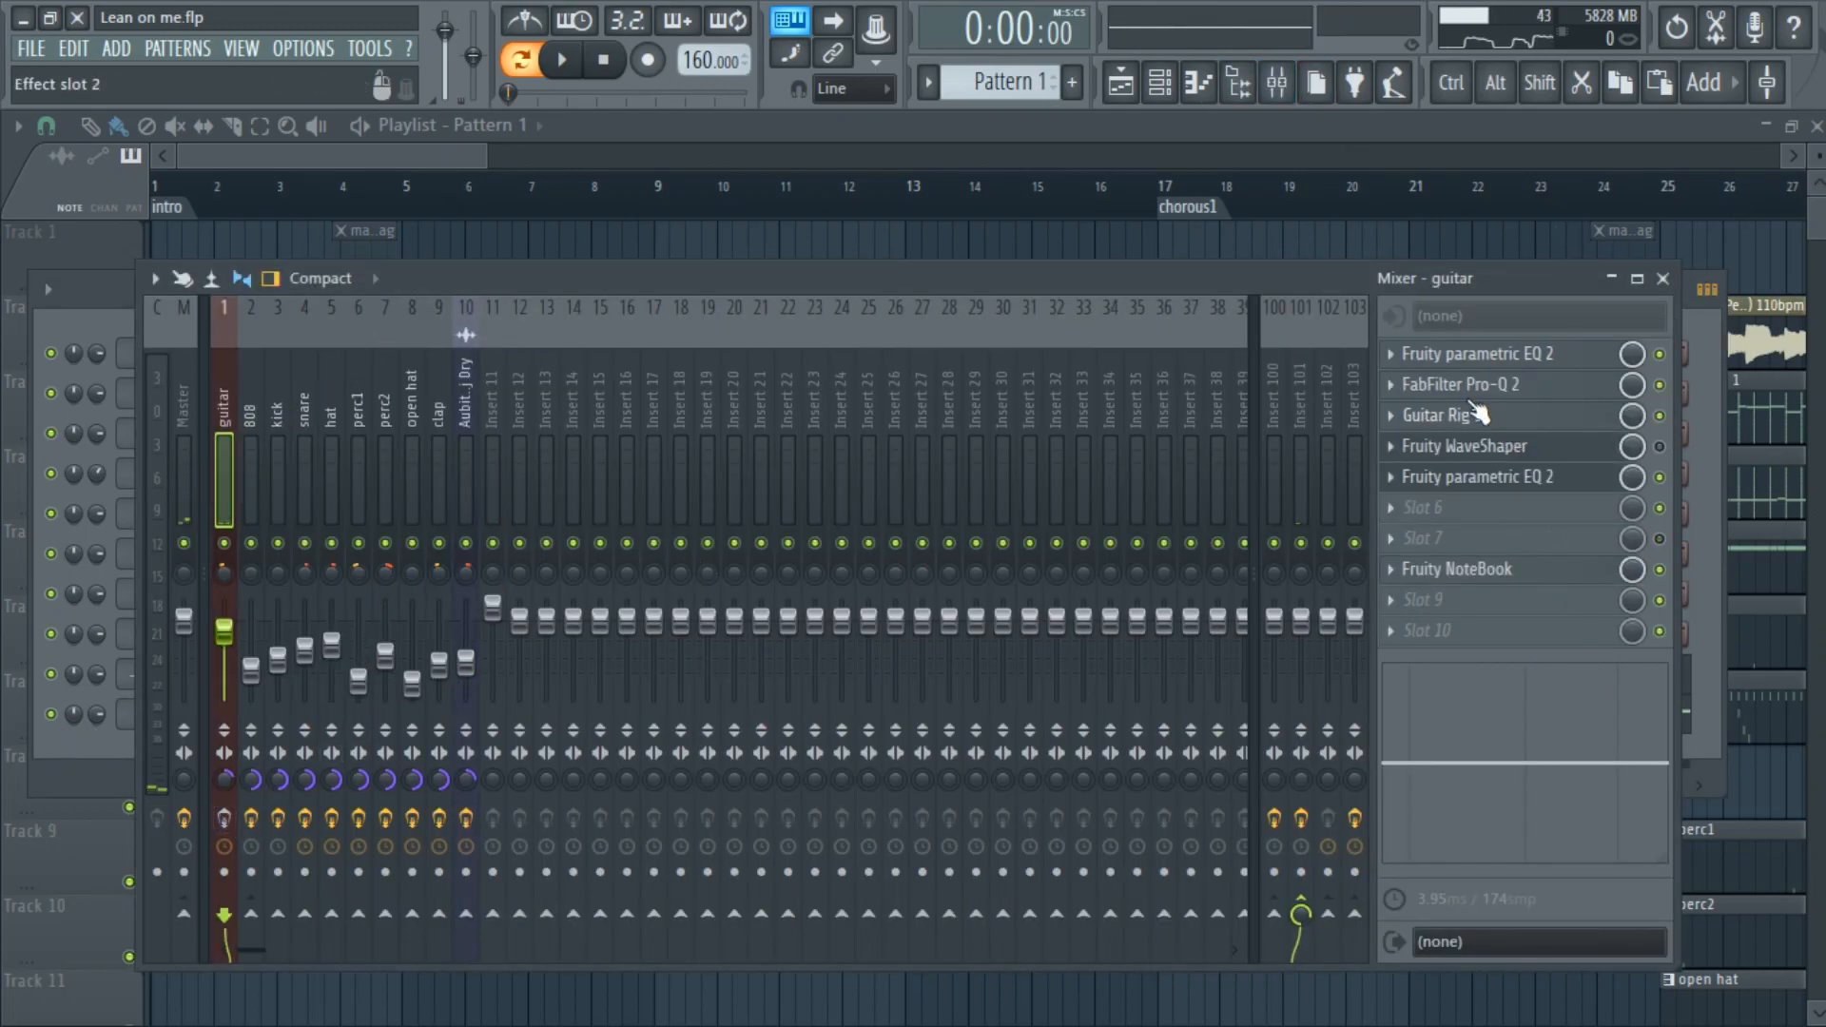
key(F12)
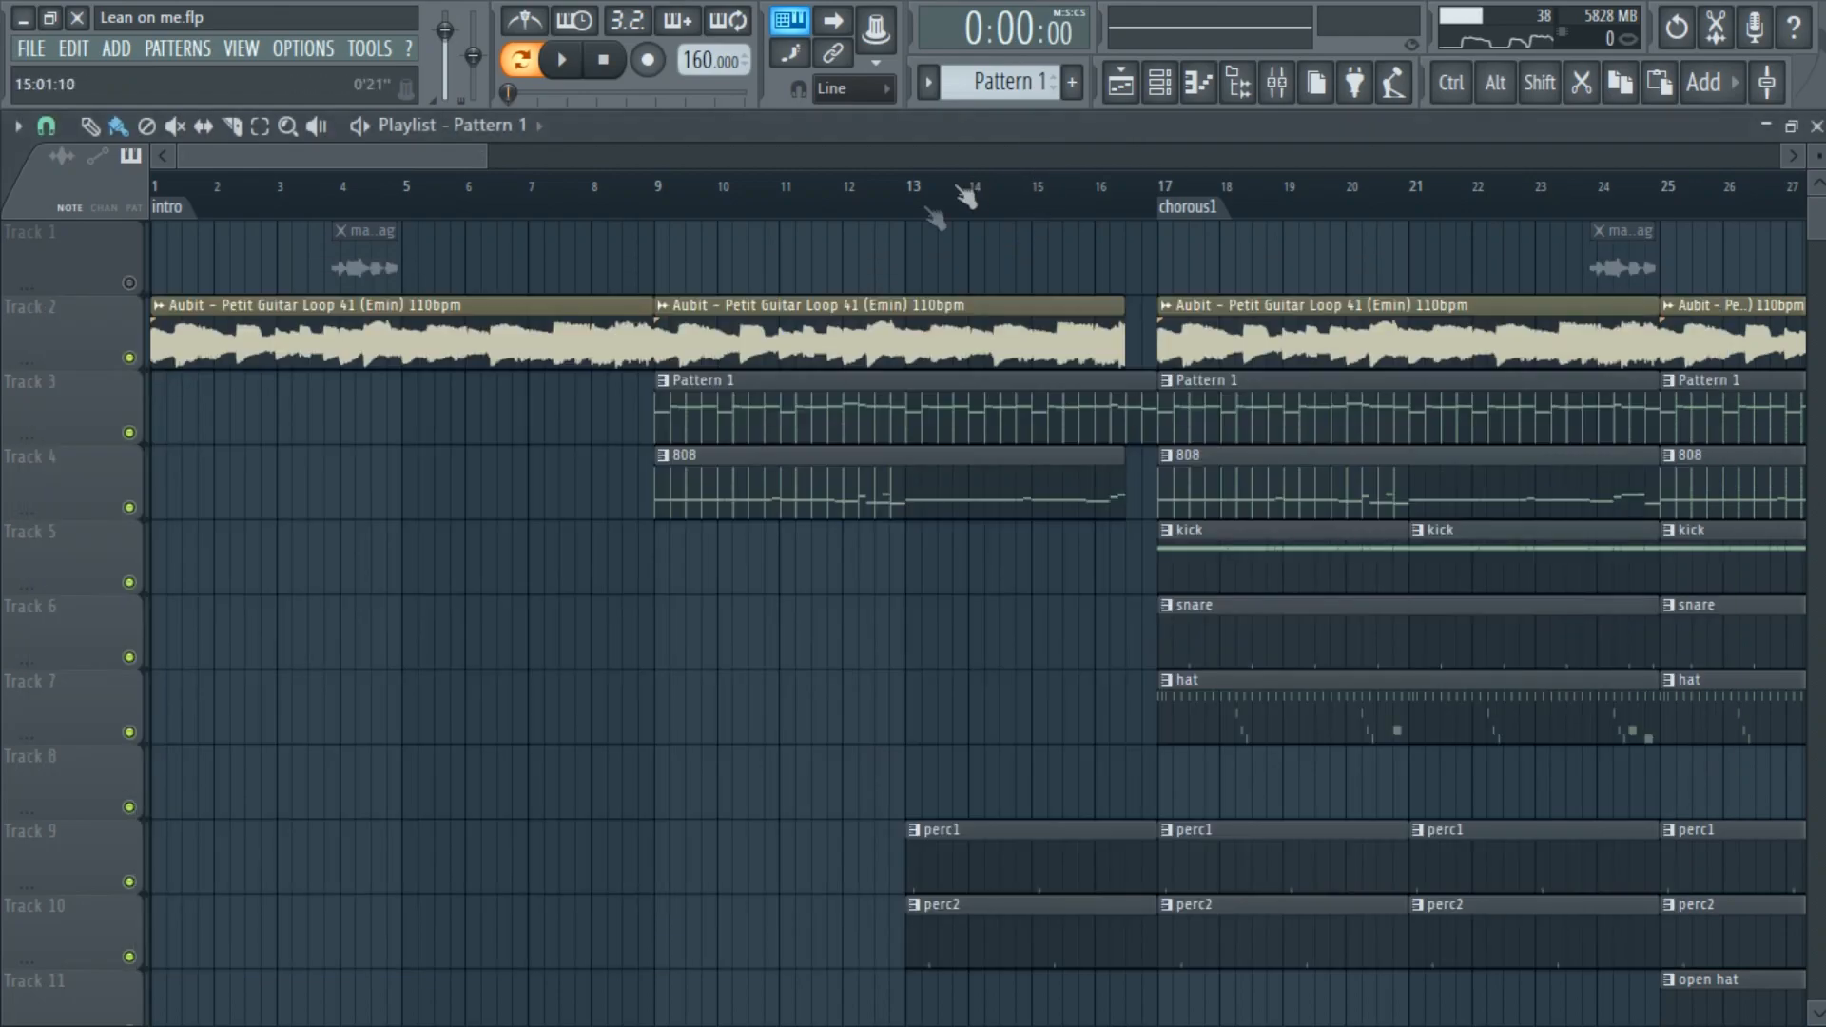
Reopen the guitar #2 notes from the channel rack in the piano roll and play part of the melody
click(1169, 97)
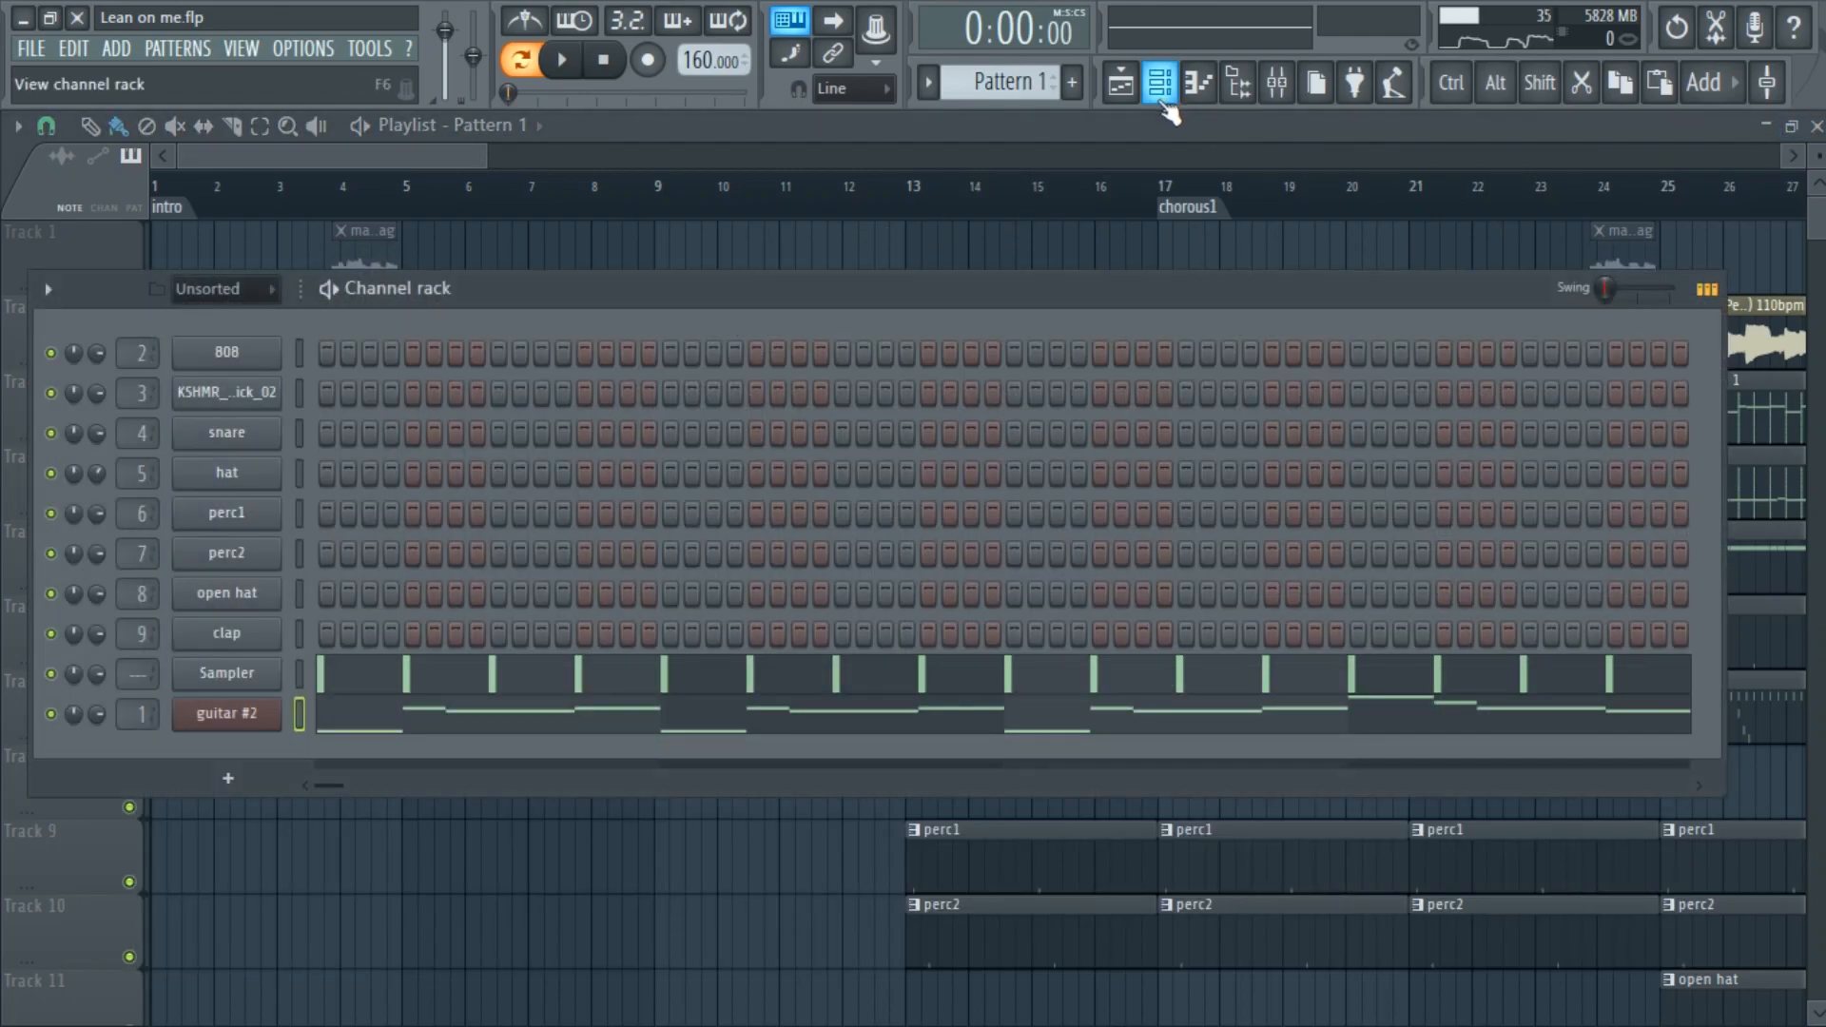
key(space)
double_click(415, 725)
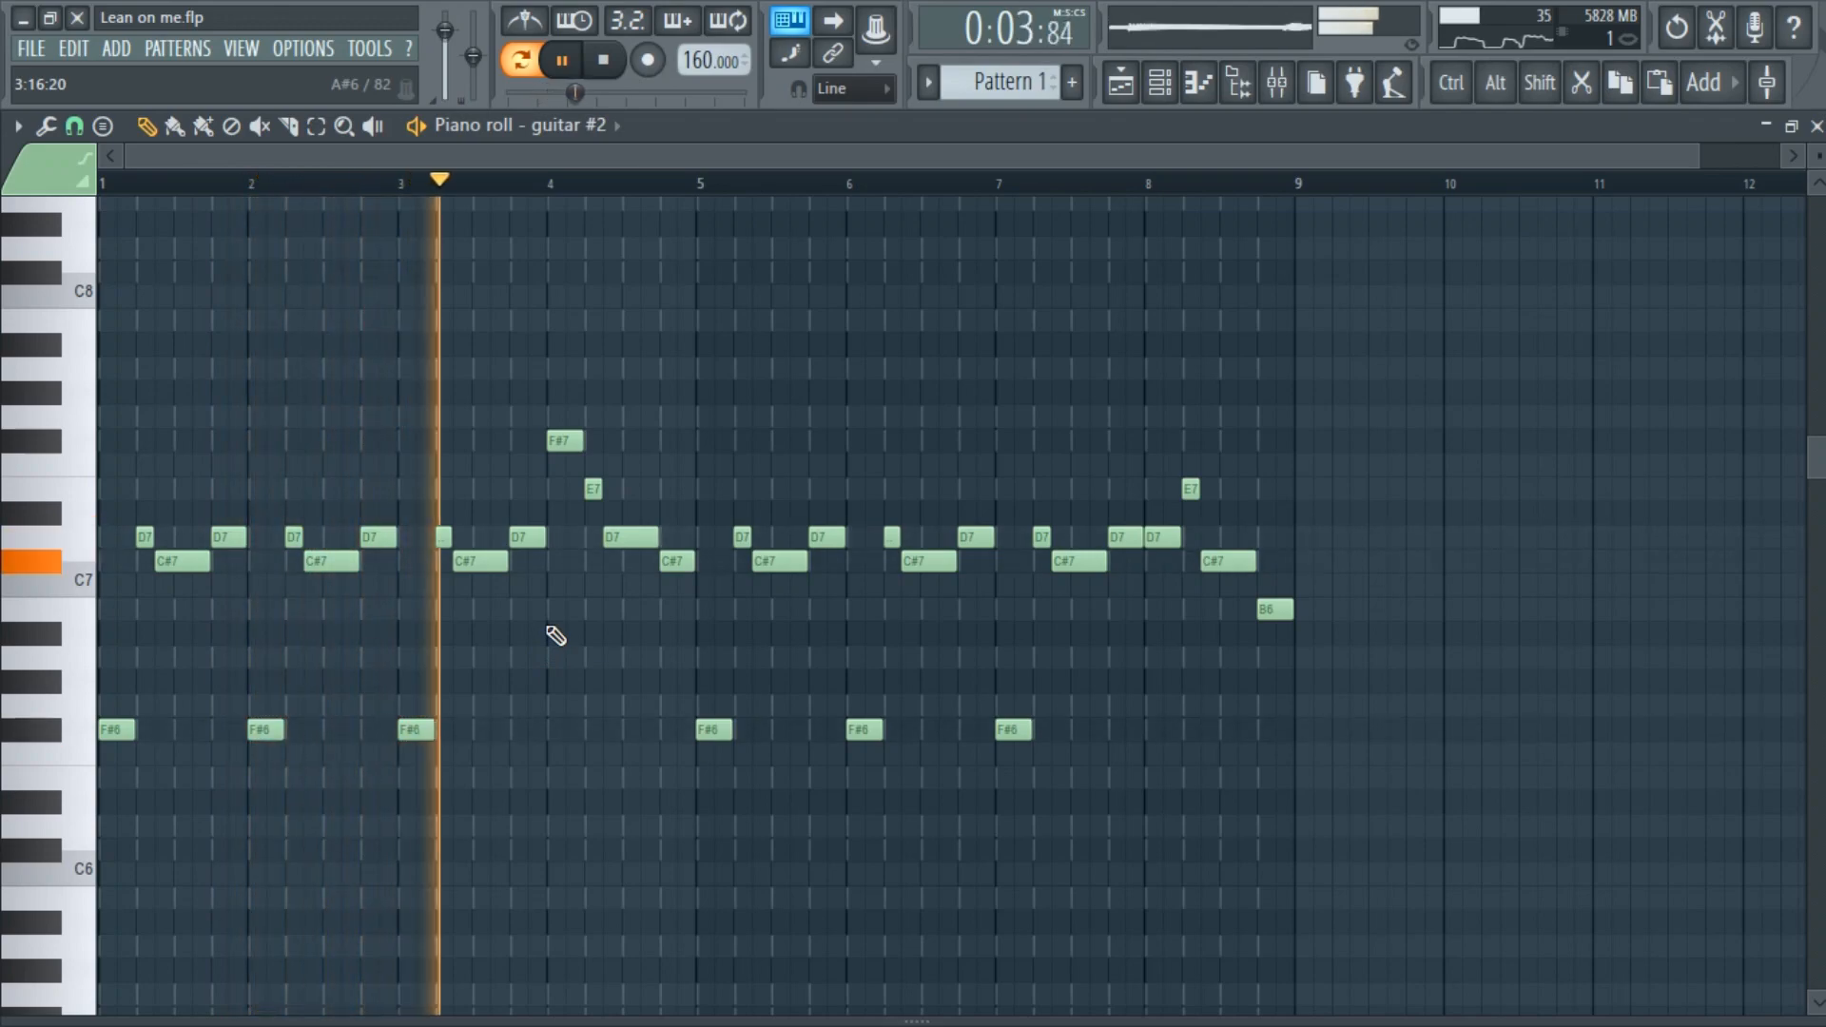
key(space)
Check the first Fruity parametric EQ 2 on the guitar mixer track while the pattern plays, and close the equalizer
click(1276, 82)
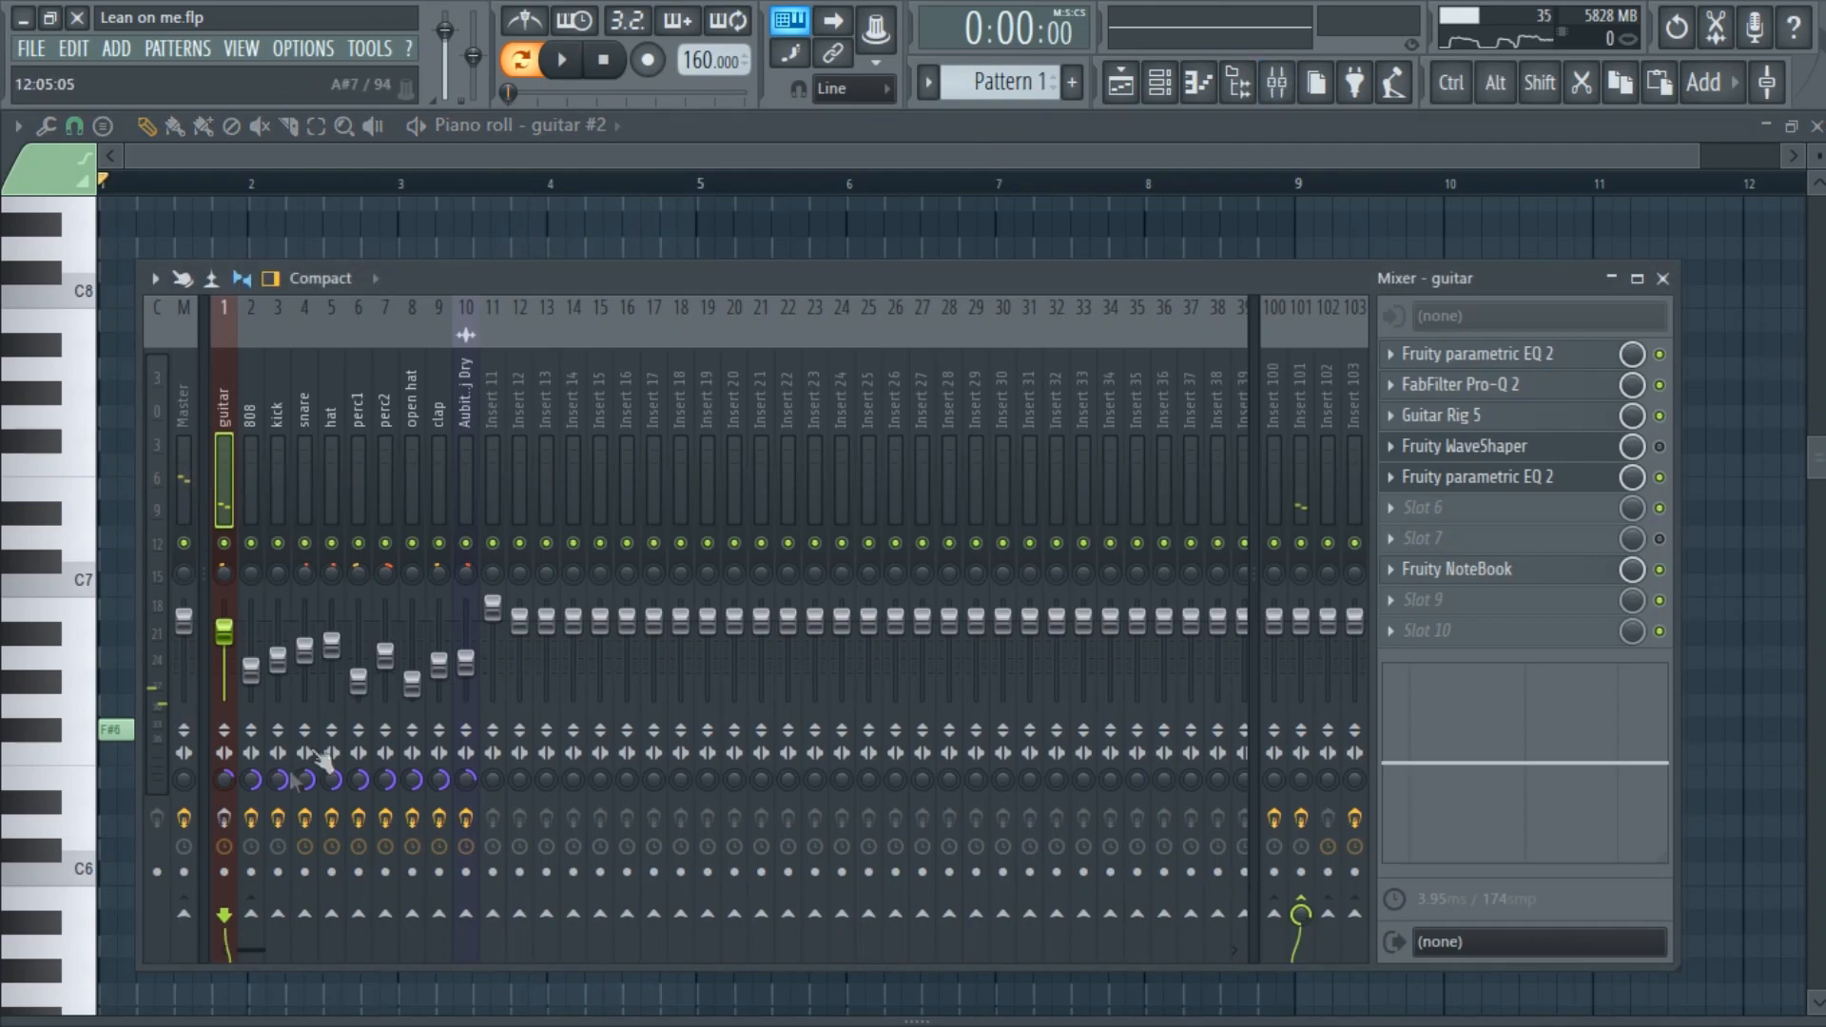
click(1518, 365)
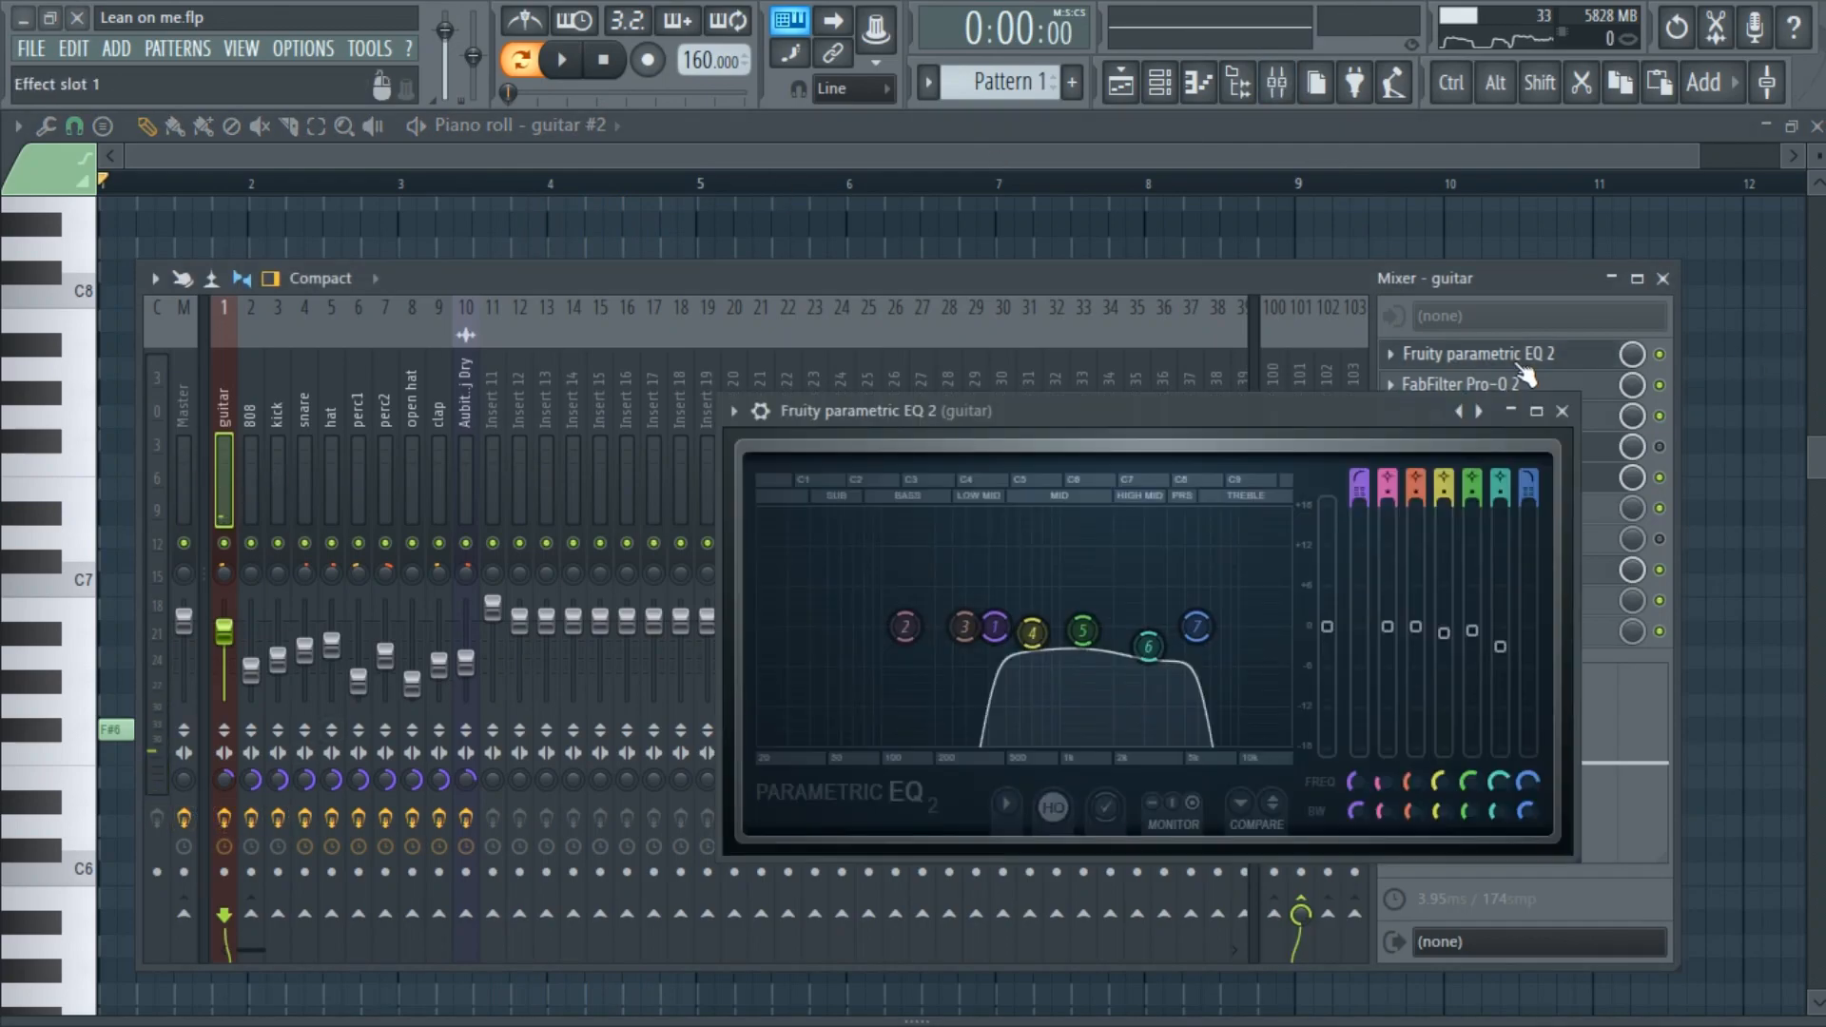
click(1518, 365)
click(1518, 366)
key(space)
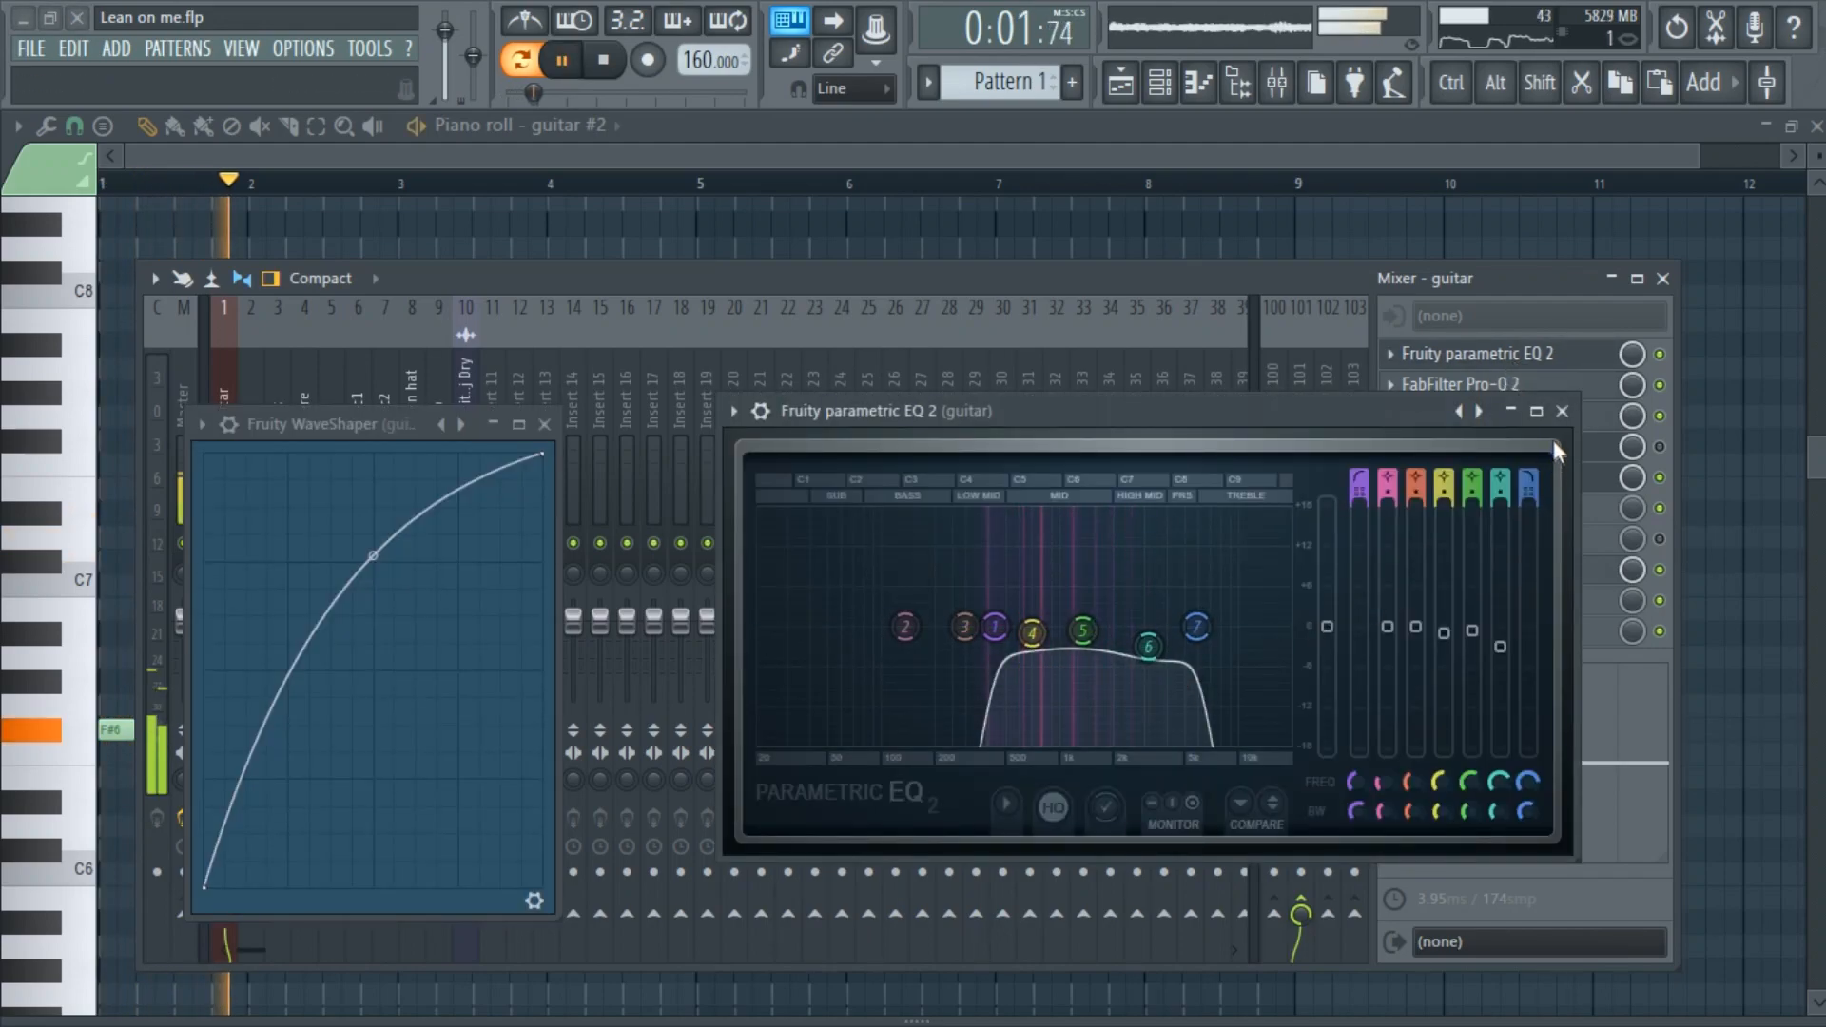
click(1562, 412)
Stop playback and inspect the FabFilter Pro-Q 2 cuts on the guitar mixer track, closing the plugin
click(1534, 390)
key(space)
click(1533, 386)
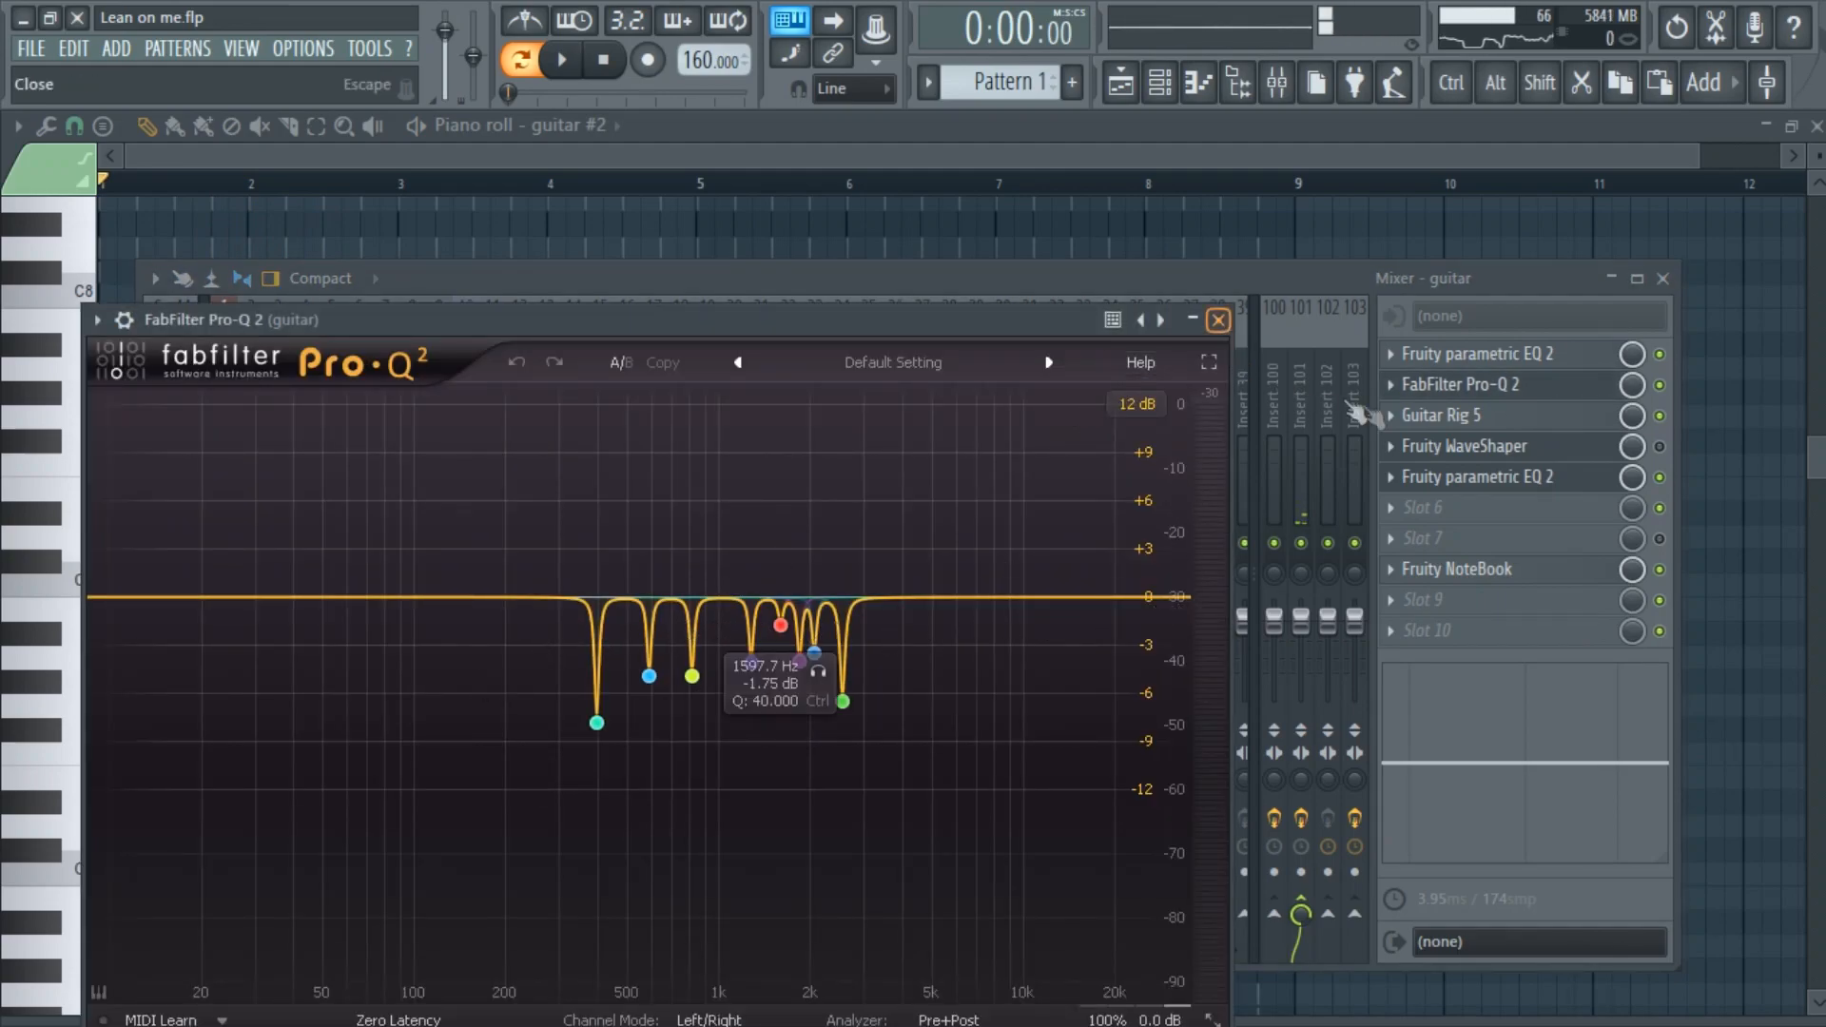
click(1219, 319)
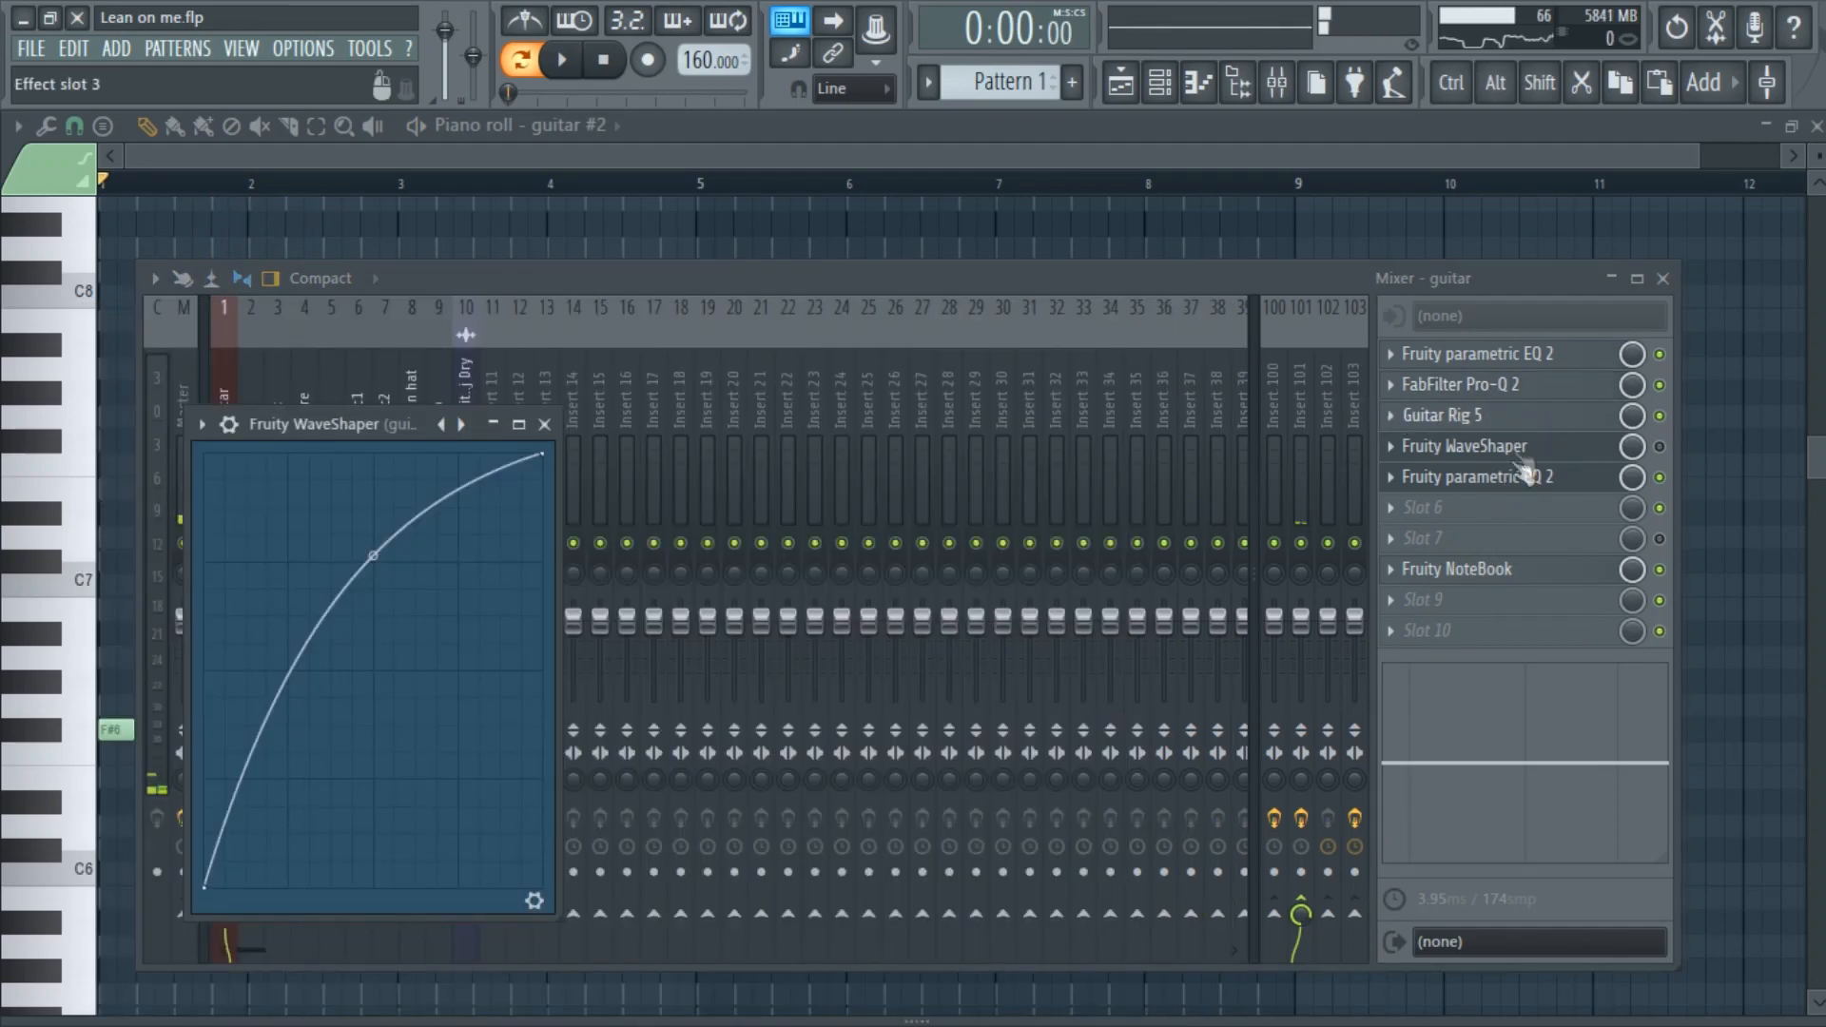
Review the Arpeggio Delays preset rack in Guitar Rig 5 on the guitar mixer track and close the plugin
click(1520, 419)
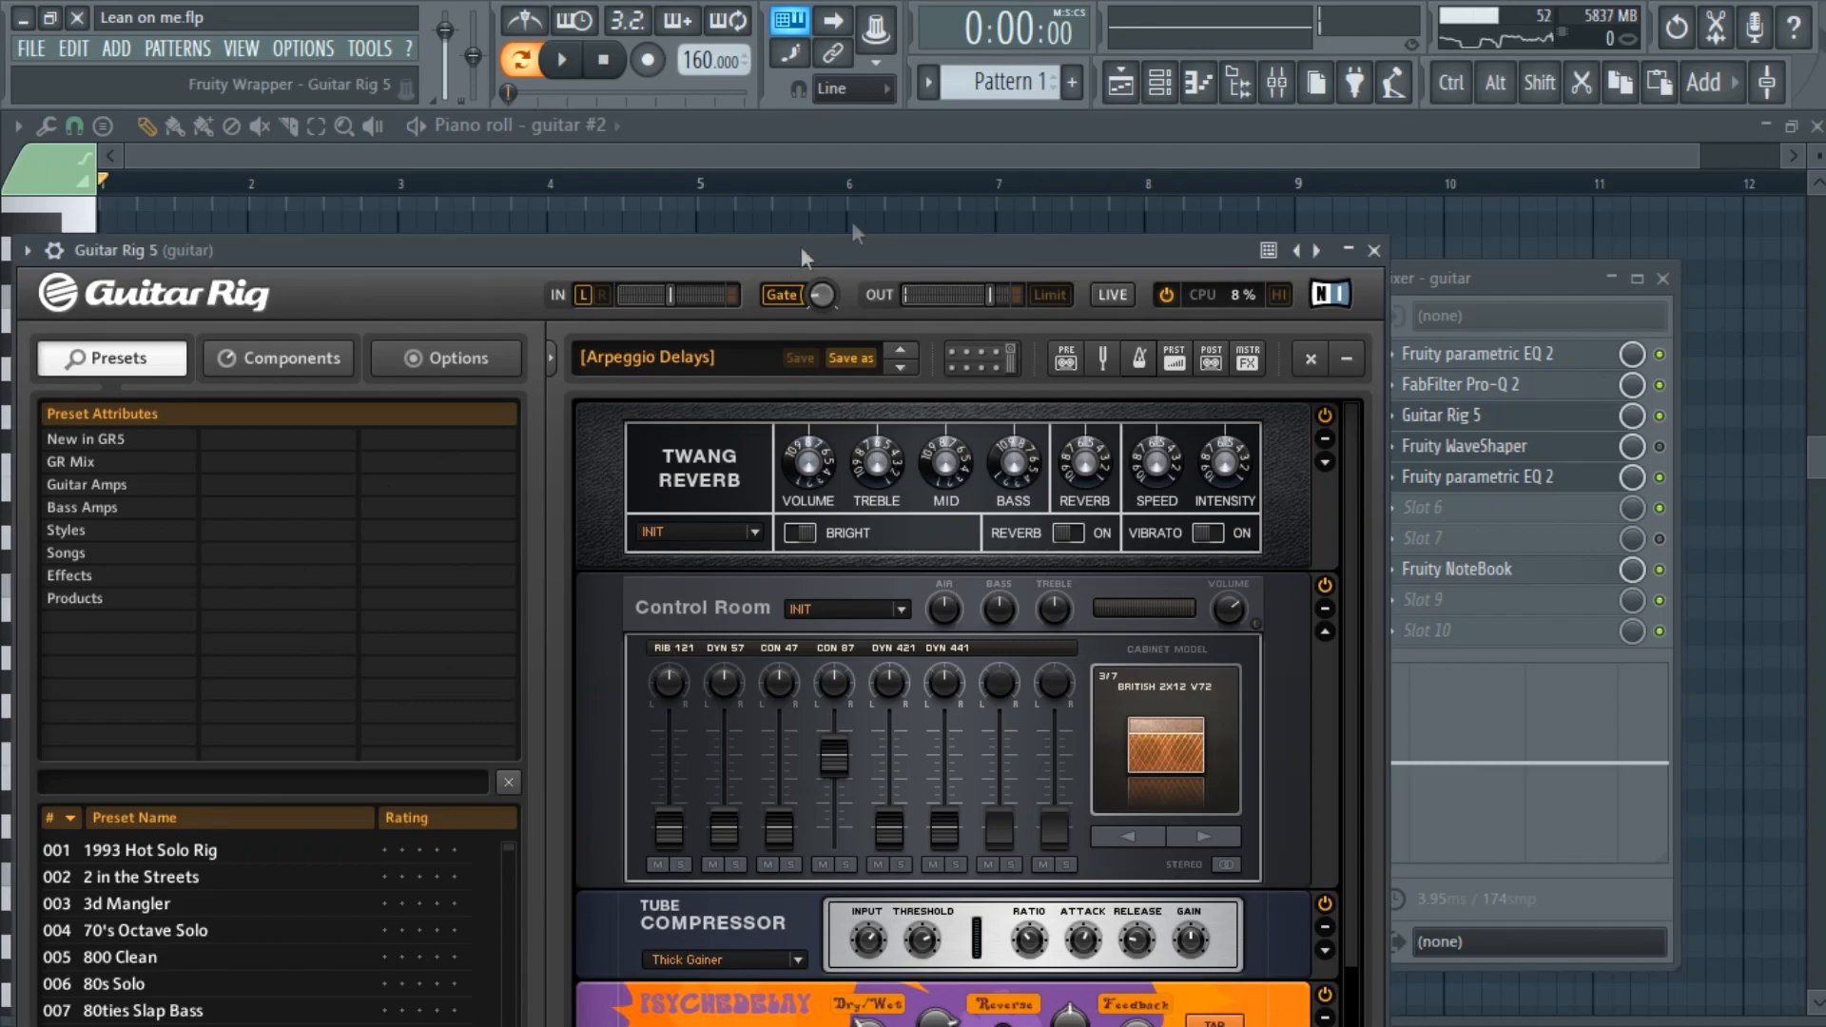
drag(800, 252, 1042, 147)
scroll(642, 804, down, 3)
scroll(642, 806, up, 3)
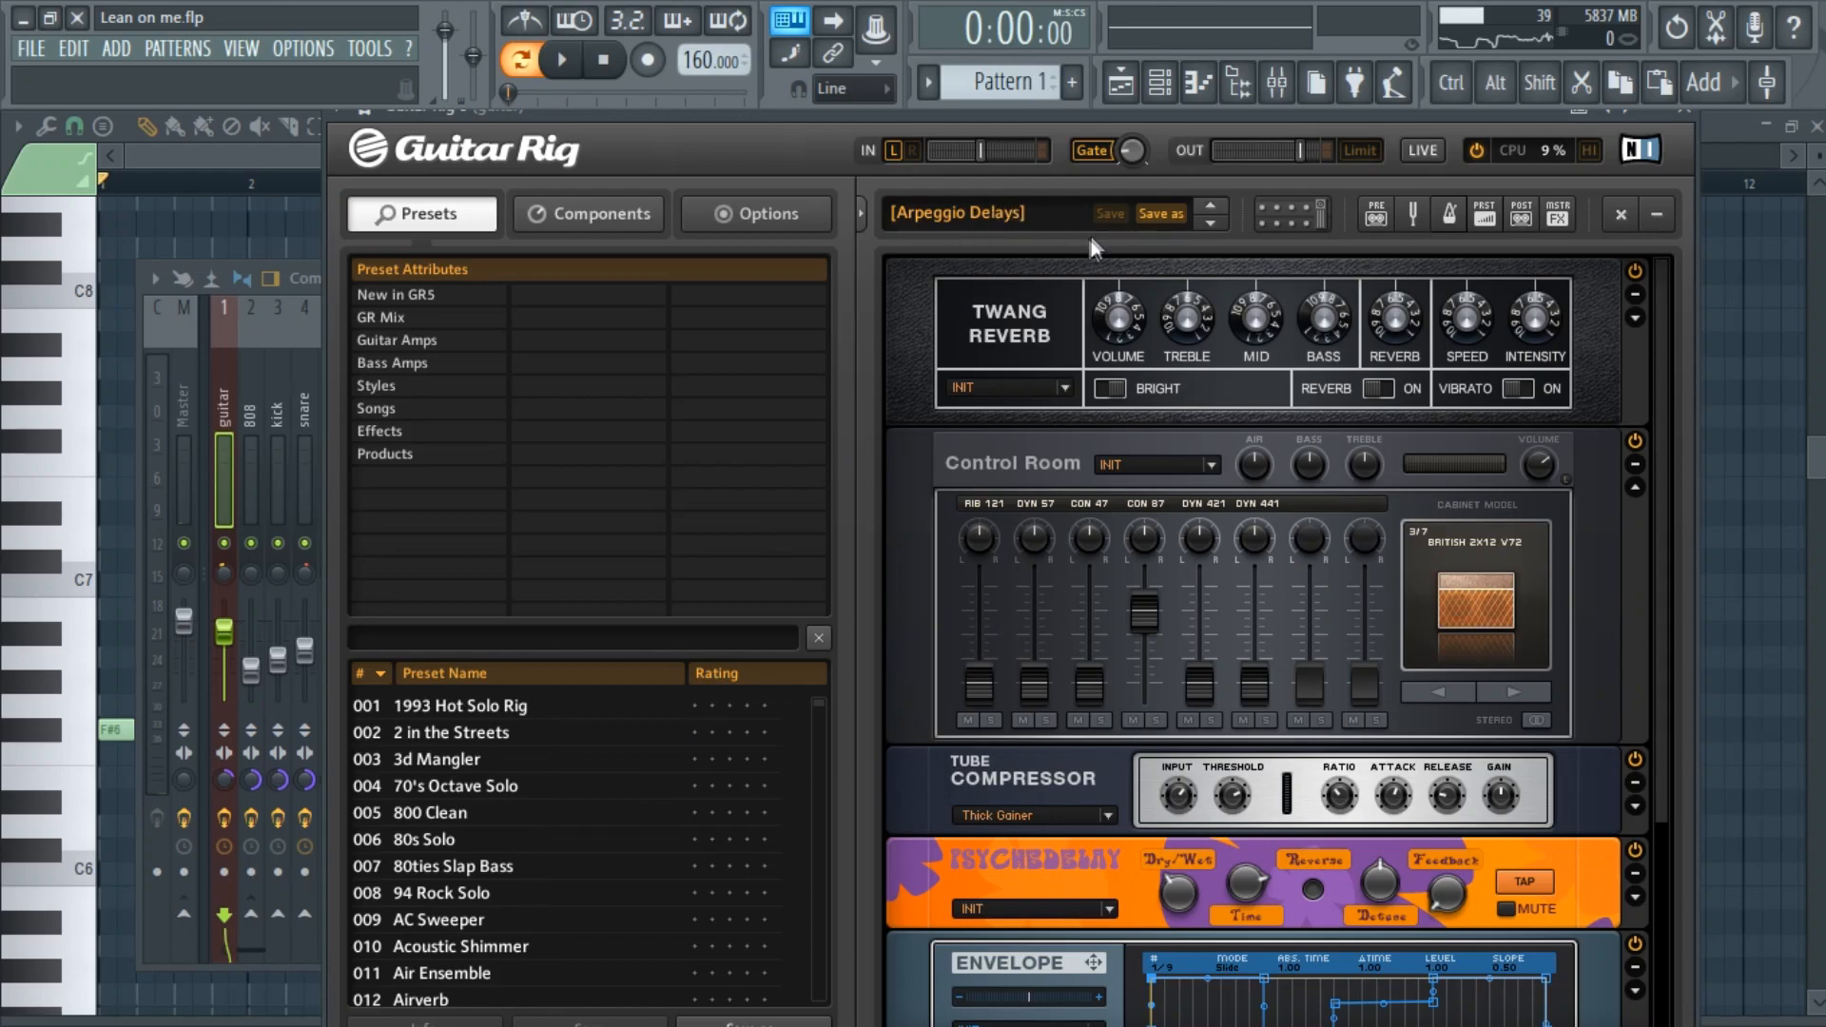
click(1702, 127)
Inspect the guitar track's Fruity WaveShaper curve and its second Fruity parametric EQ 2, closing that equalizer
click(1480, 447)
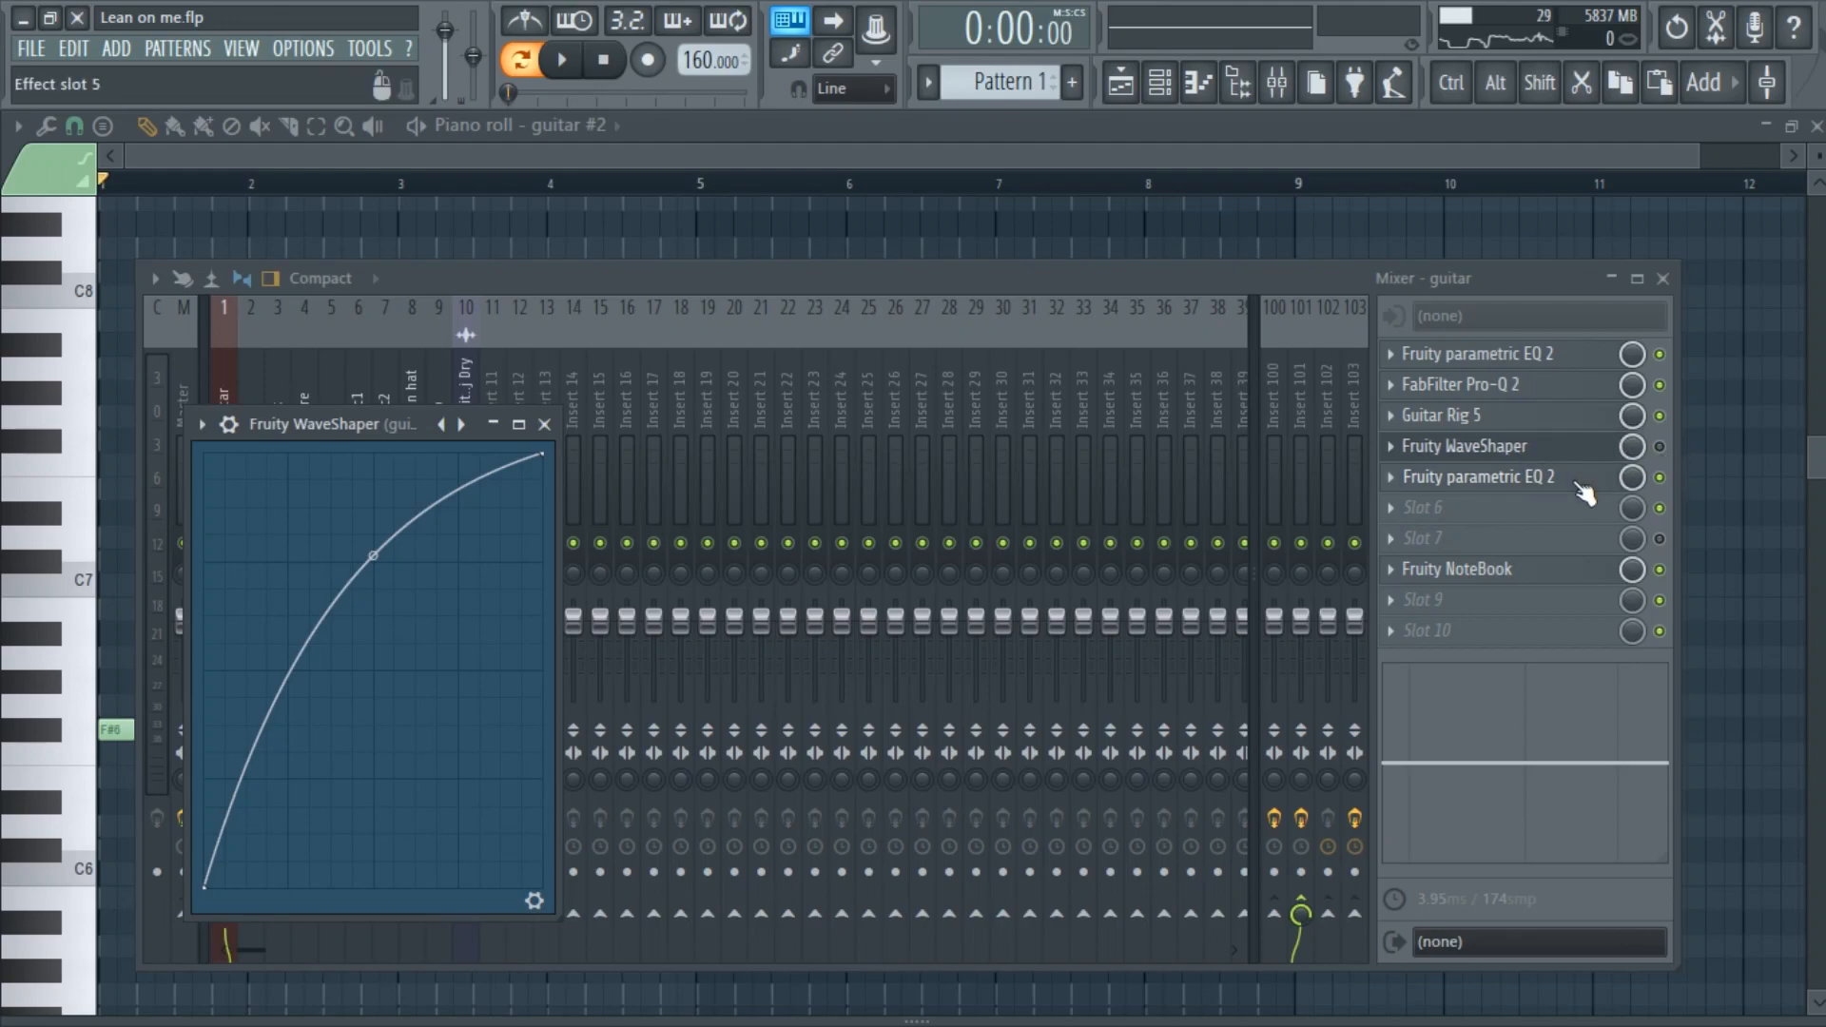
click(1508, 480)
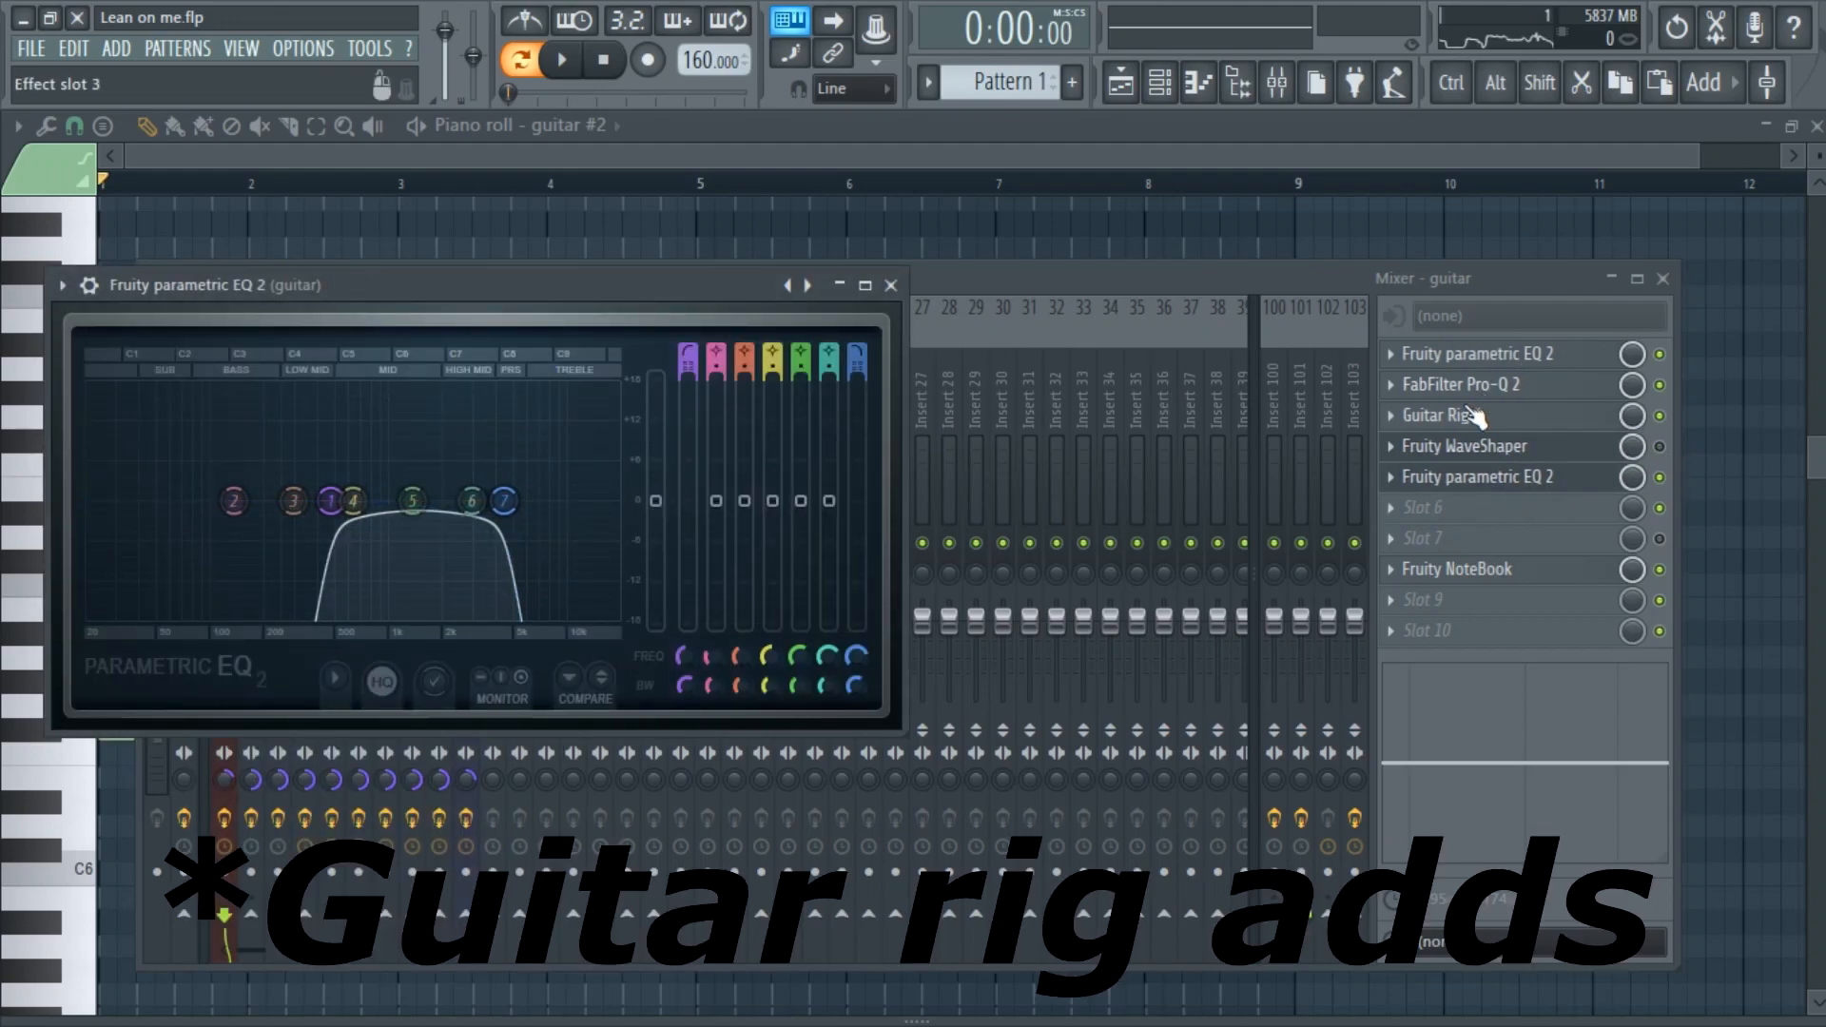
click(891, 285)
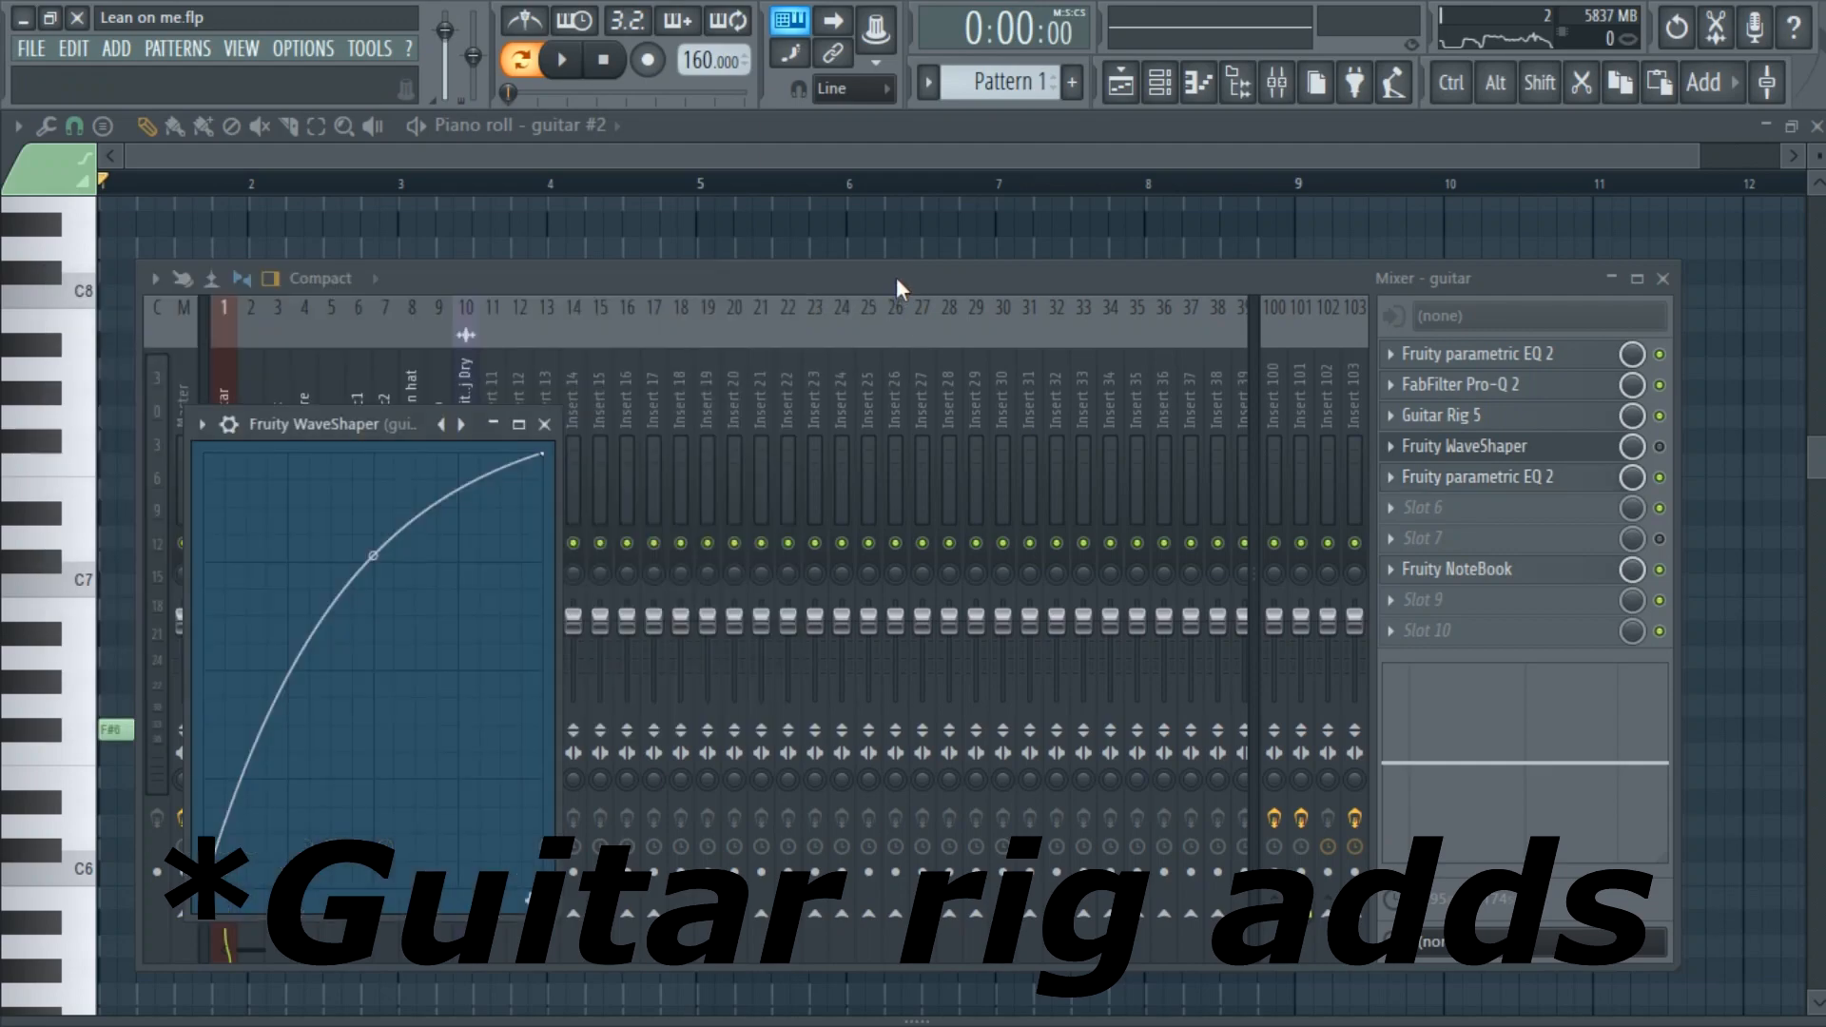
Close the mixer and the guitar piano roll and return to the playlist
click(1024, 144)
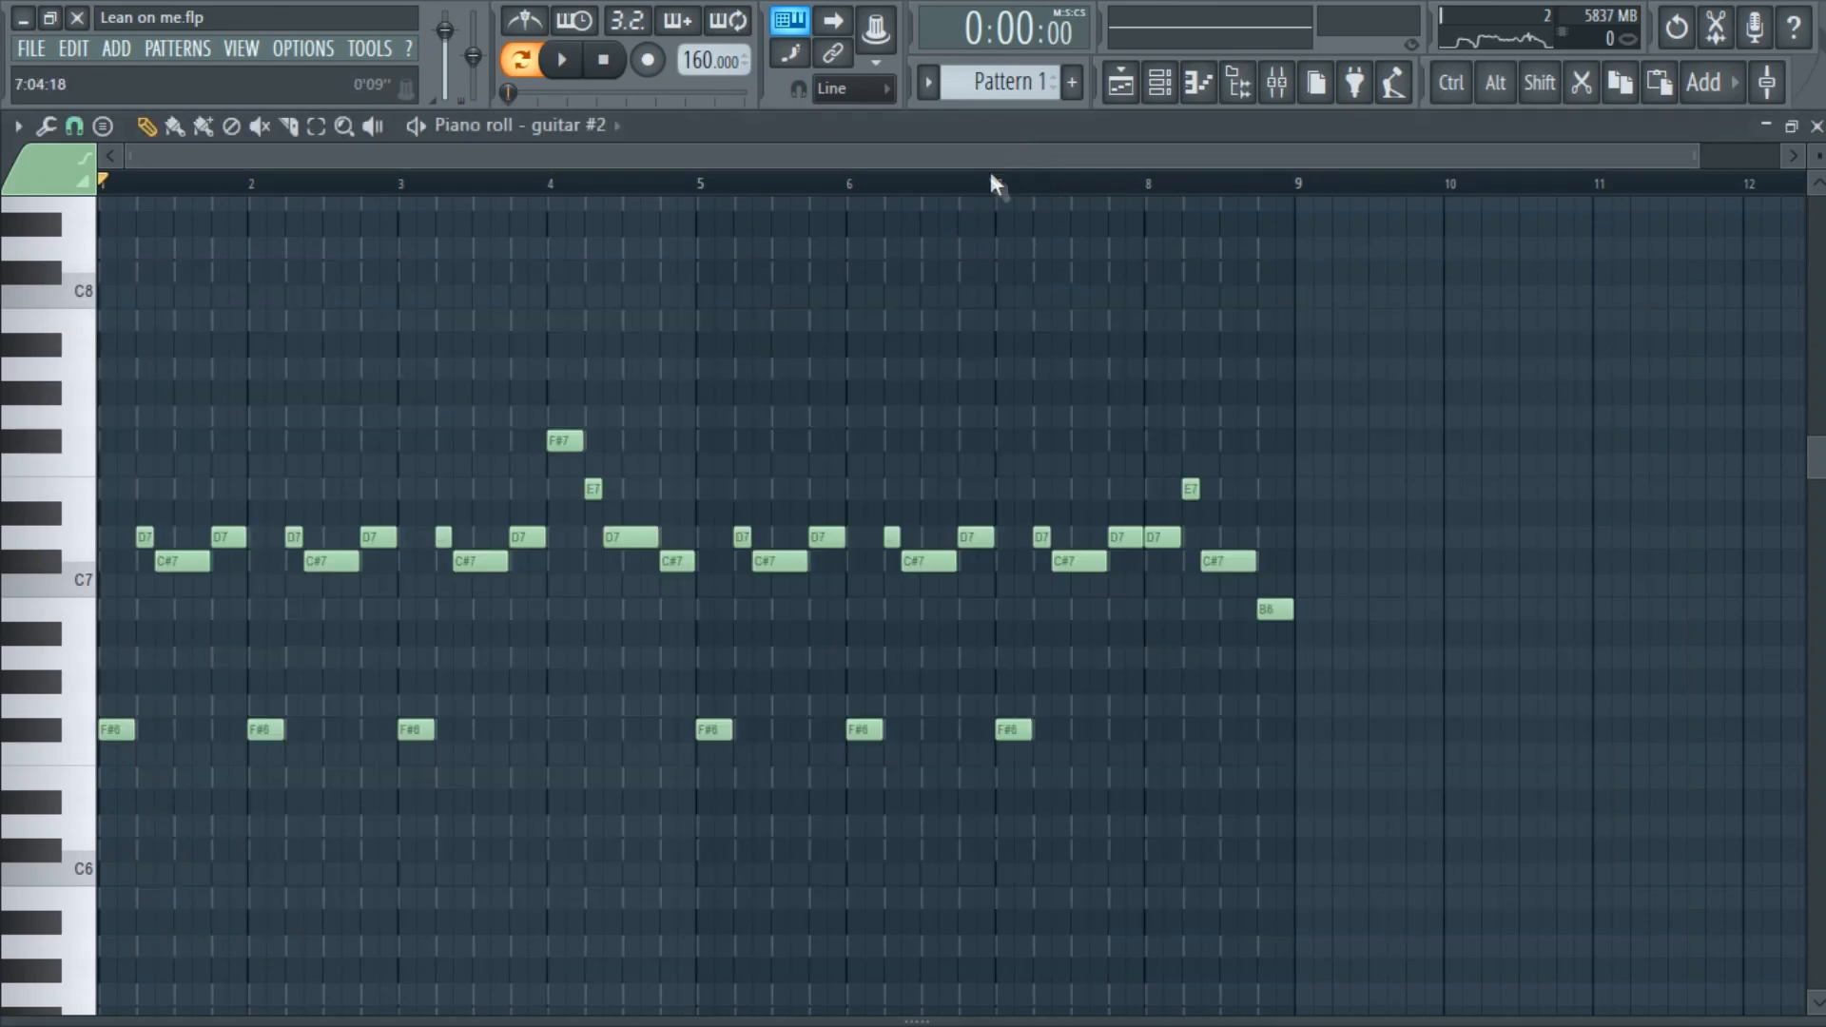
click(1816, 128)
click(1120, 83)
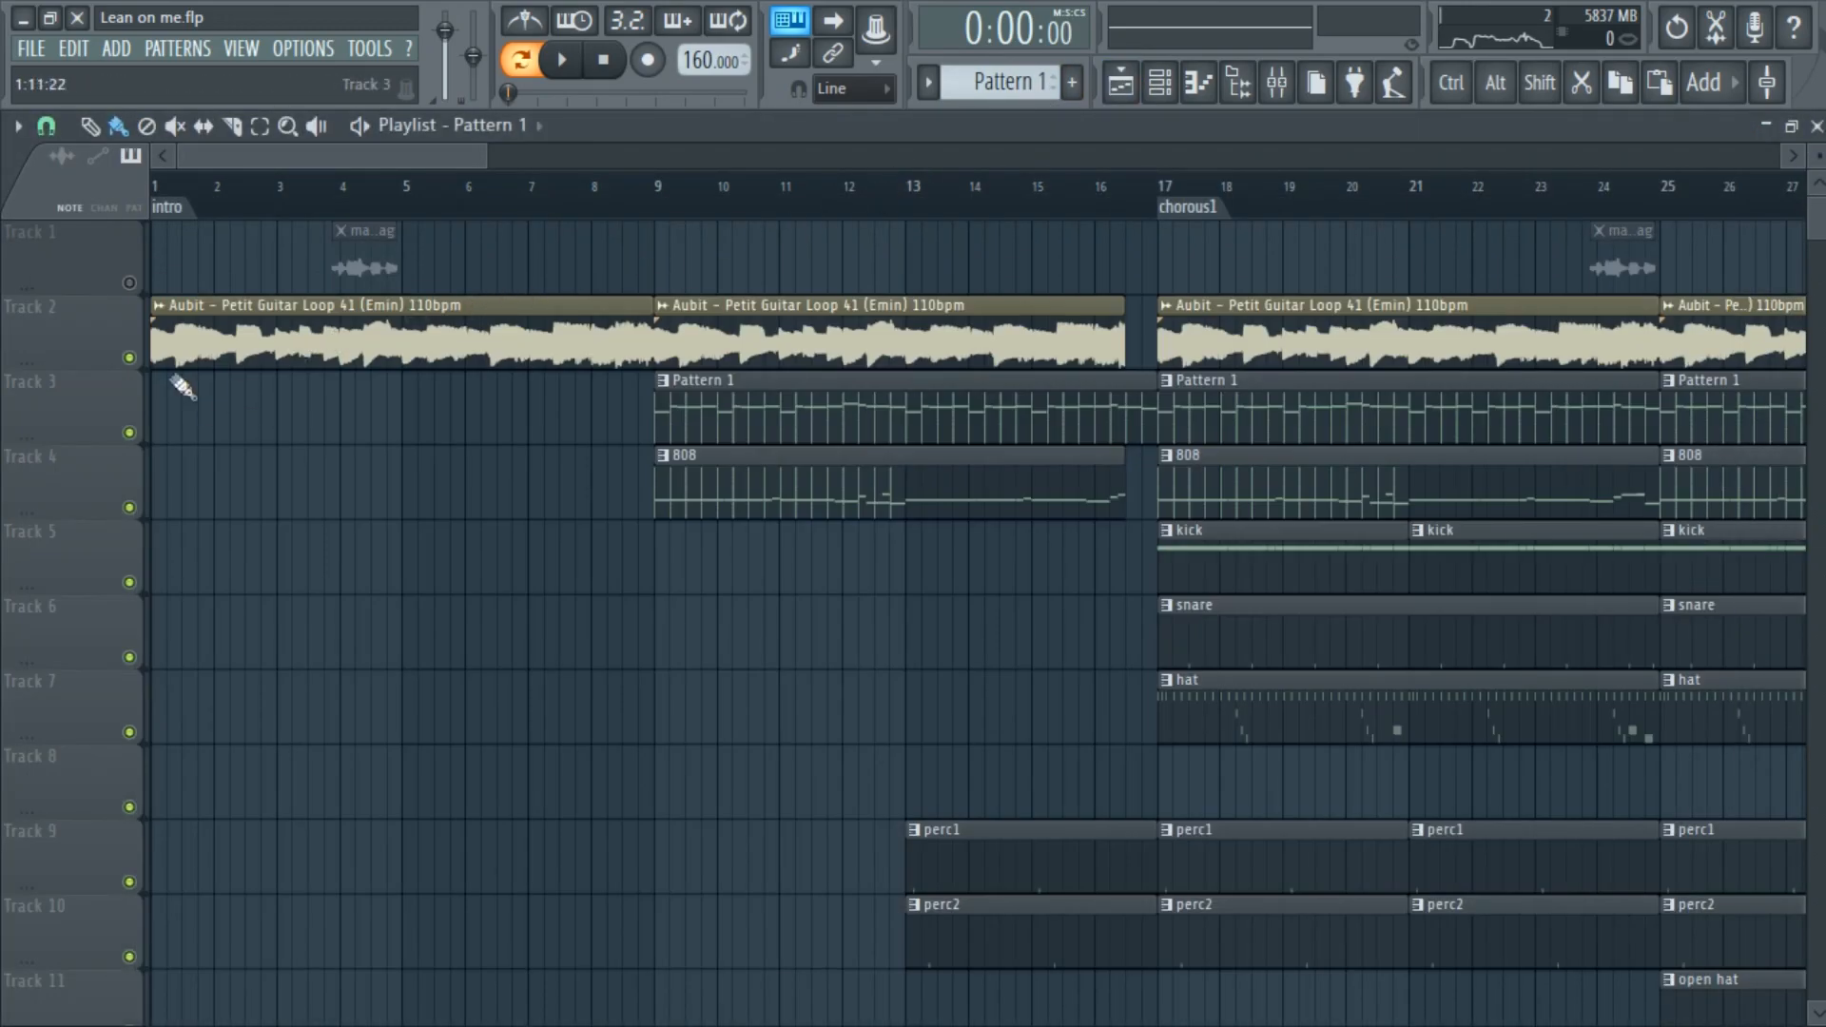
Solo the guitar loop and guitar melody tracks, play them from bar 9, then stop and restore all playlist tracks
ctrl+click(129, 358)
click(130, 433)
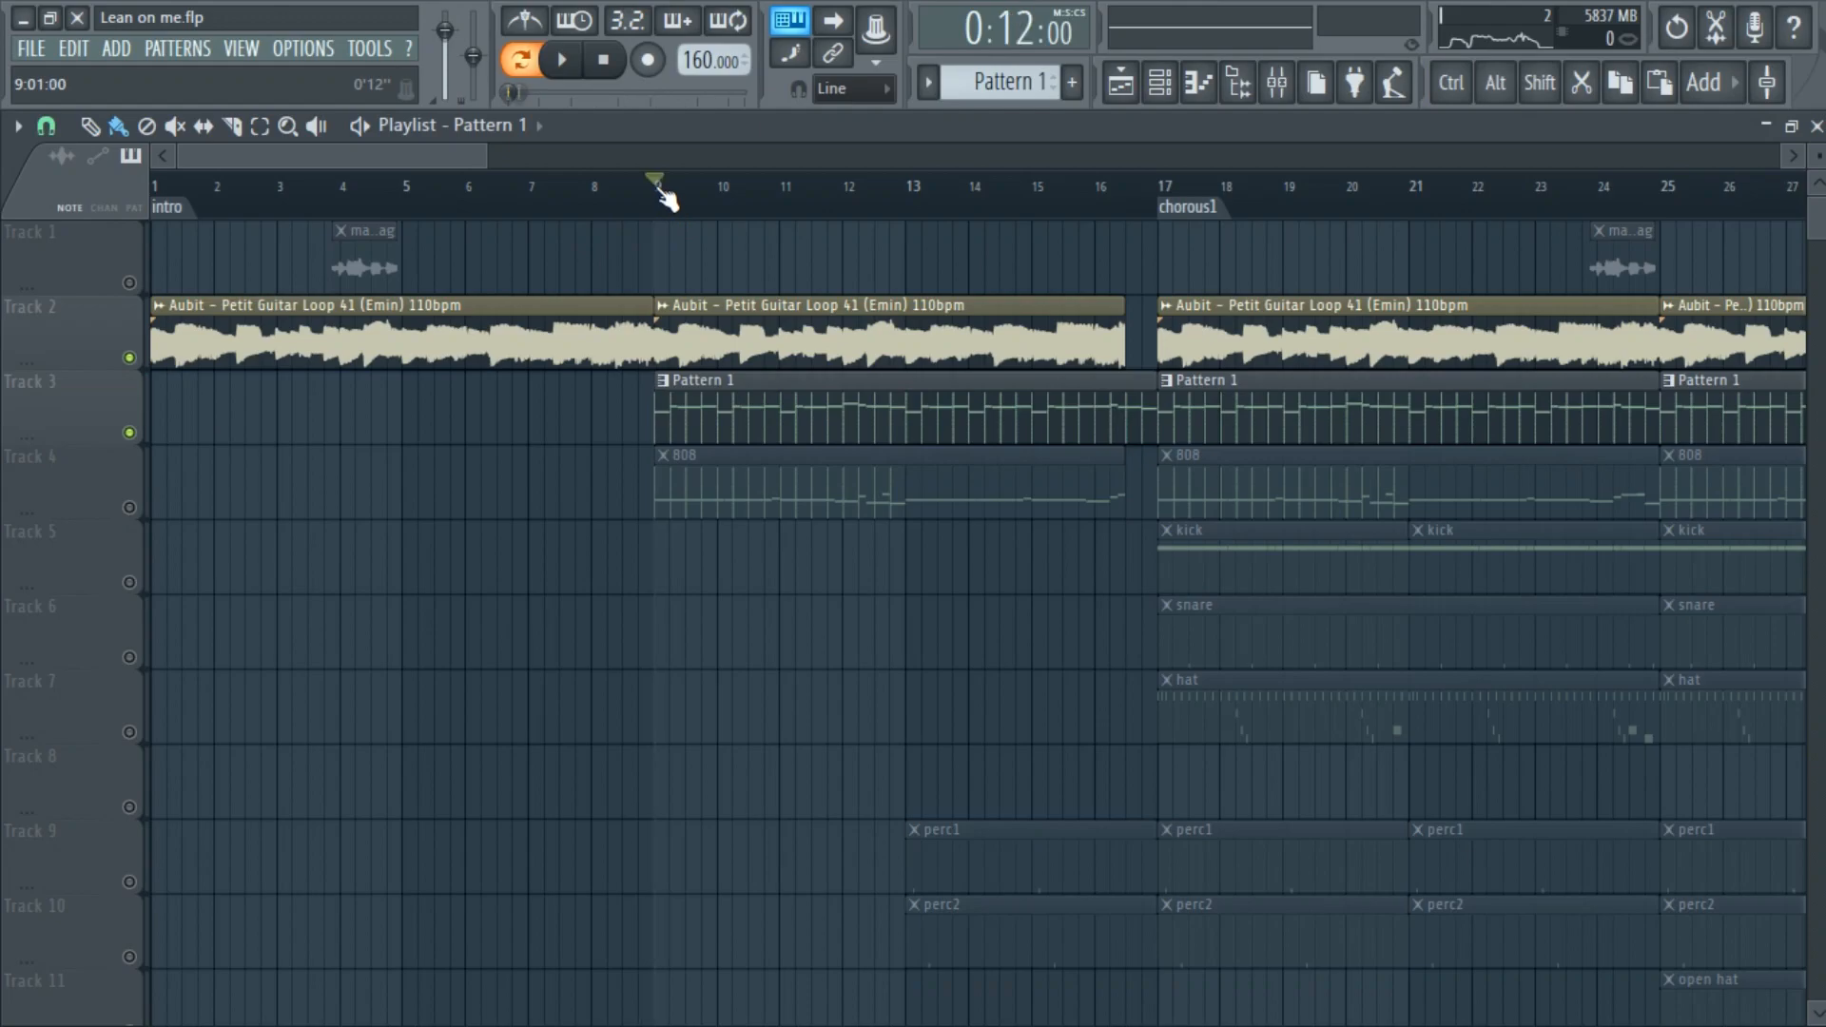
key(space)
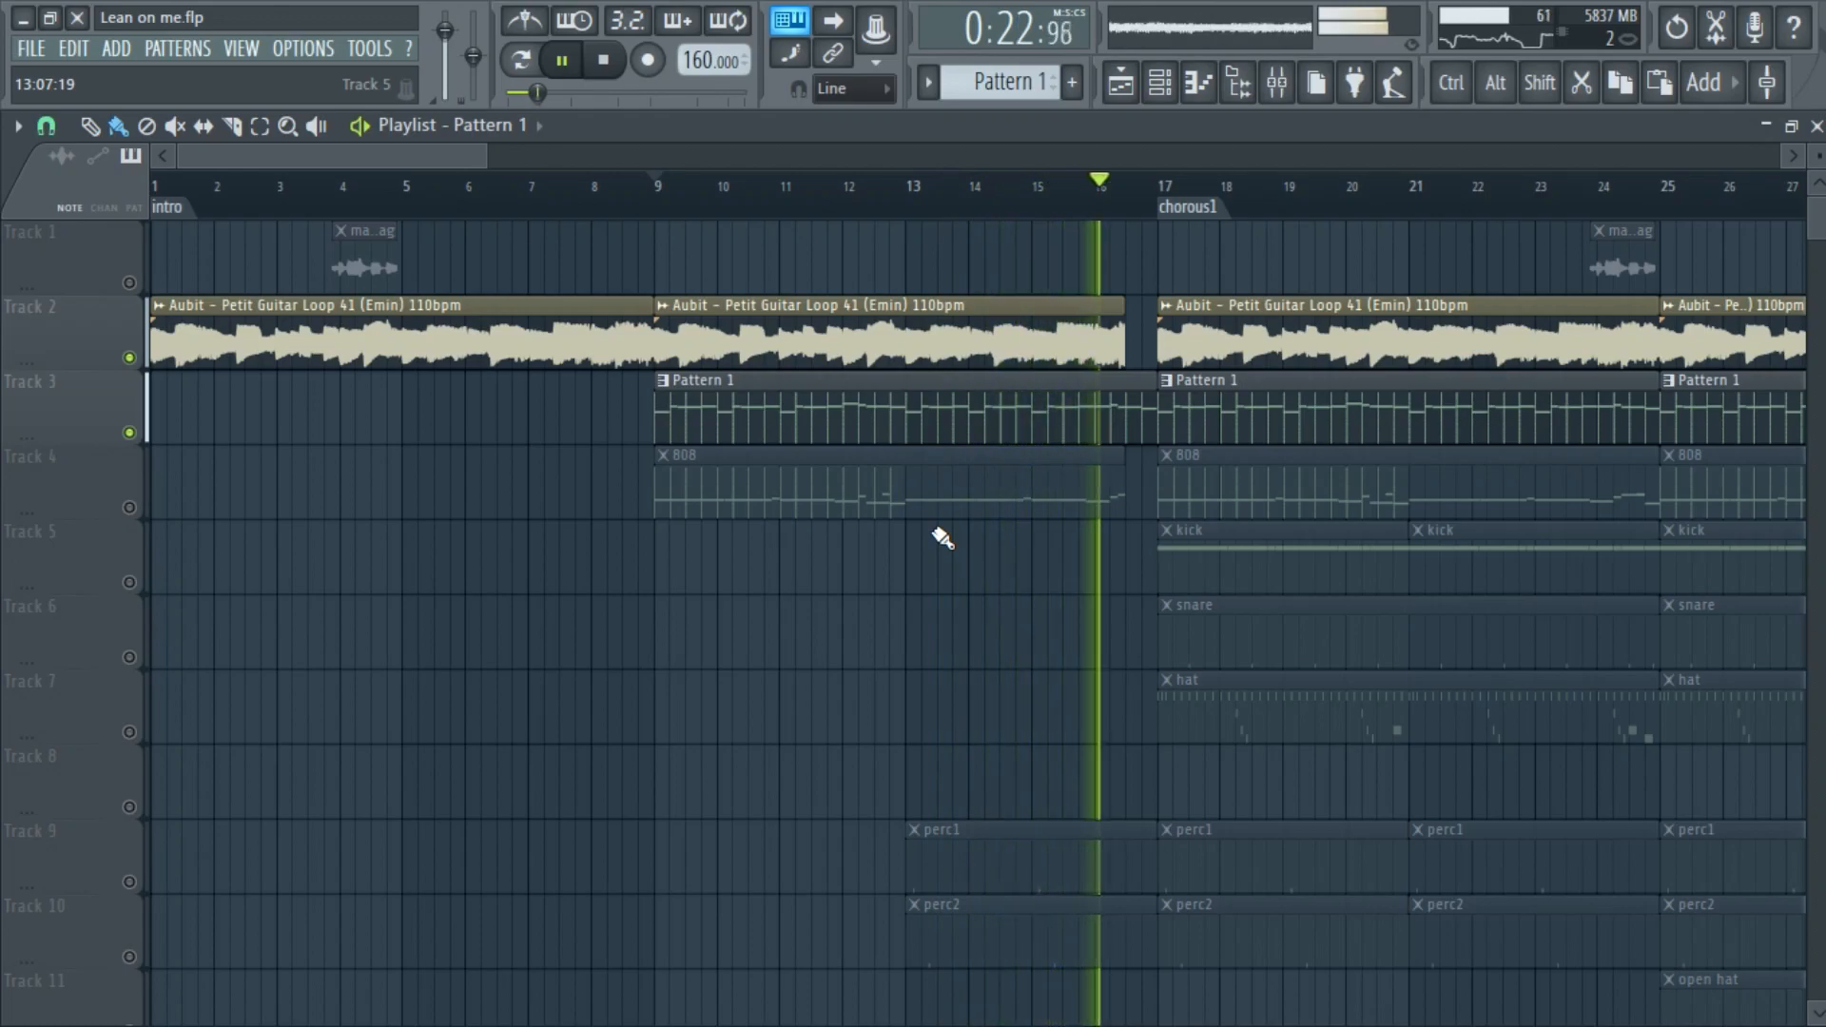
key(space)
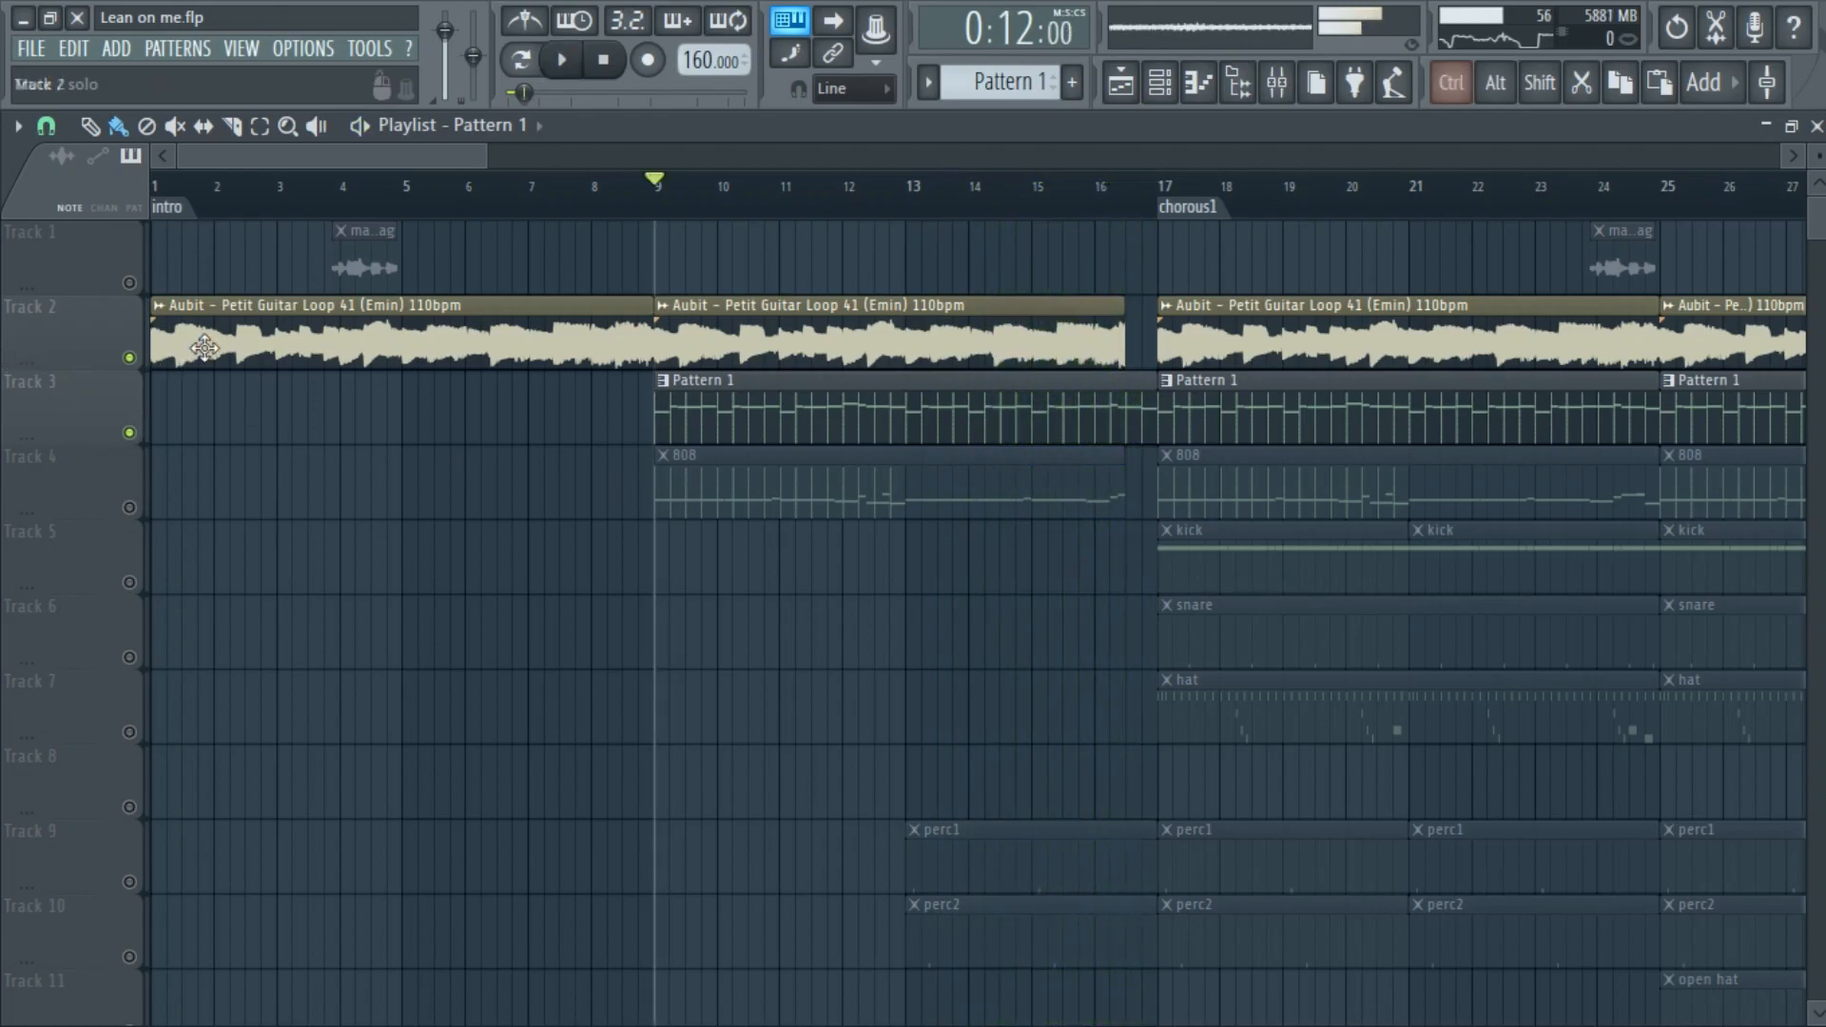
ctrl+click(129, 358)
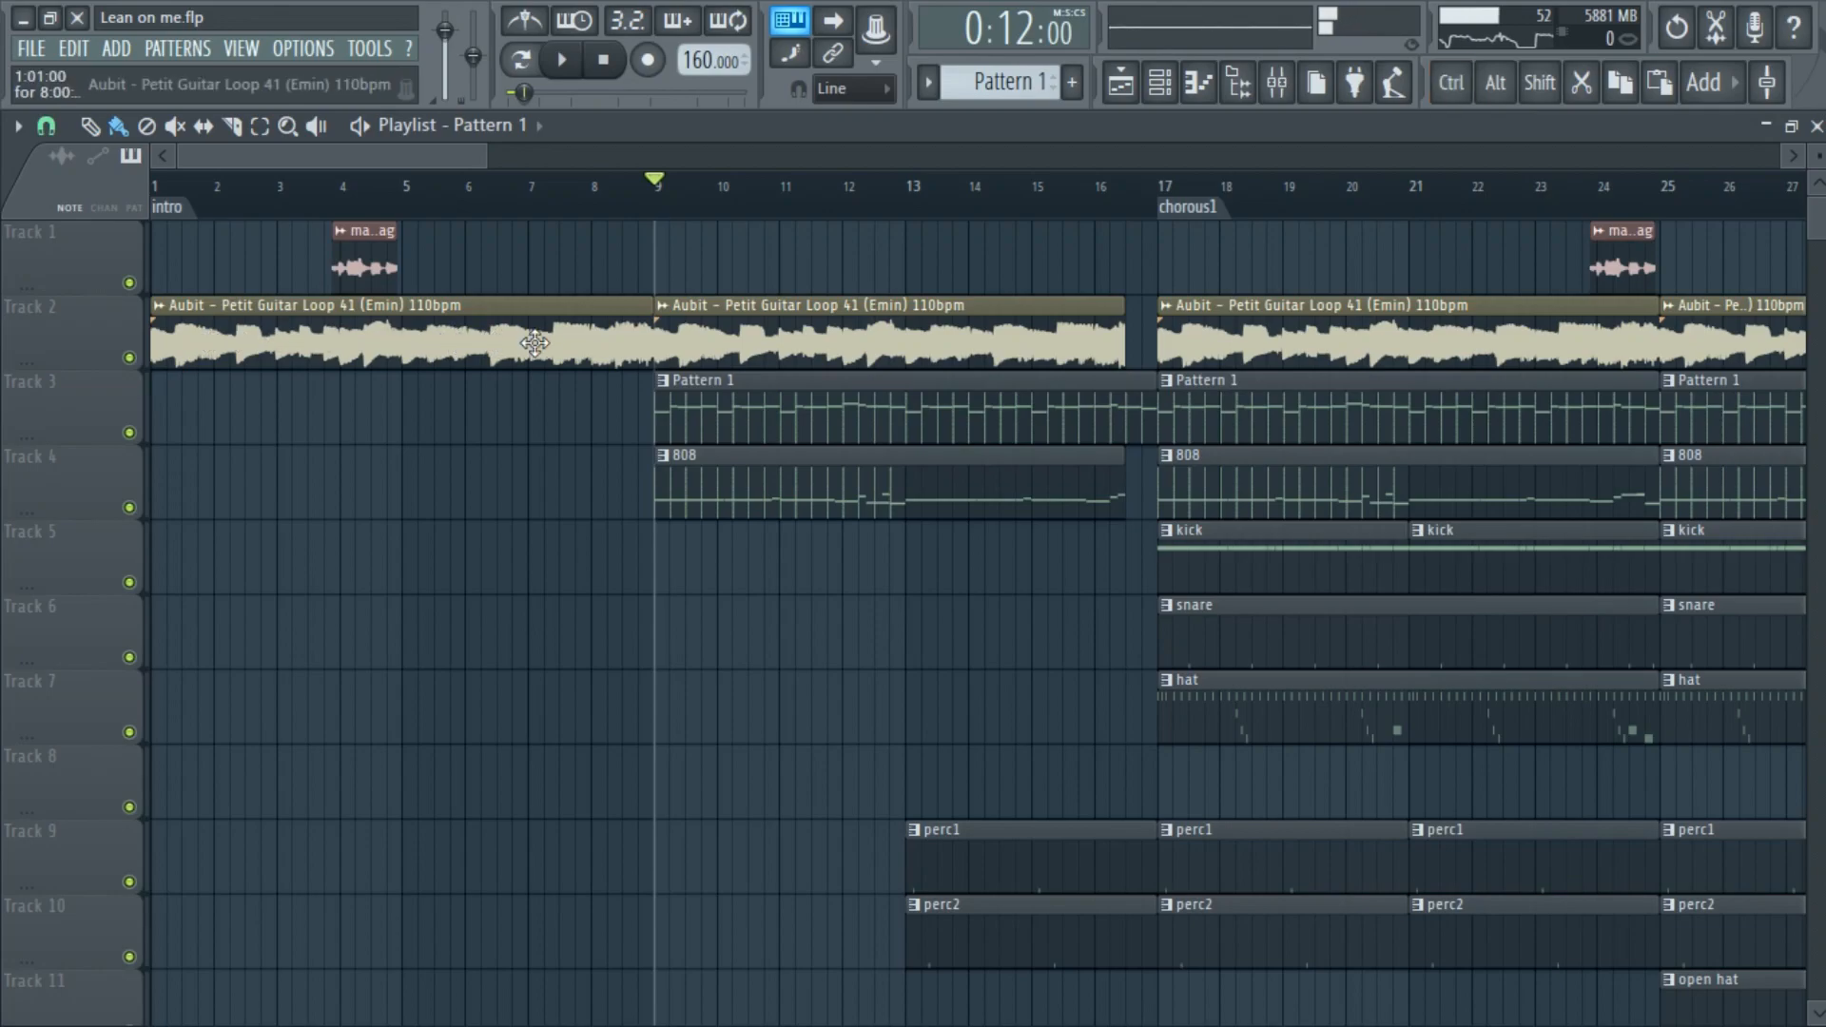
Select the 808 pattern, listen to its notes in the piano roll, and close the piano roll
scroll(330, 317, down, 2)
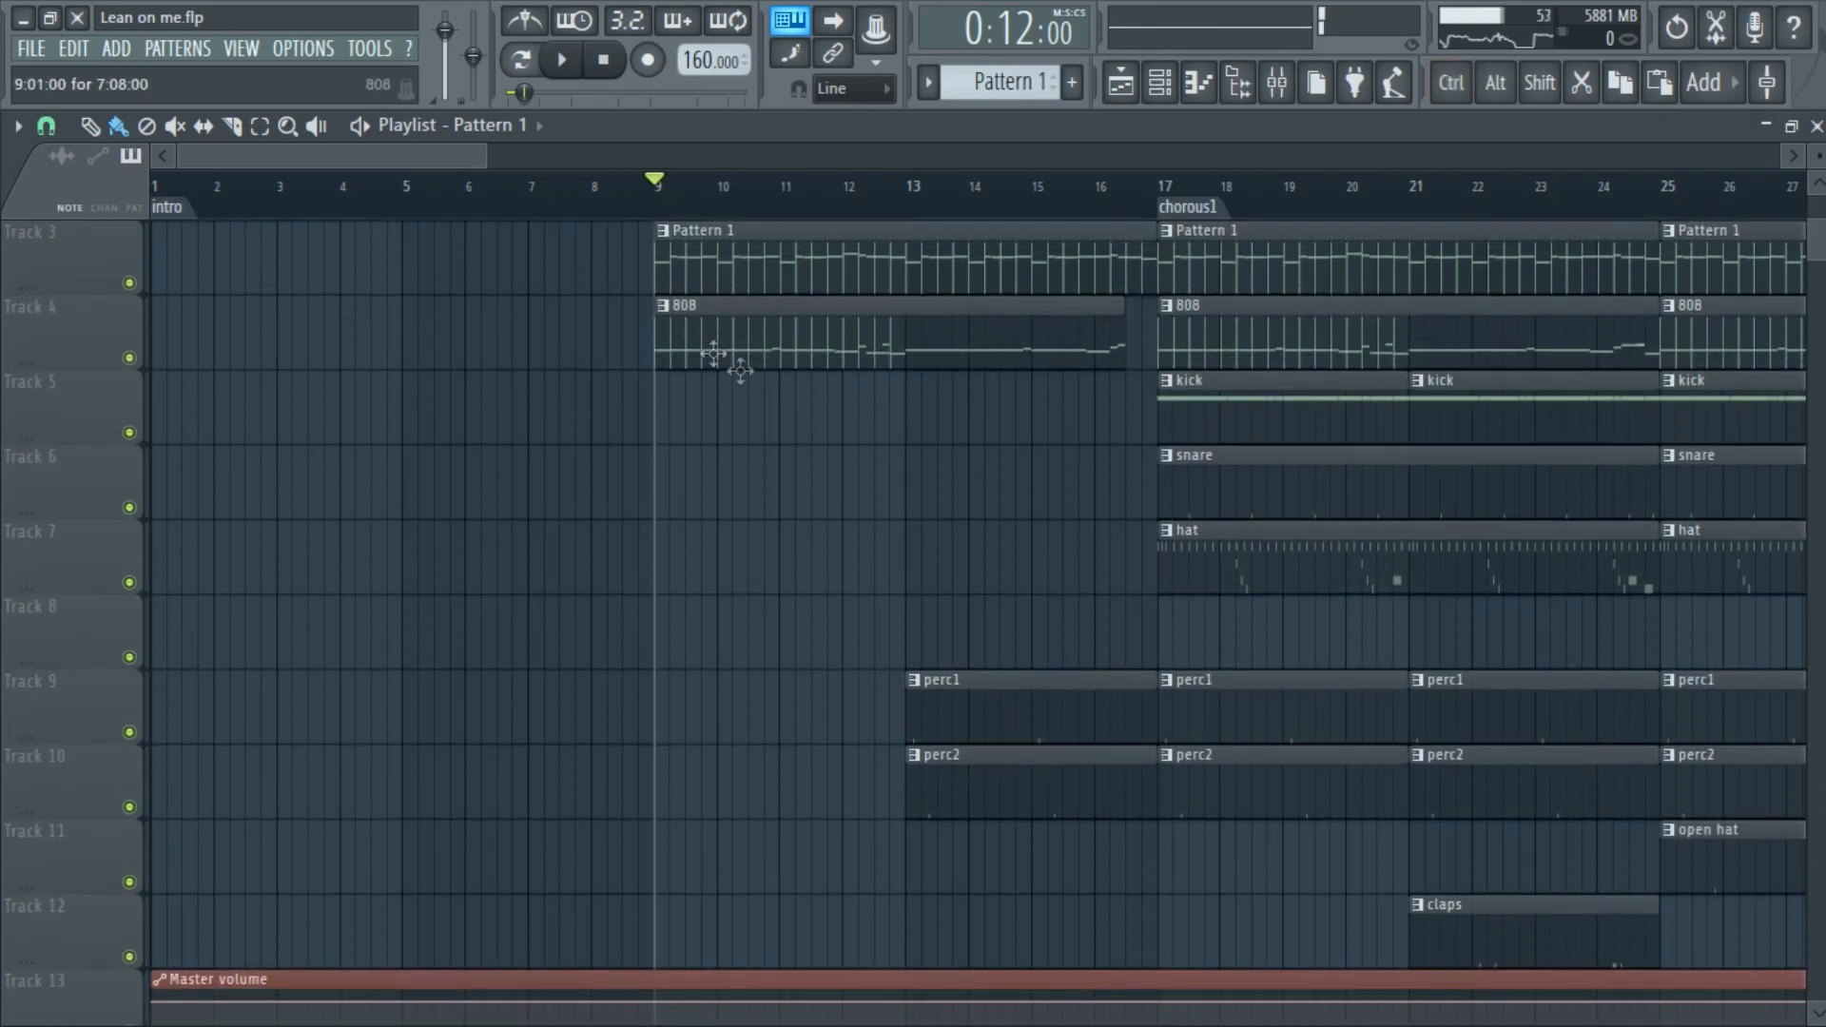
scroll(872, 517, down, 3)
scroll(877, 523, down, 1)
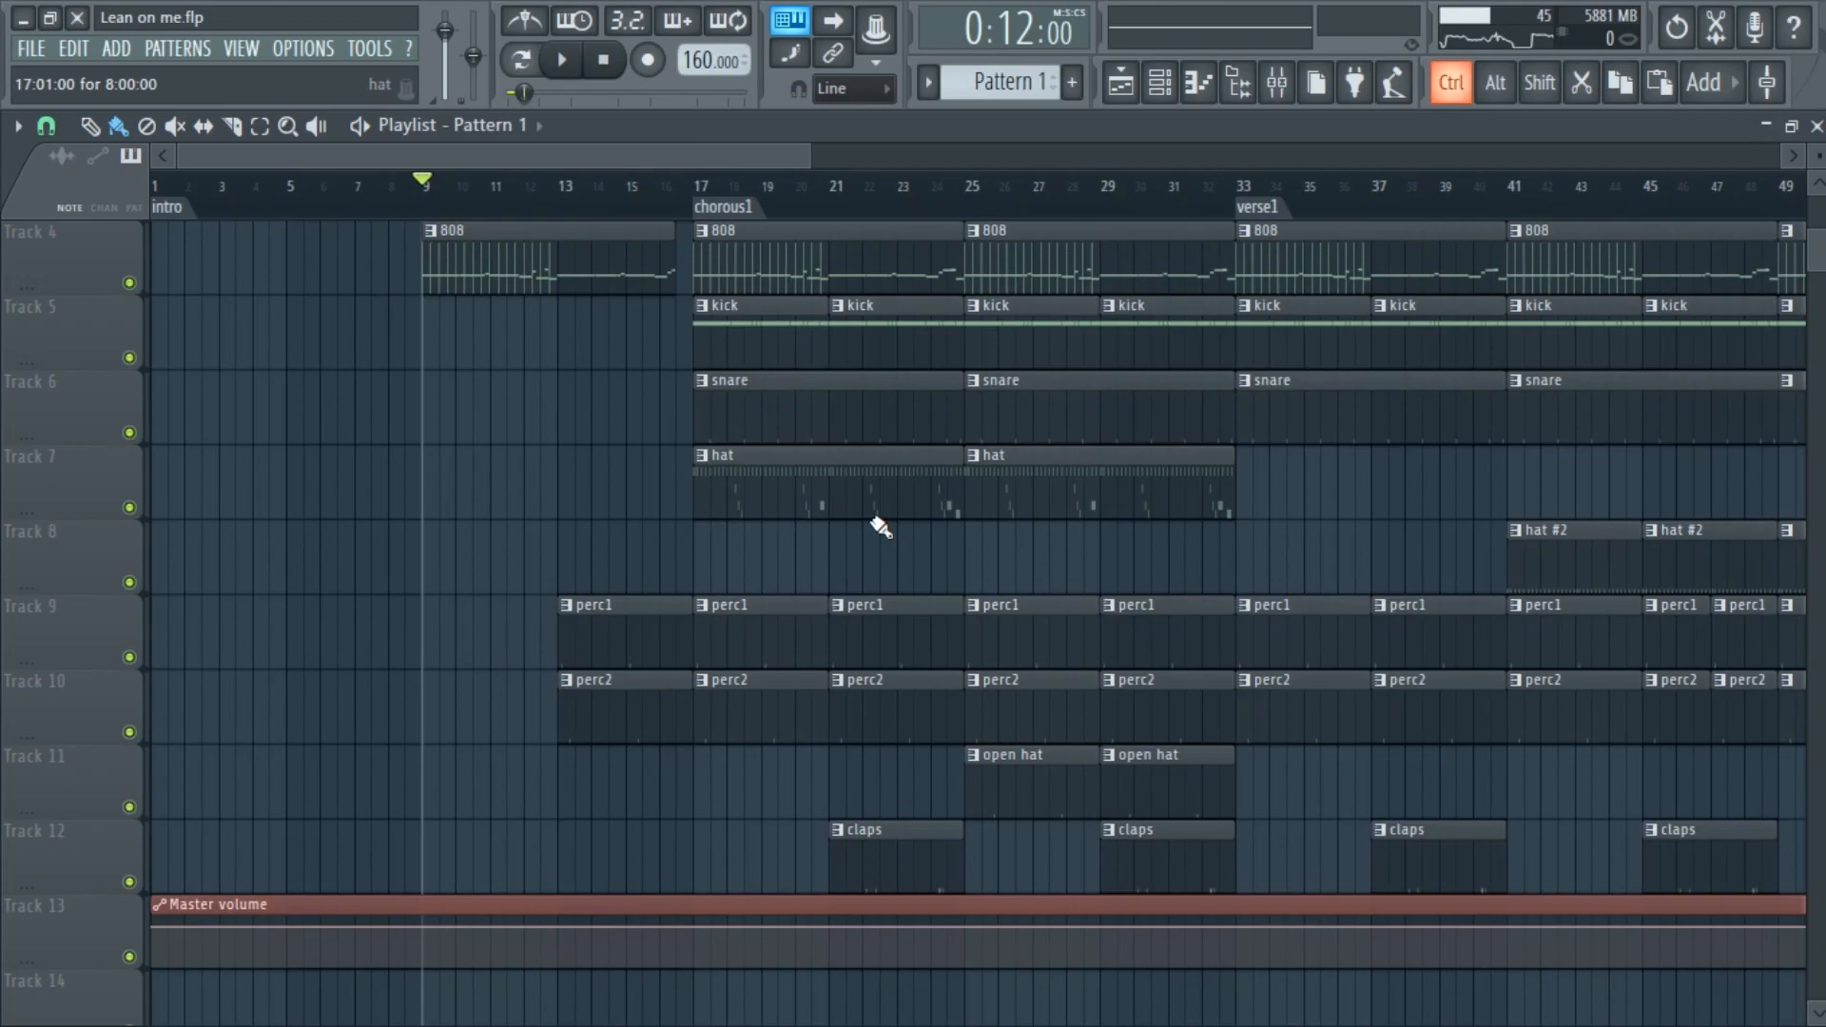
scroll(879, 525, up, 3)
scroll(871, 522, down, 3)
scroll(871, 521, down, 2)
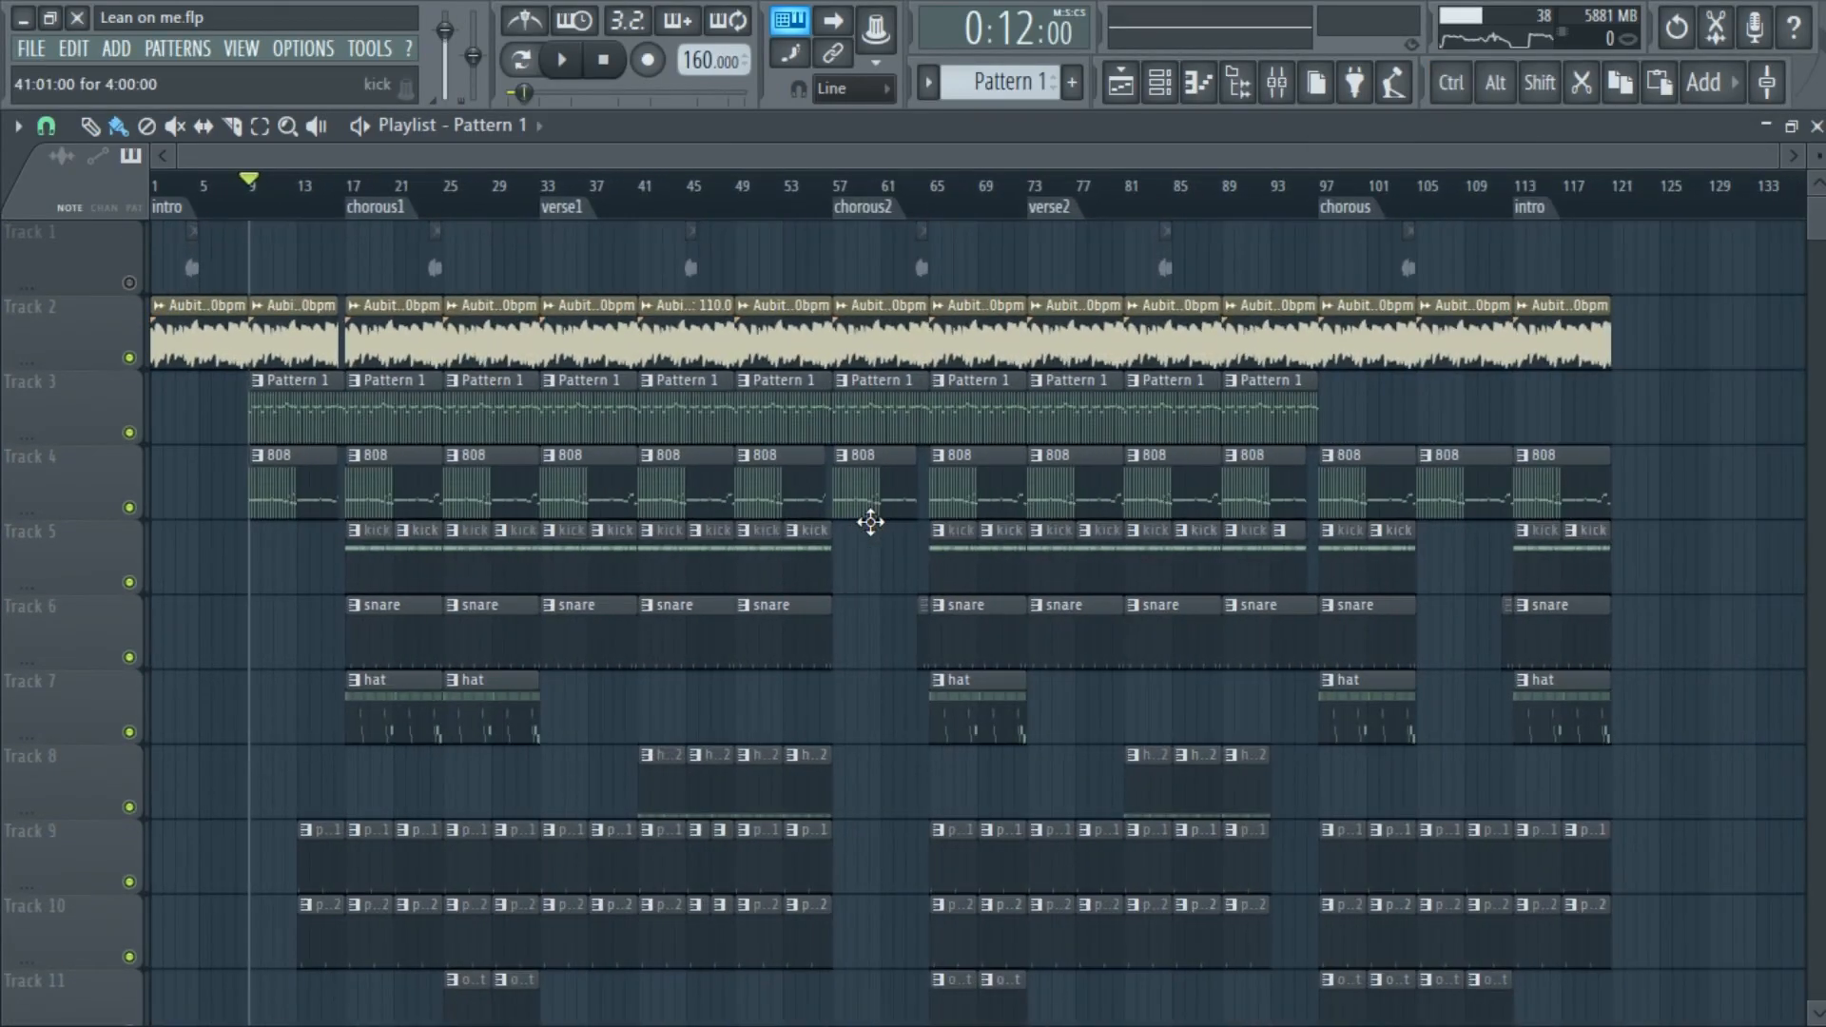
click(960, 142)
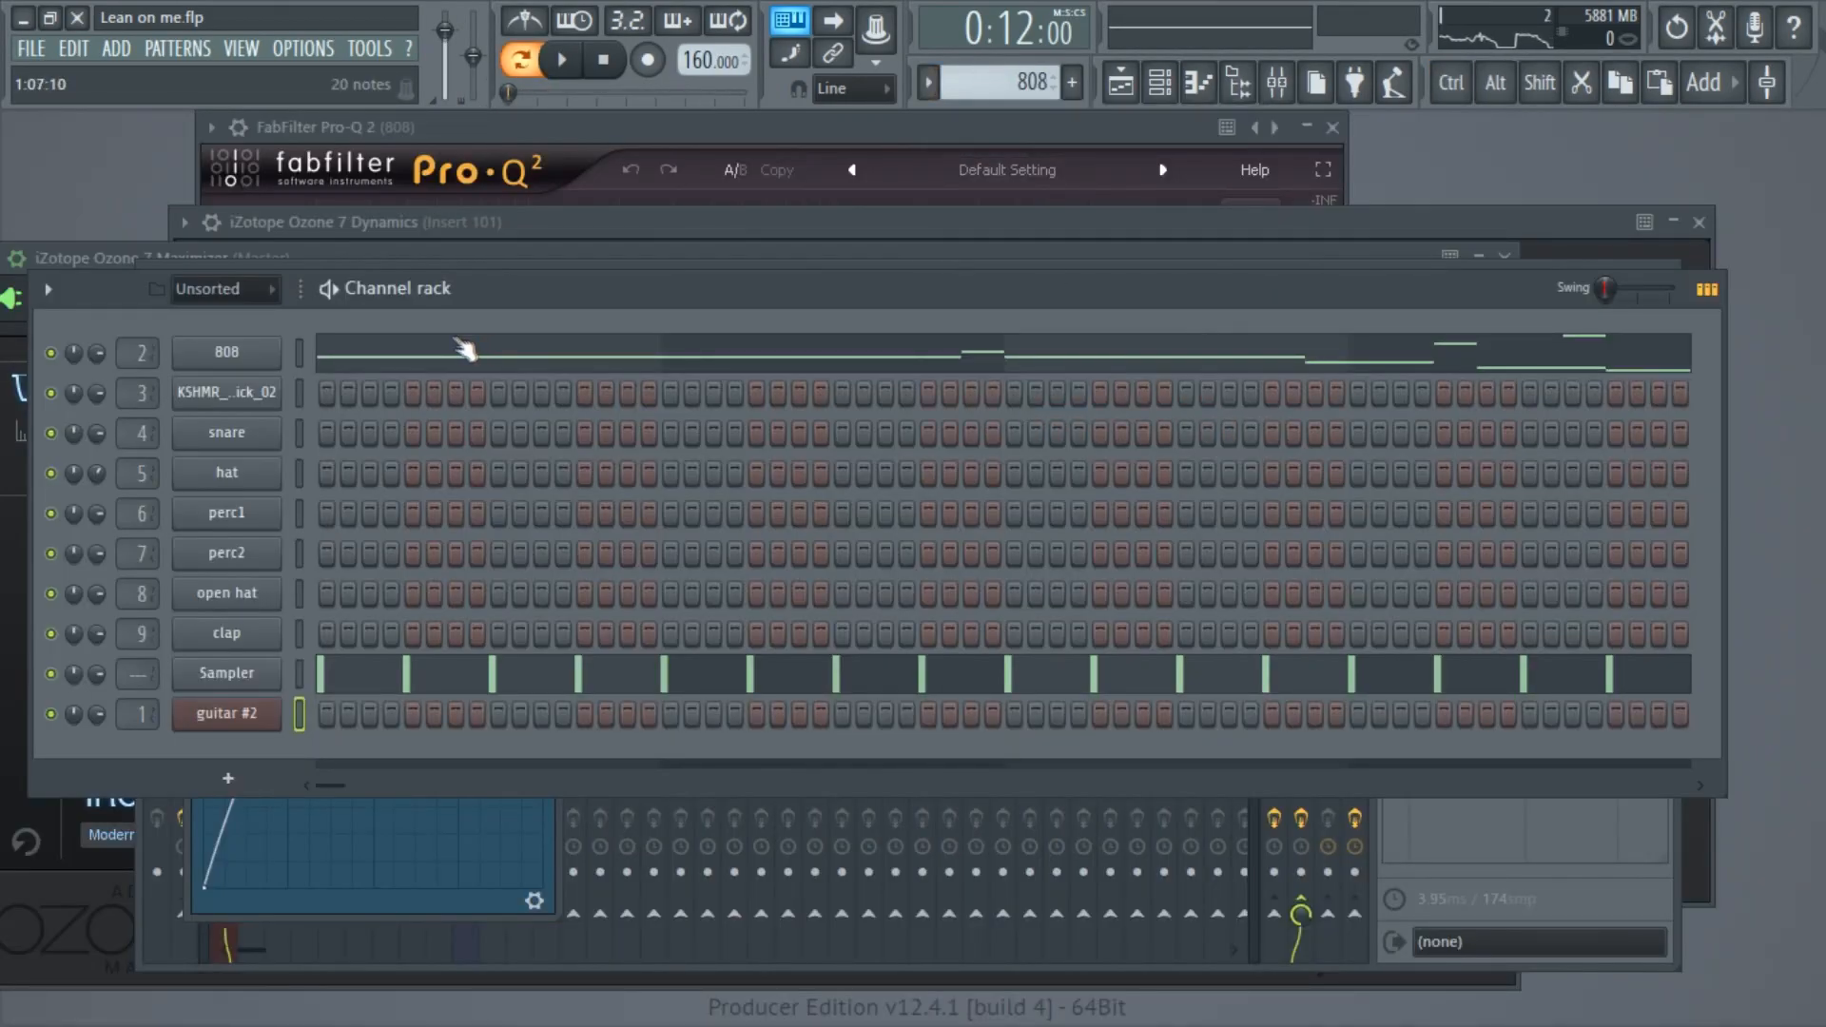
click(442, 356)
key(space)
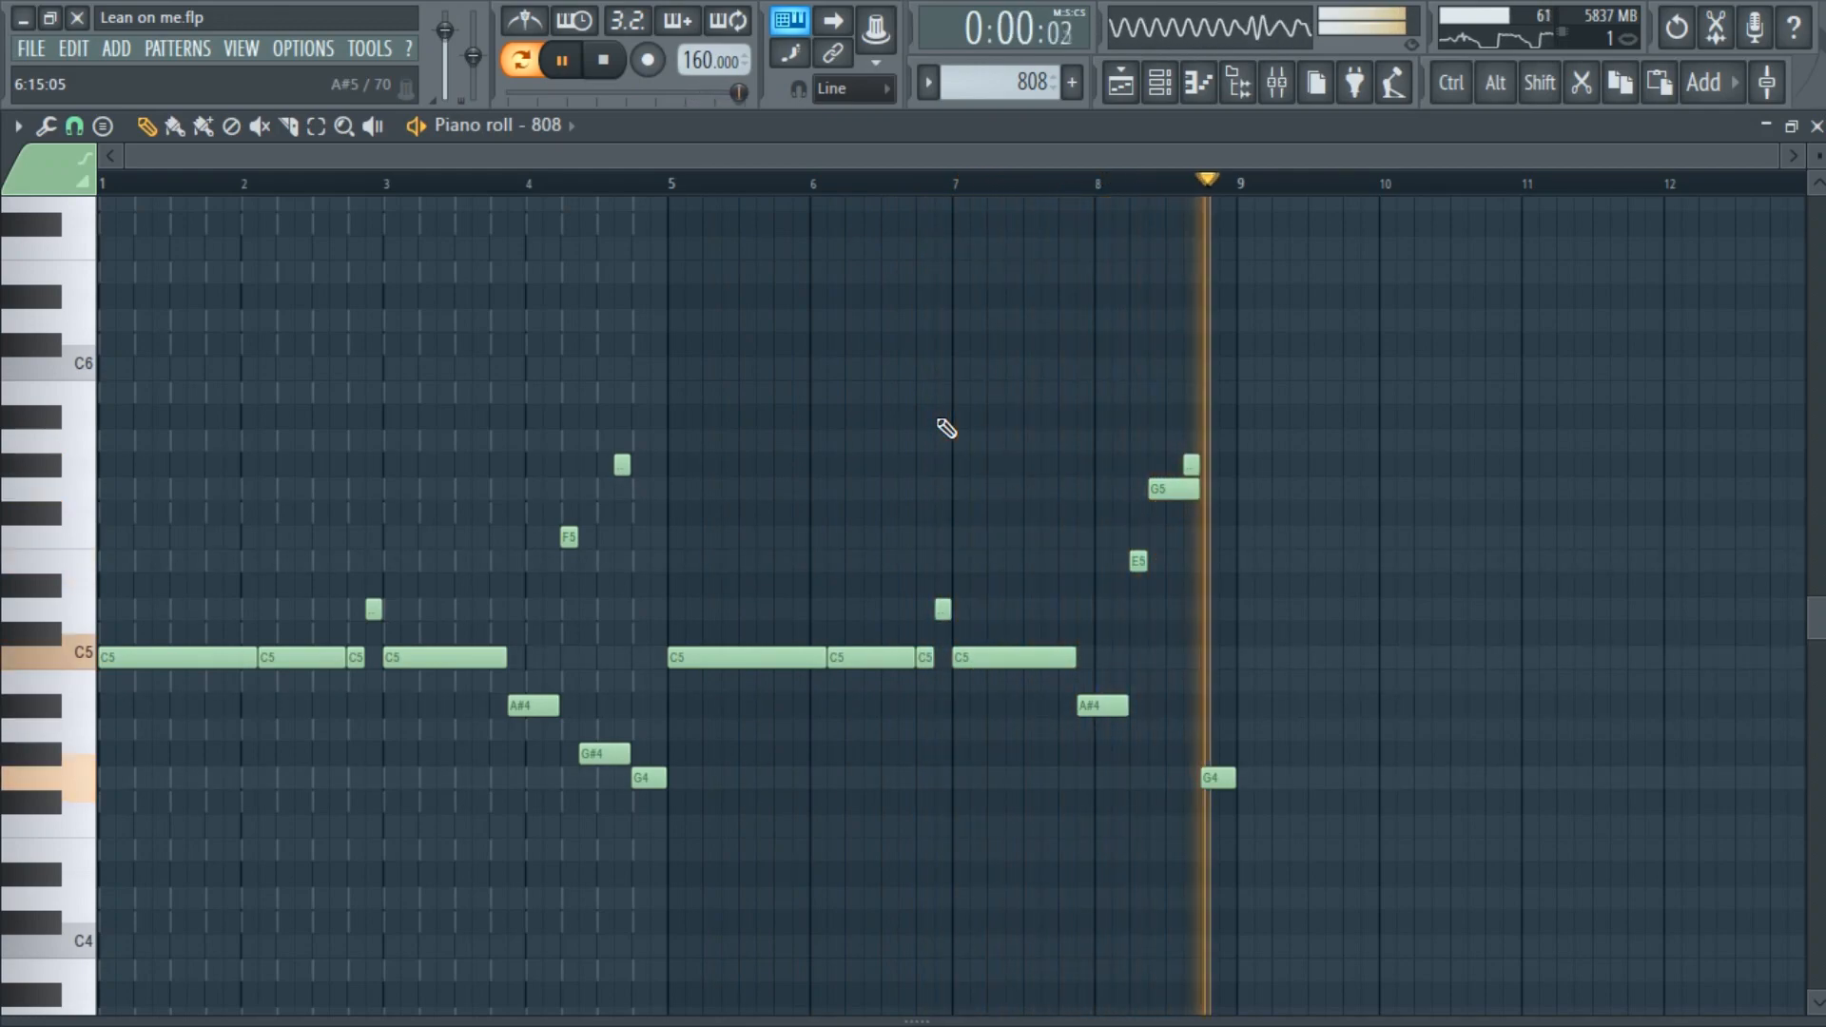
key(space)
click(1817, 125)
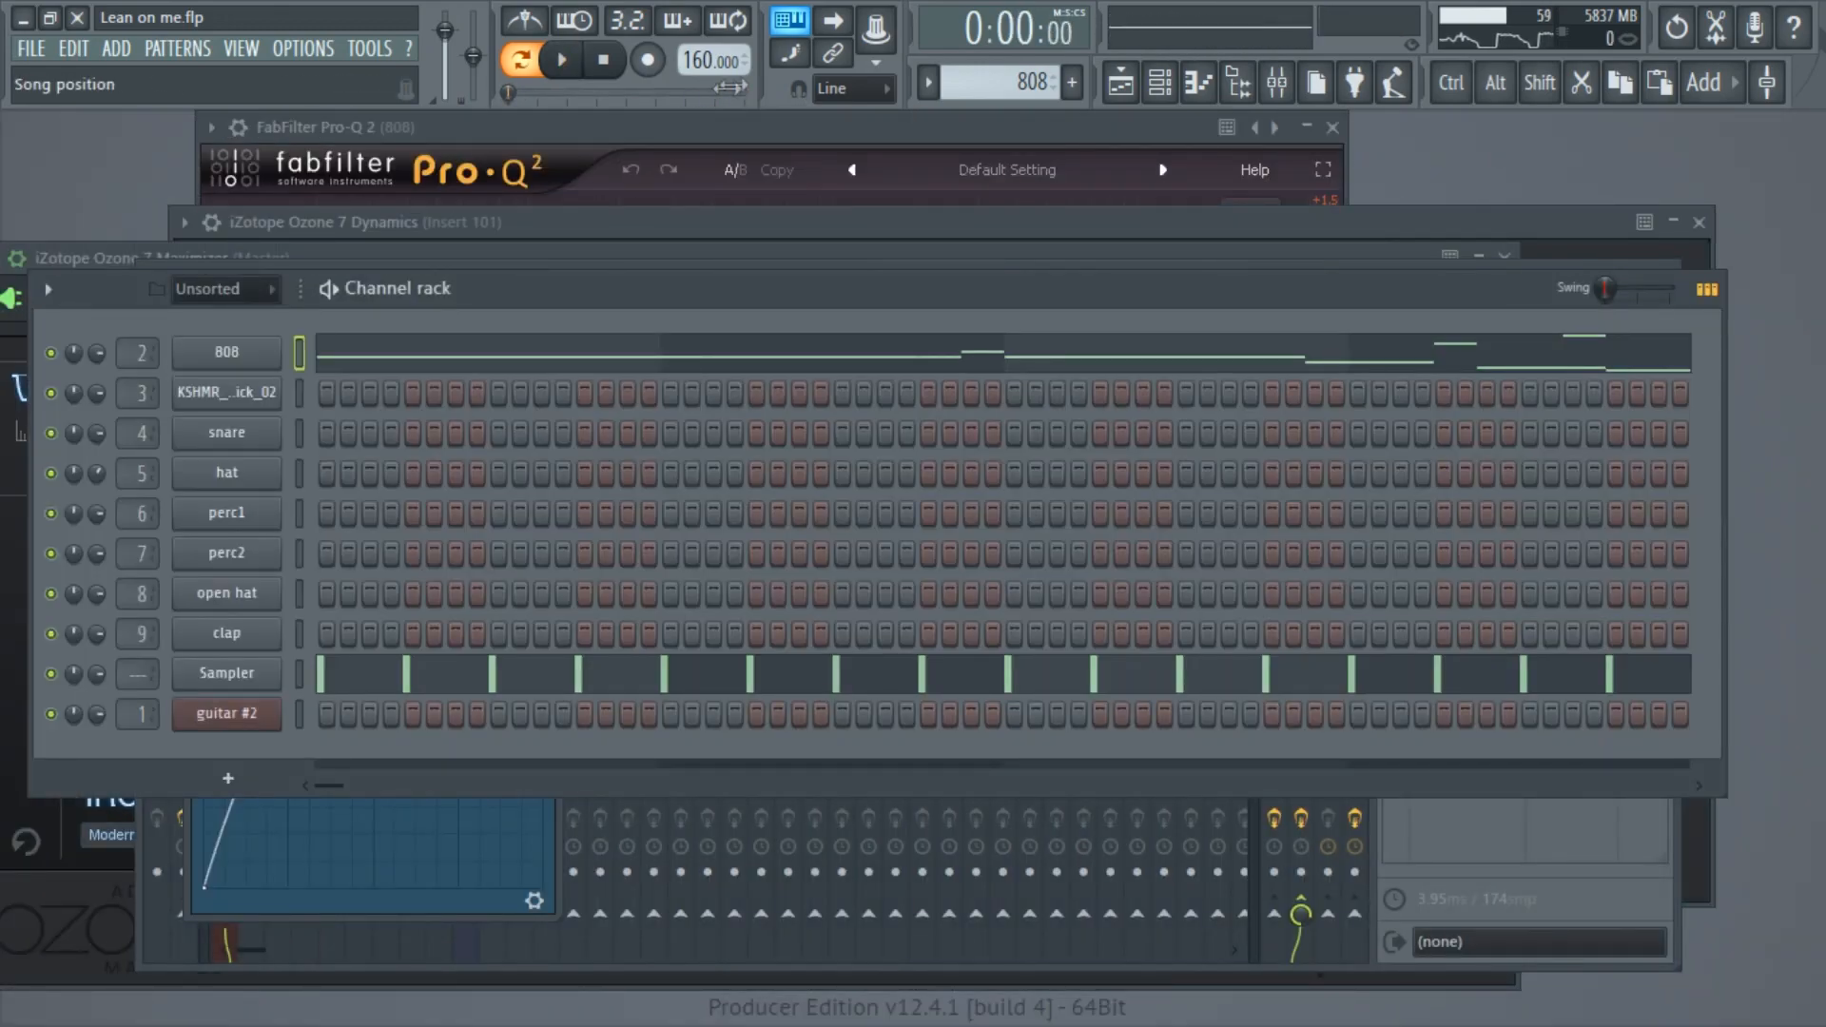
Select the kick pattern, listen to its notes in the piano roll, then close the piano roll and stop playback
click(937, 87)
click(951, 150)
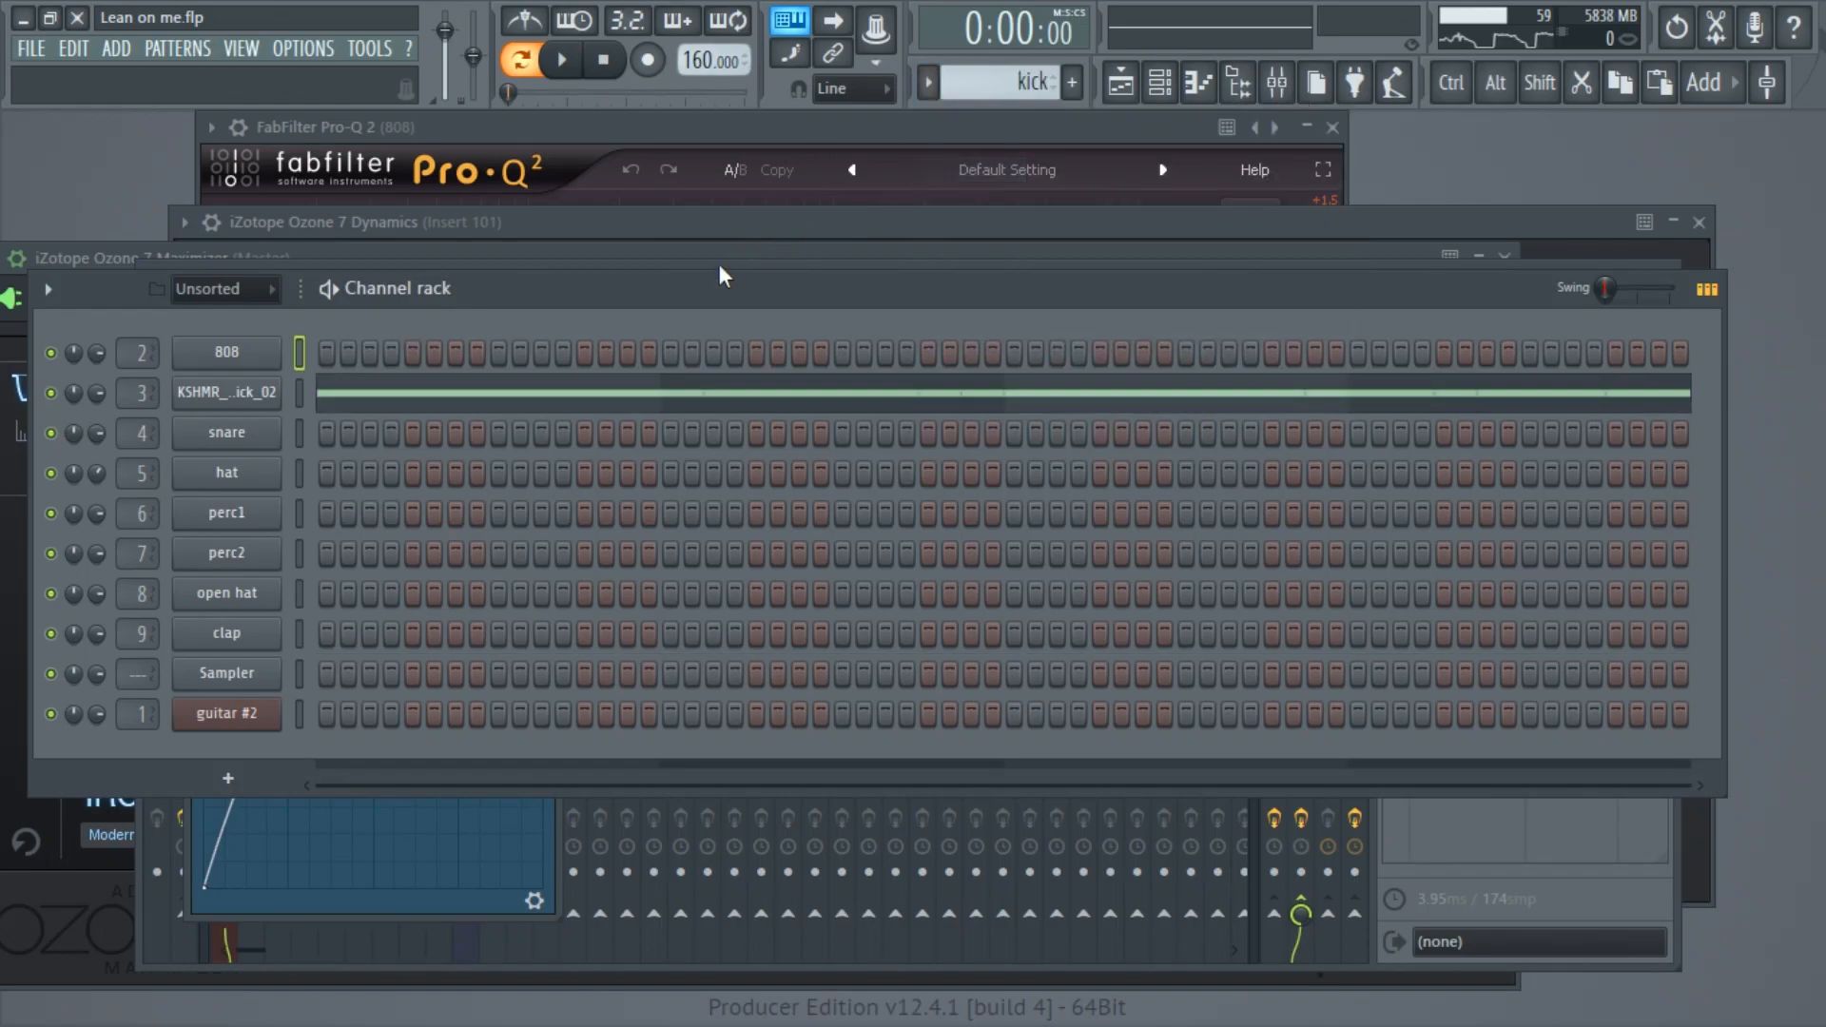
click(570, 394)
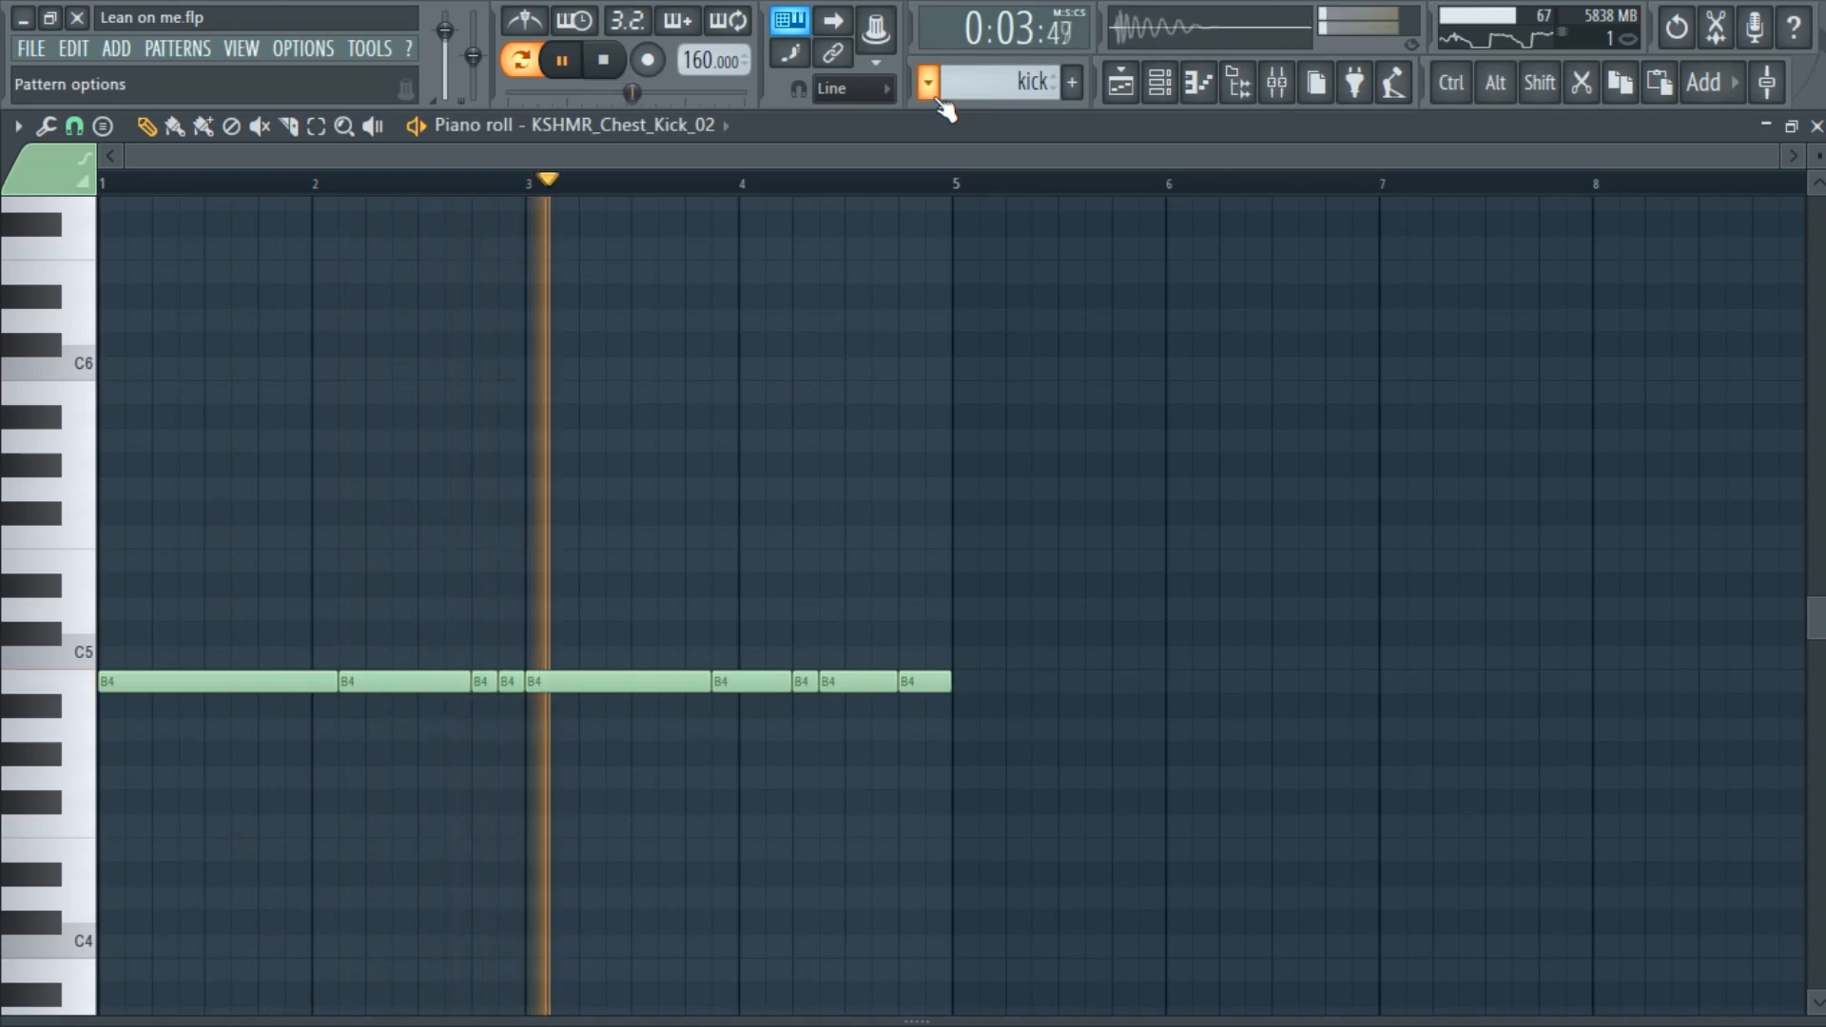
click(1816, 127)
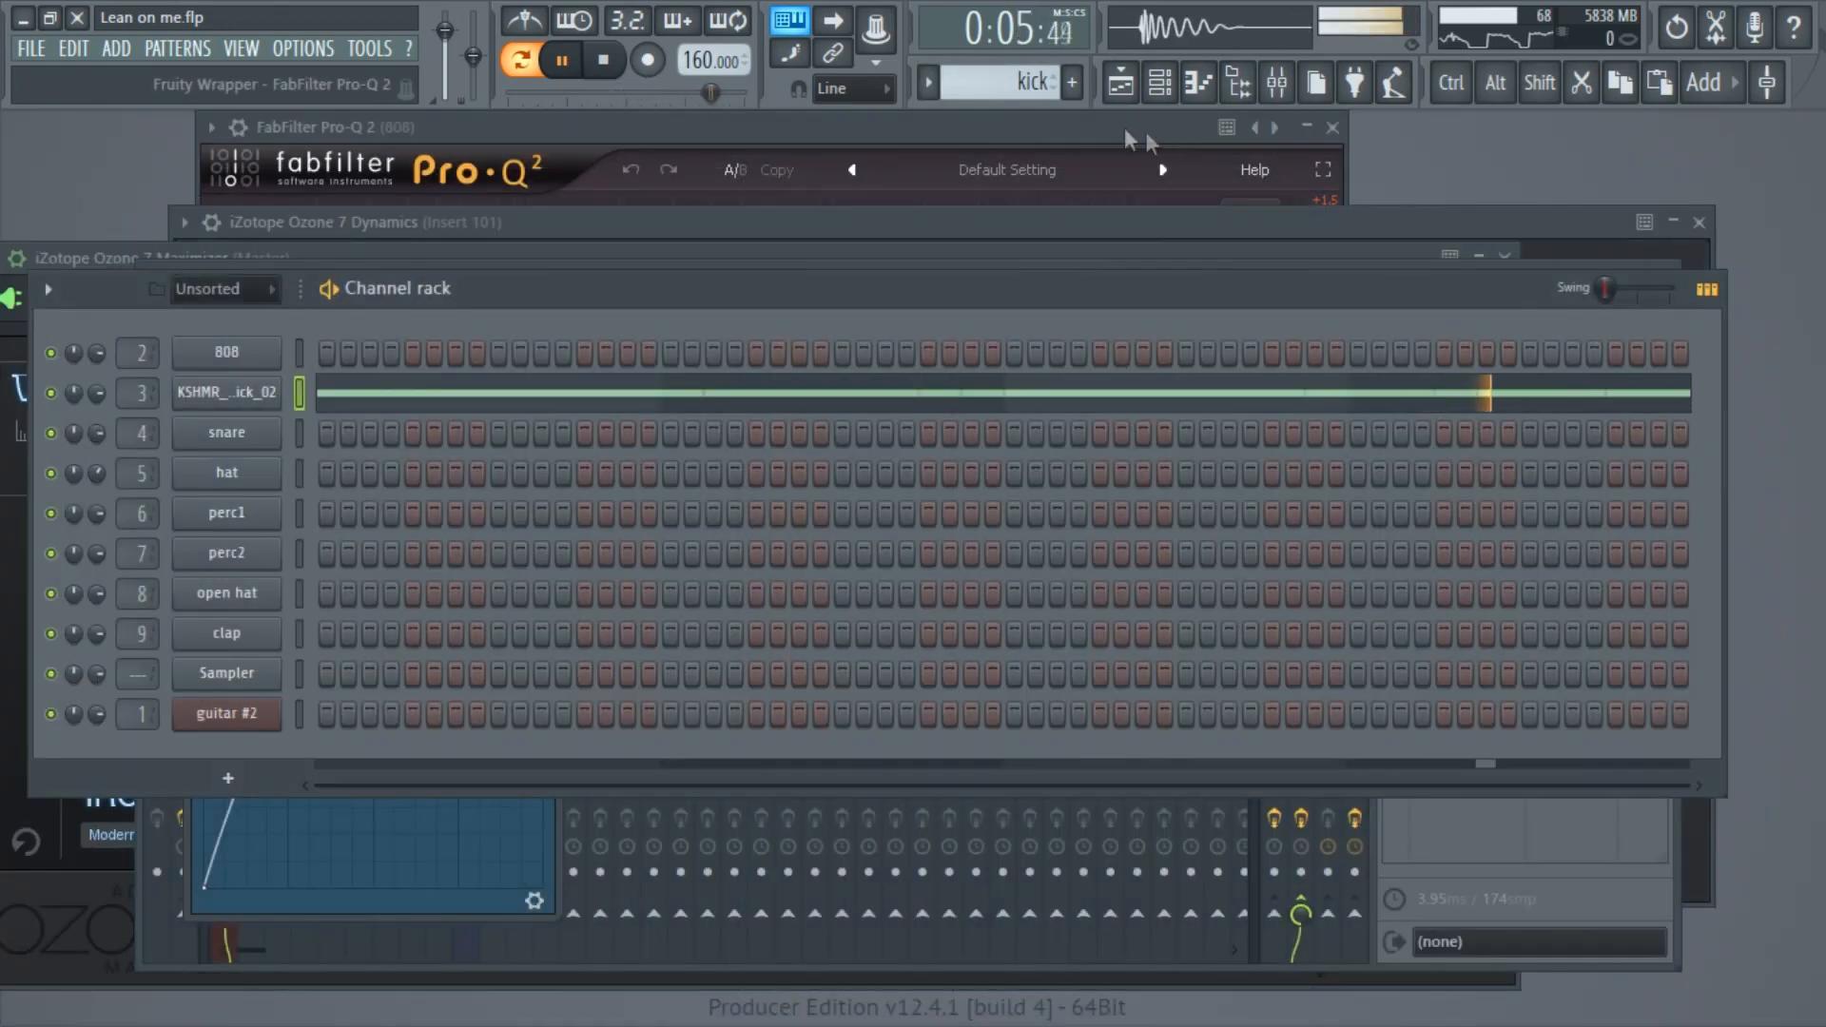
key(space)
Select the snare pattern, listen to it in the channel rack and stop playback
click(929, 83)
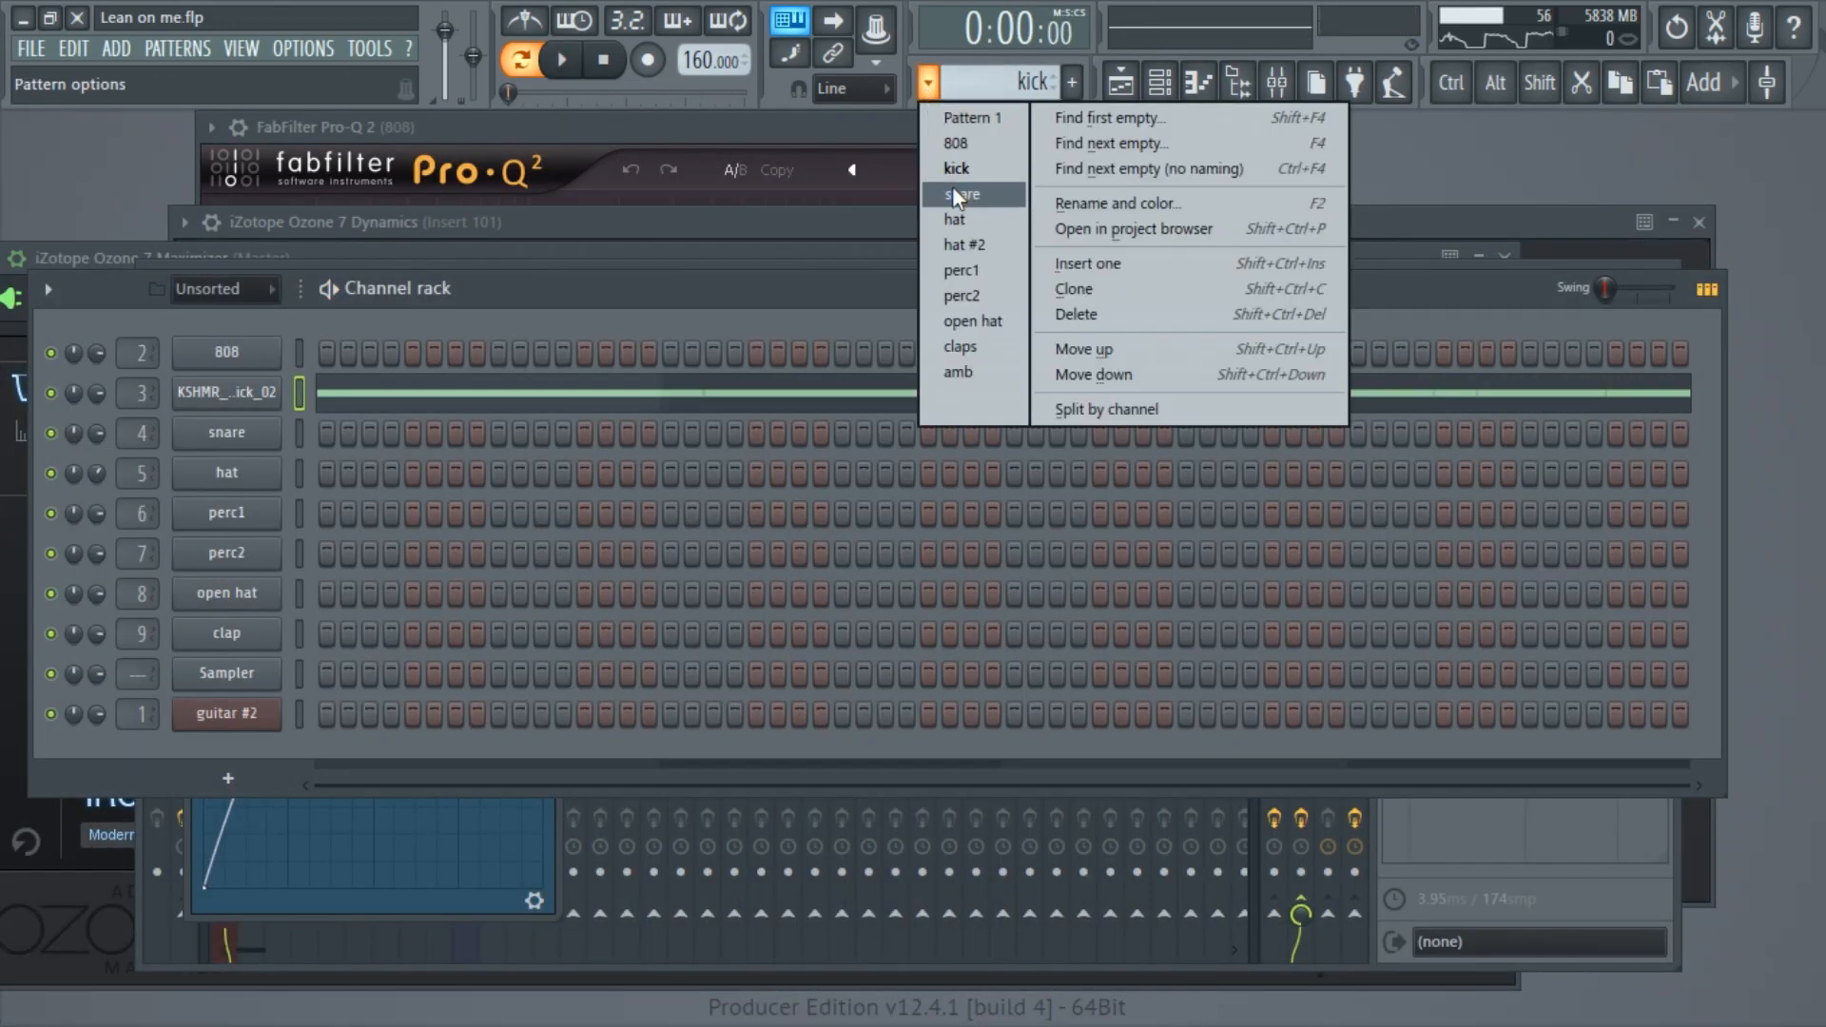
click(954, 196)
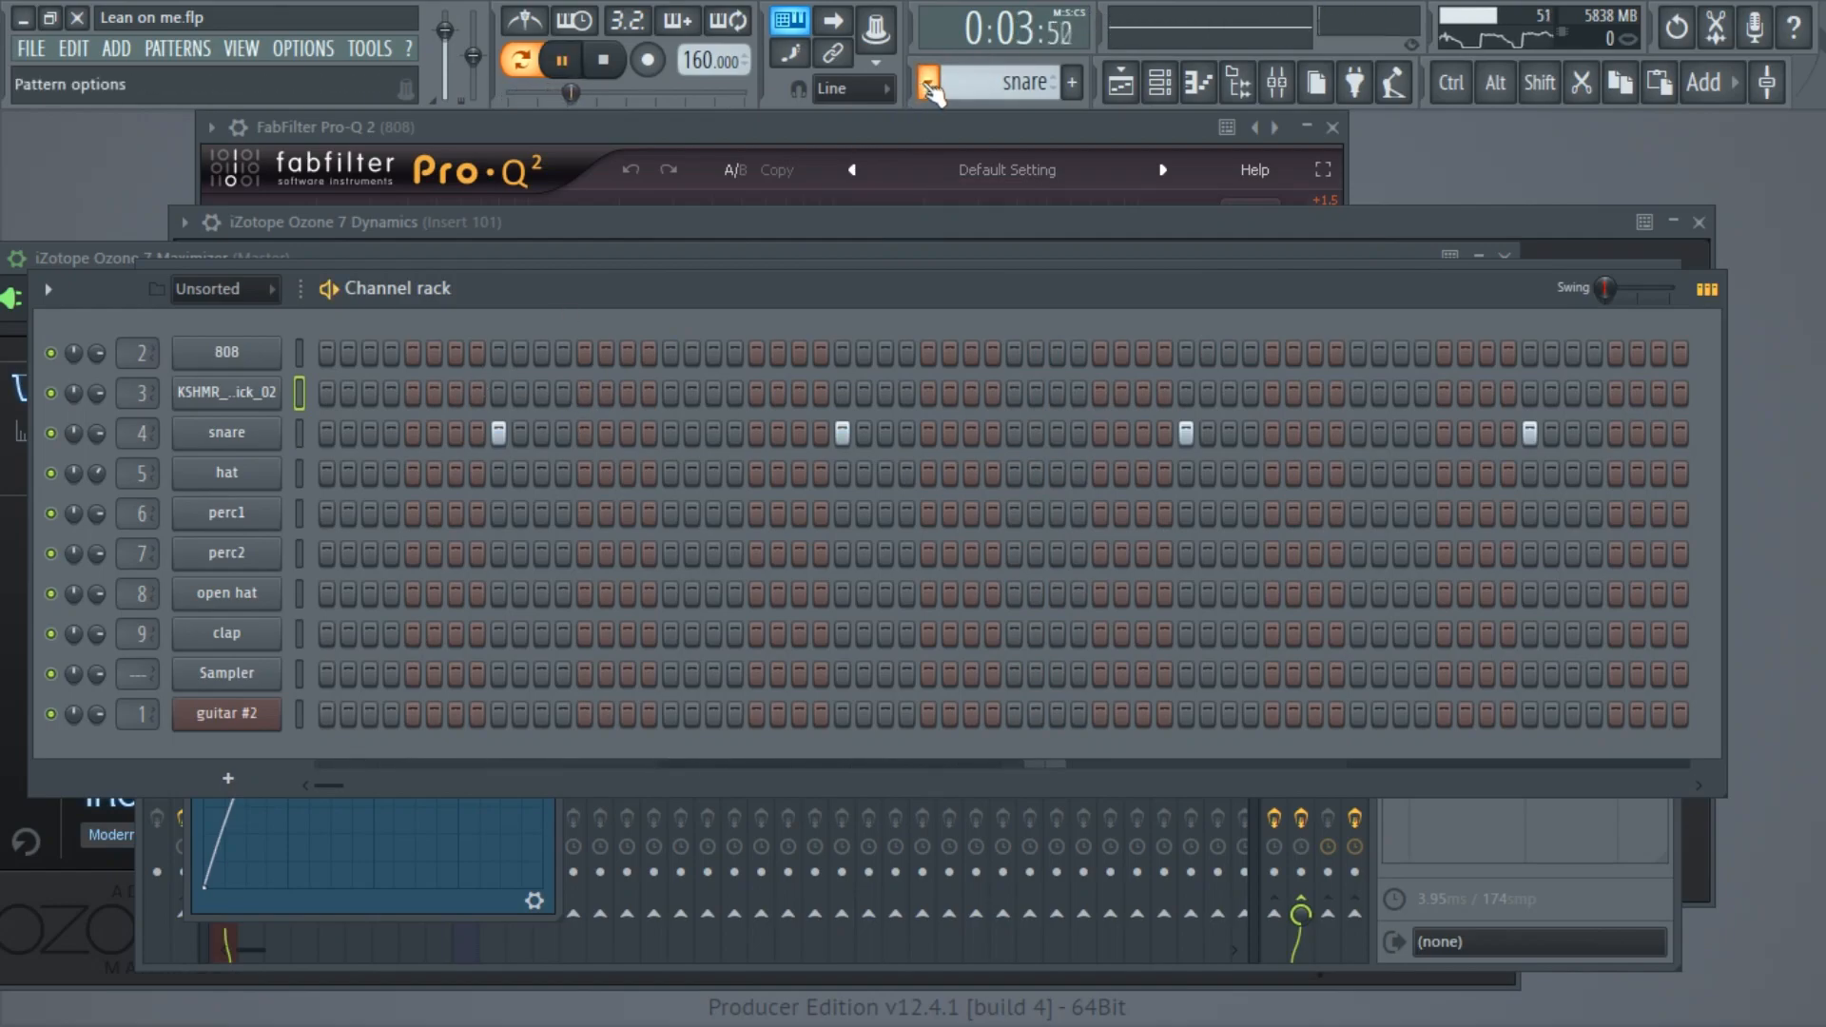
key(space)
Select the hat pattern, listen to its notes and rolls in the piano roll, and close the piano roll
click(931, 87)
click(956, 219)
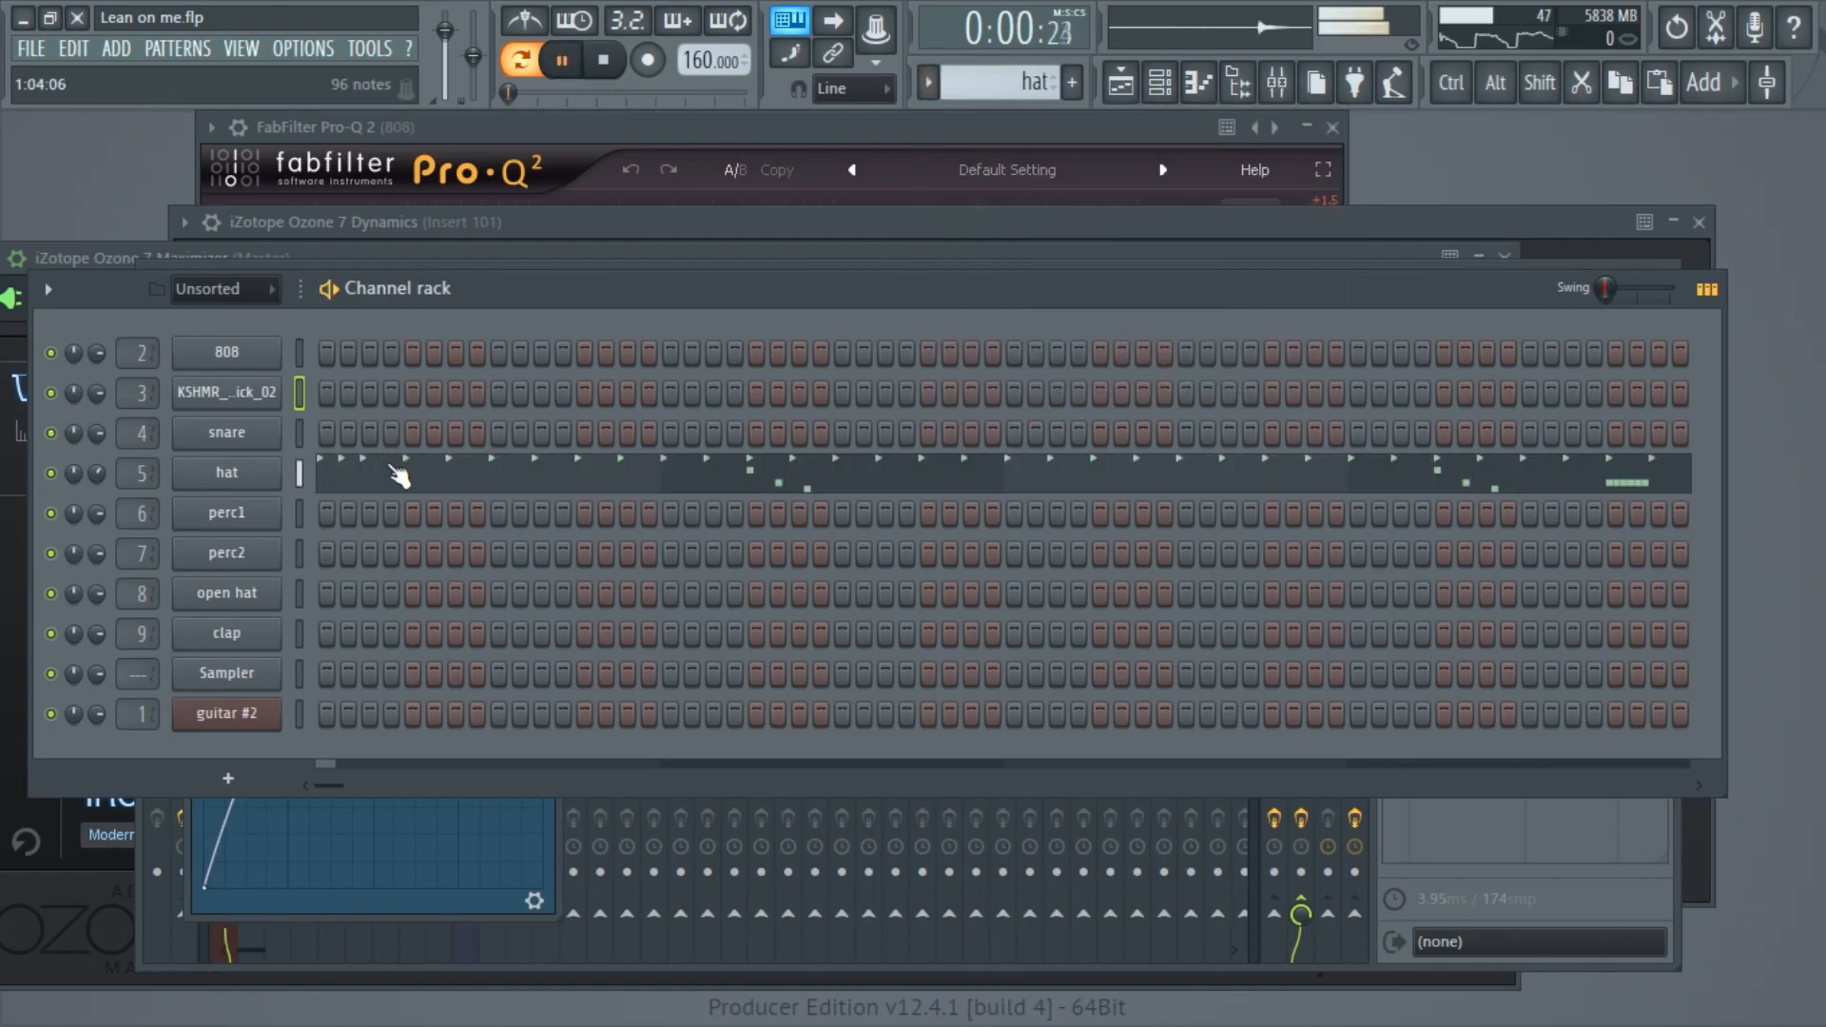
click(405, 485)
scroll(535, 432, down, 2)
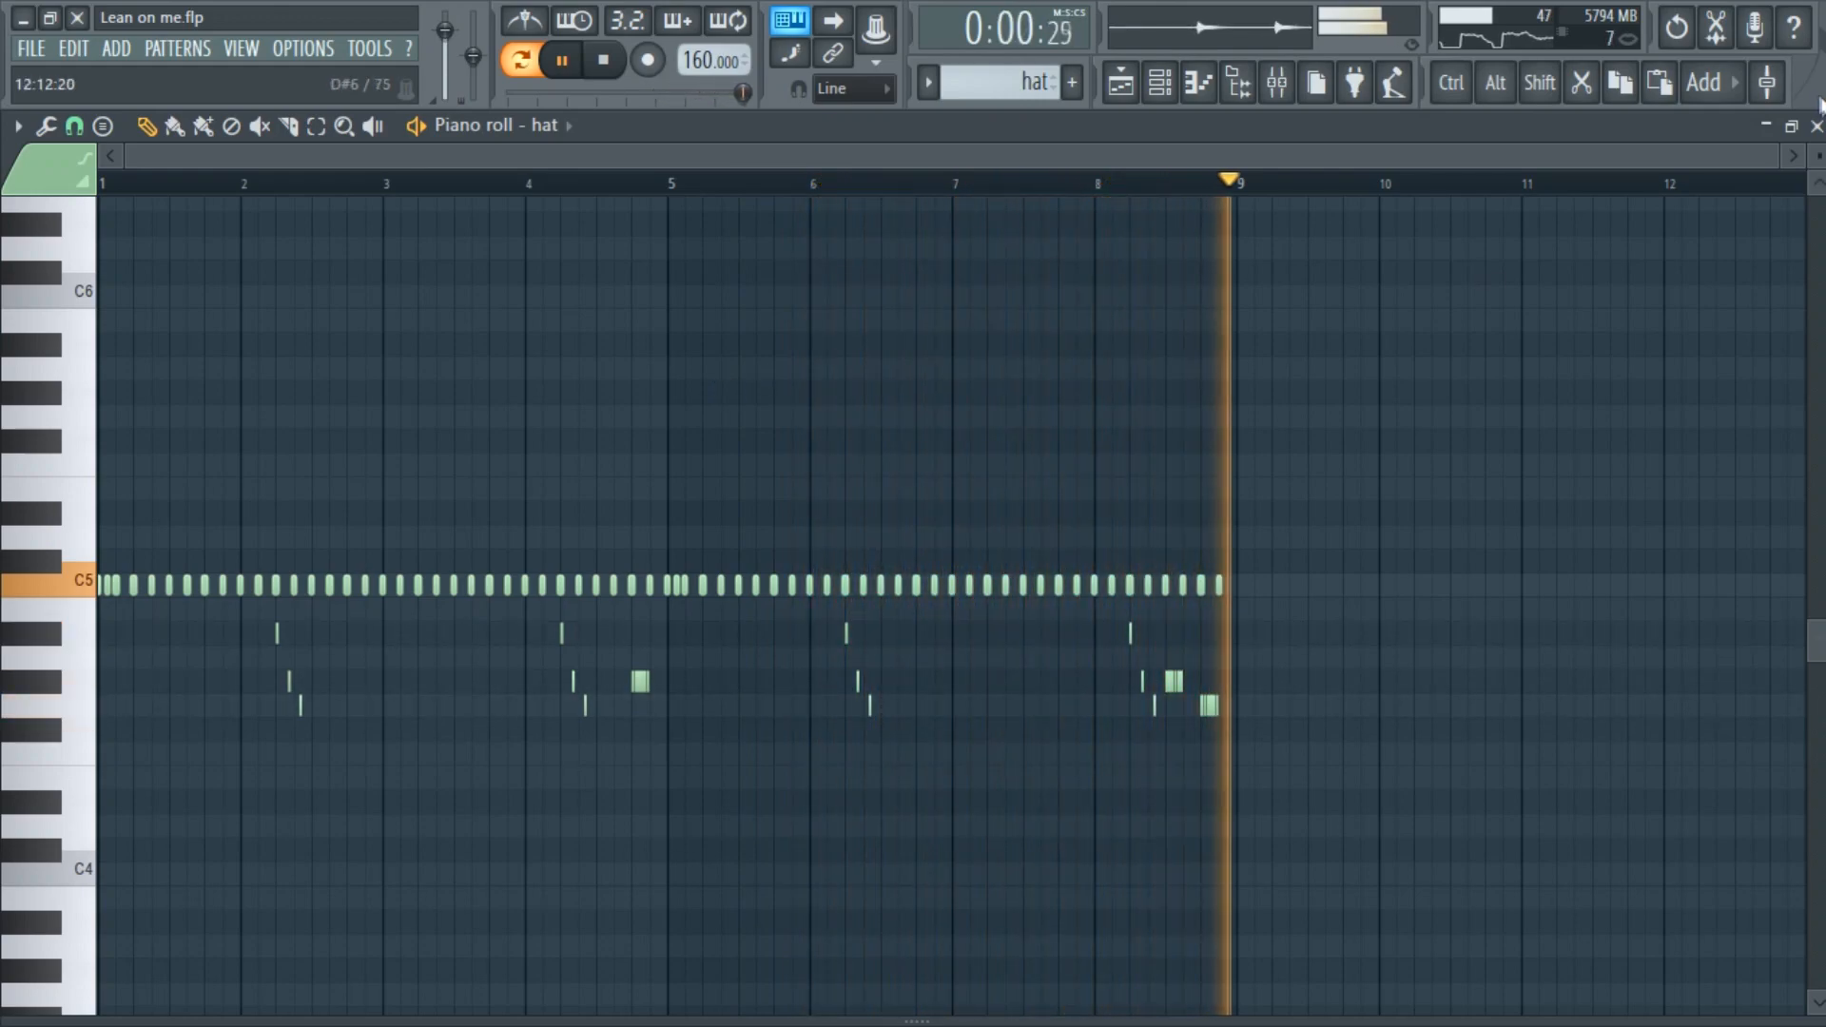
key(space)
click(1817, 127)
Select the hat #2 pattern, inspect the hat channel's notes in the piano roll and close it
click(928, 83)
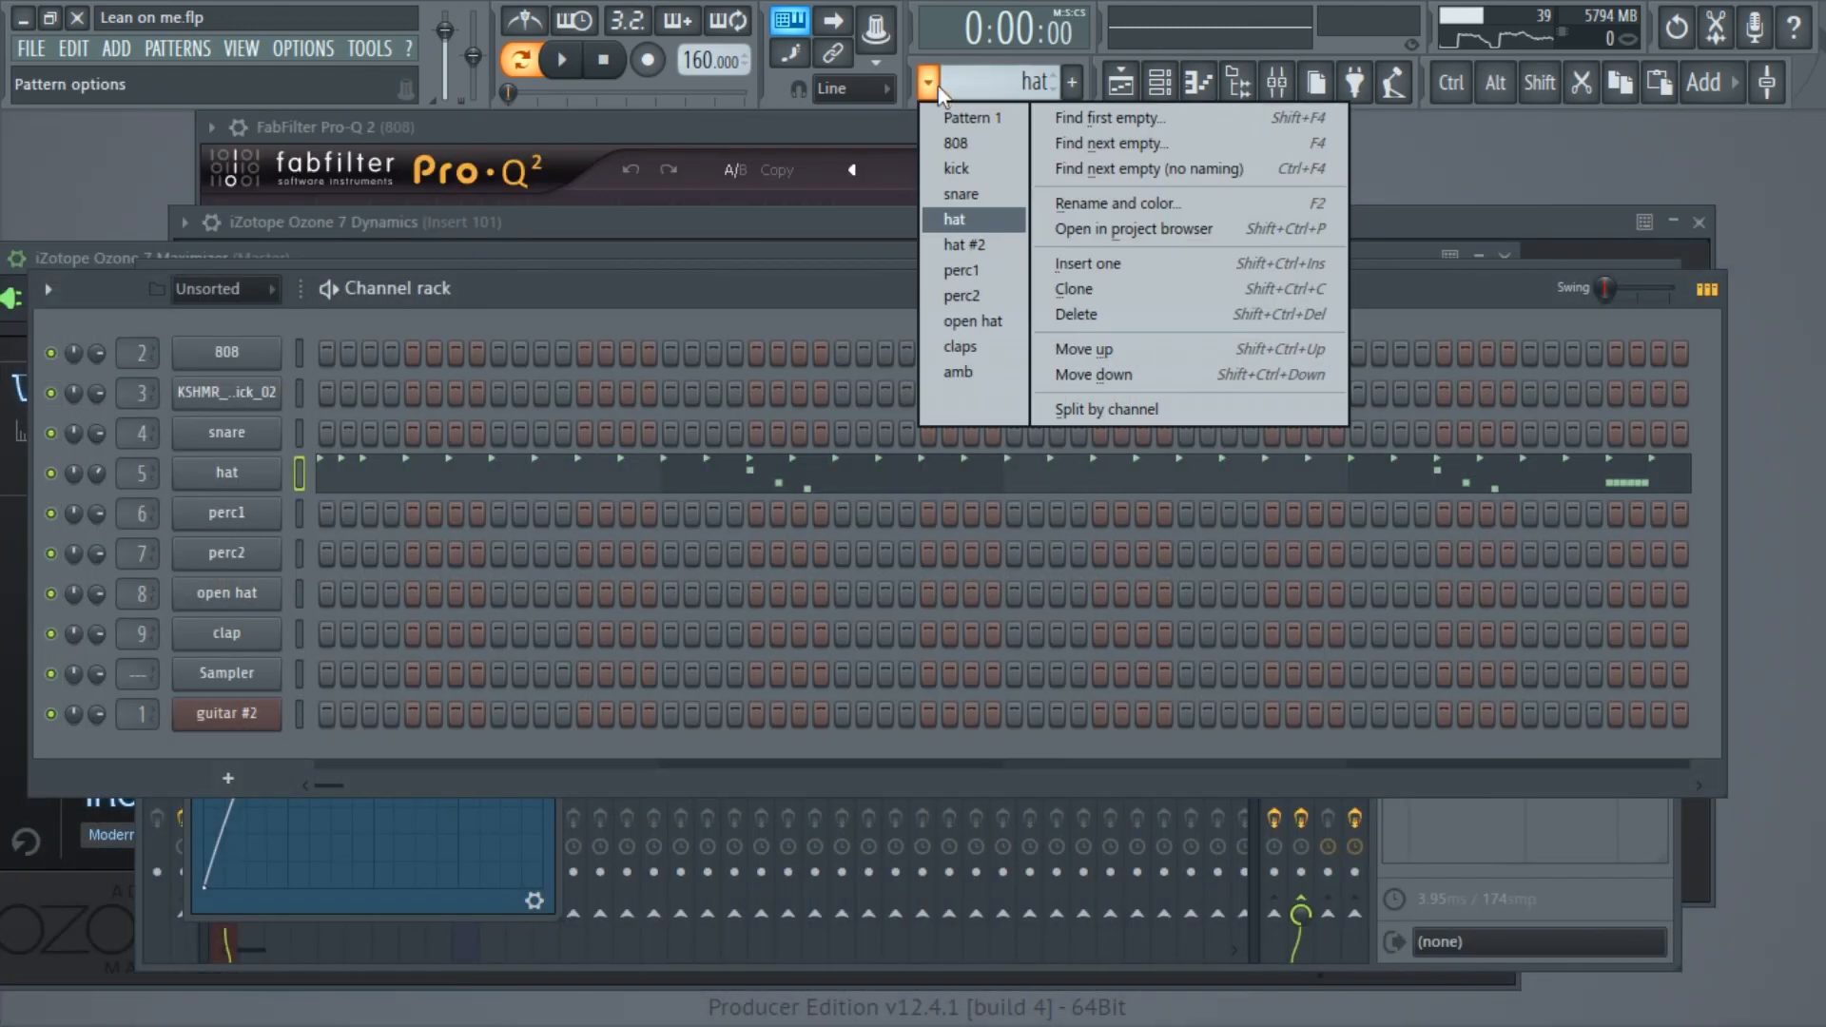
click(970, 246)
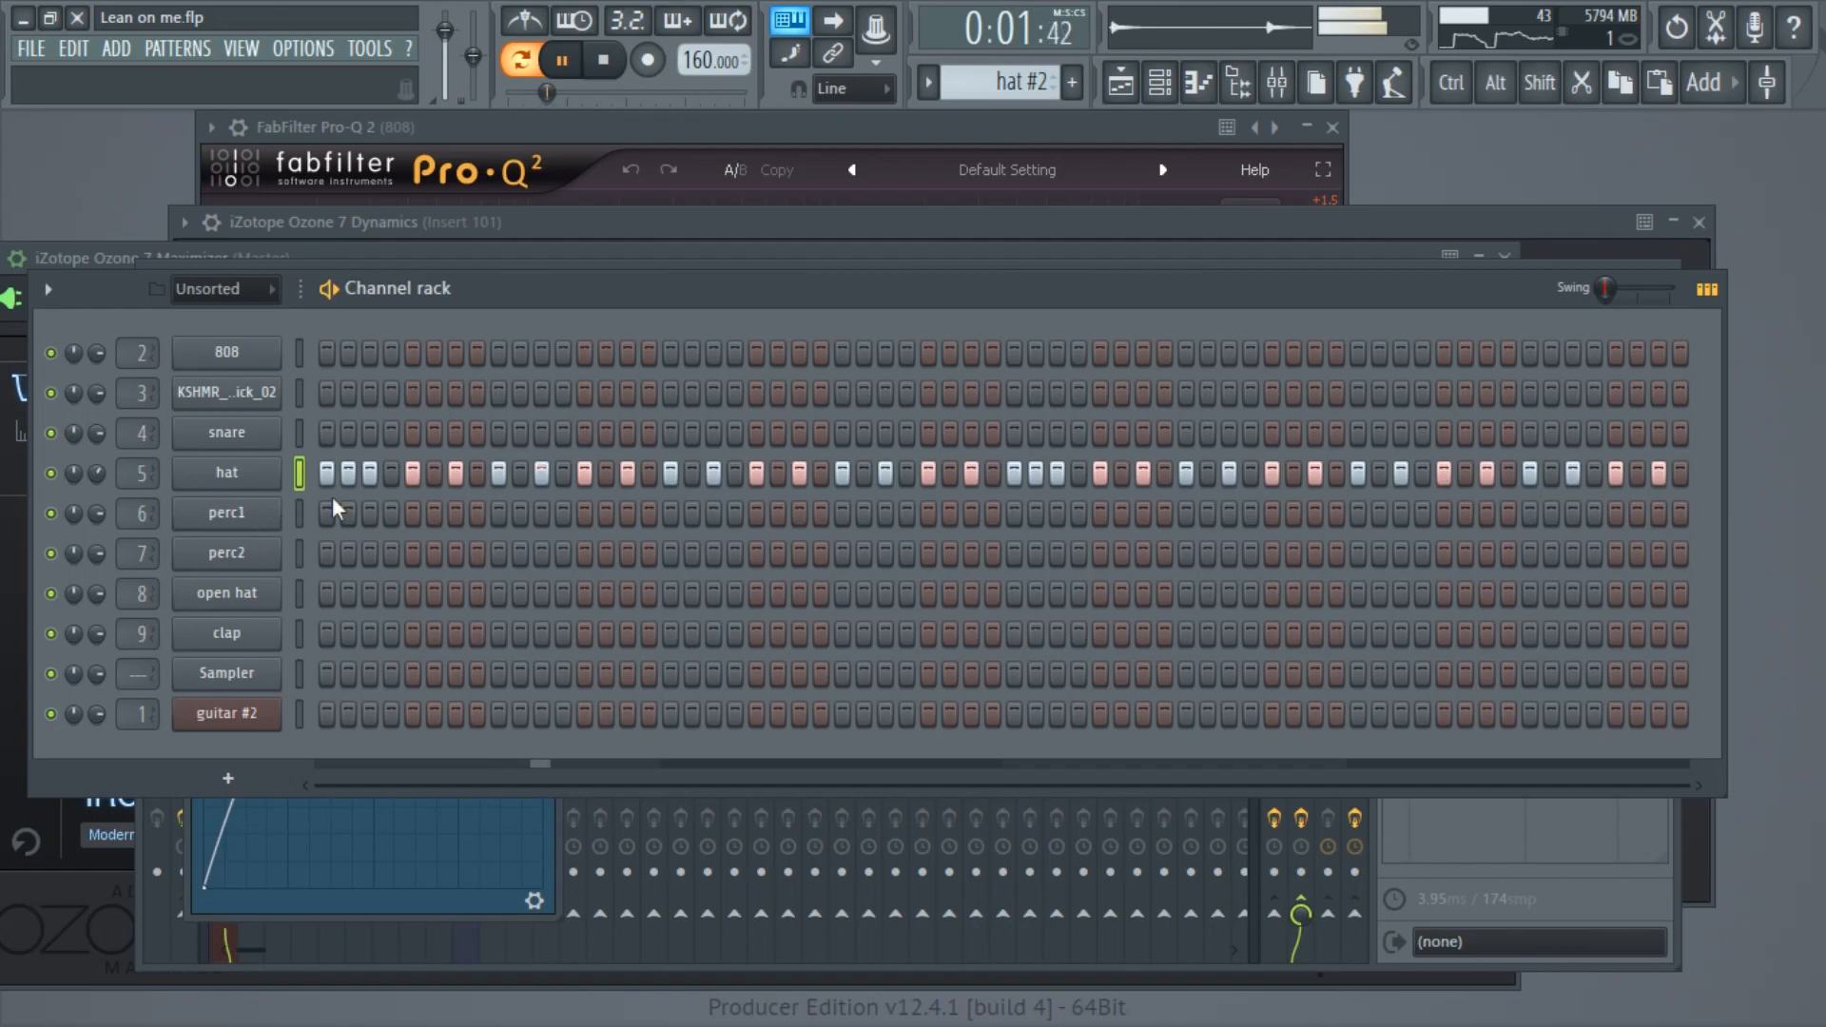
right_click(238, 478)
click(378, 476)
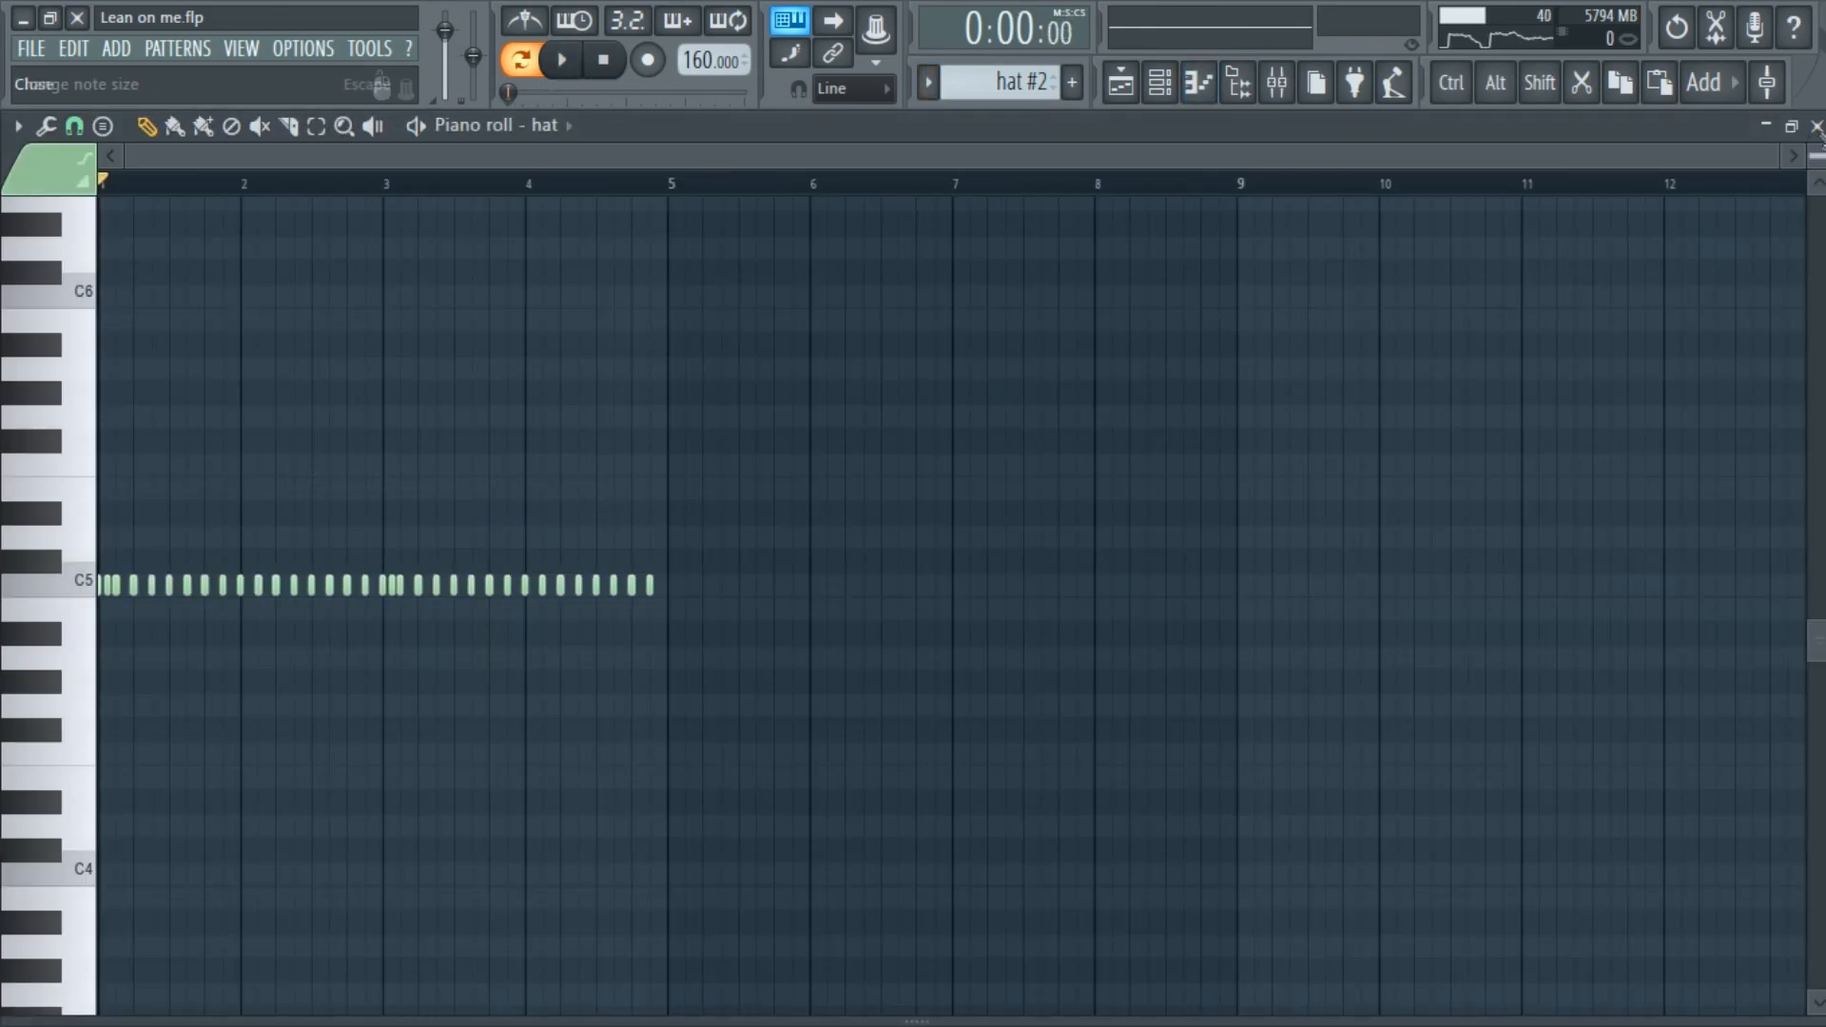
click(1818, 126)
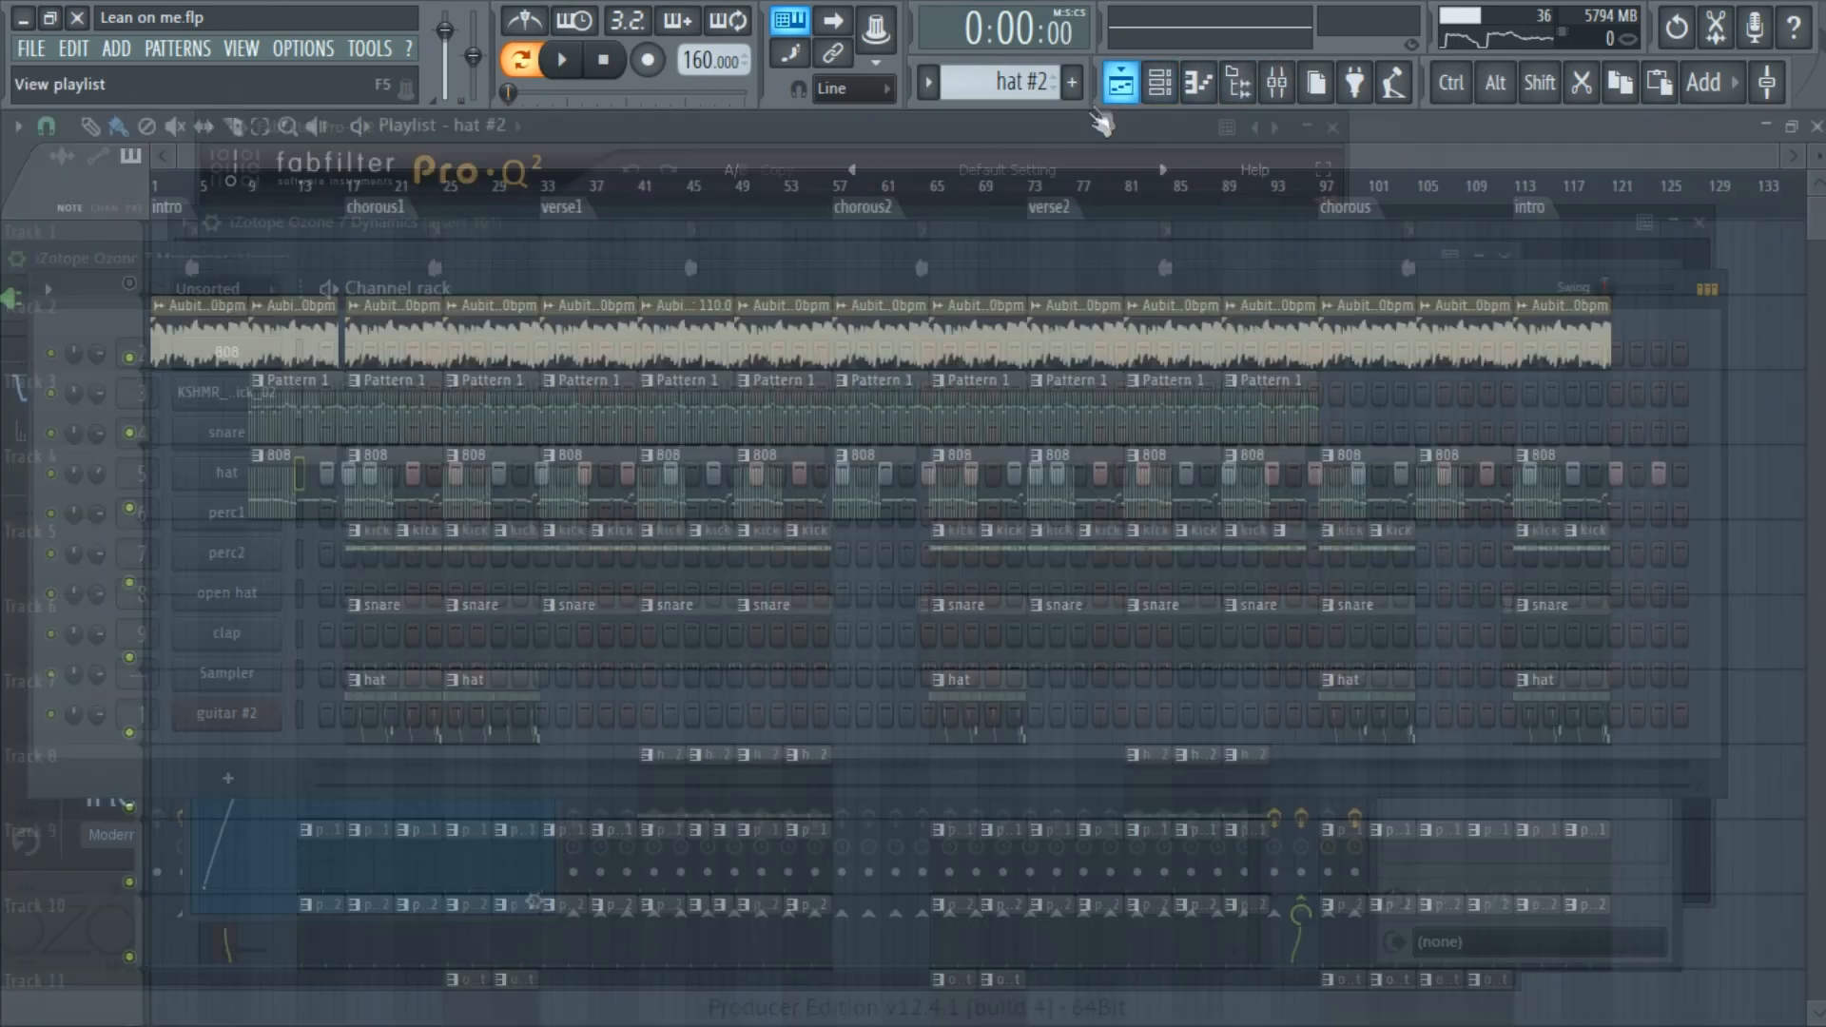
Listen to the perc1 and perc2 patterns one after the other in the channel rack, stopping playback after each
click(928, 82)
click(959, 270)
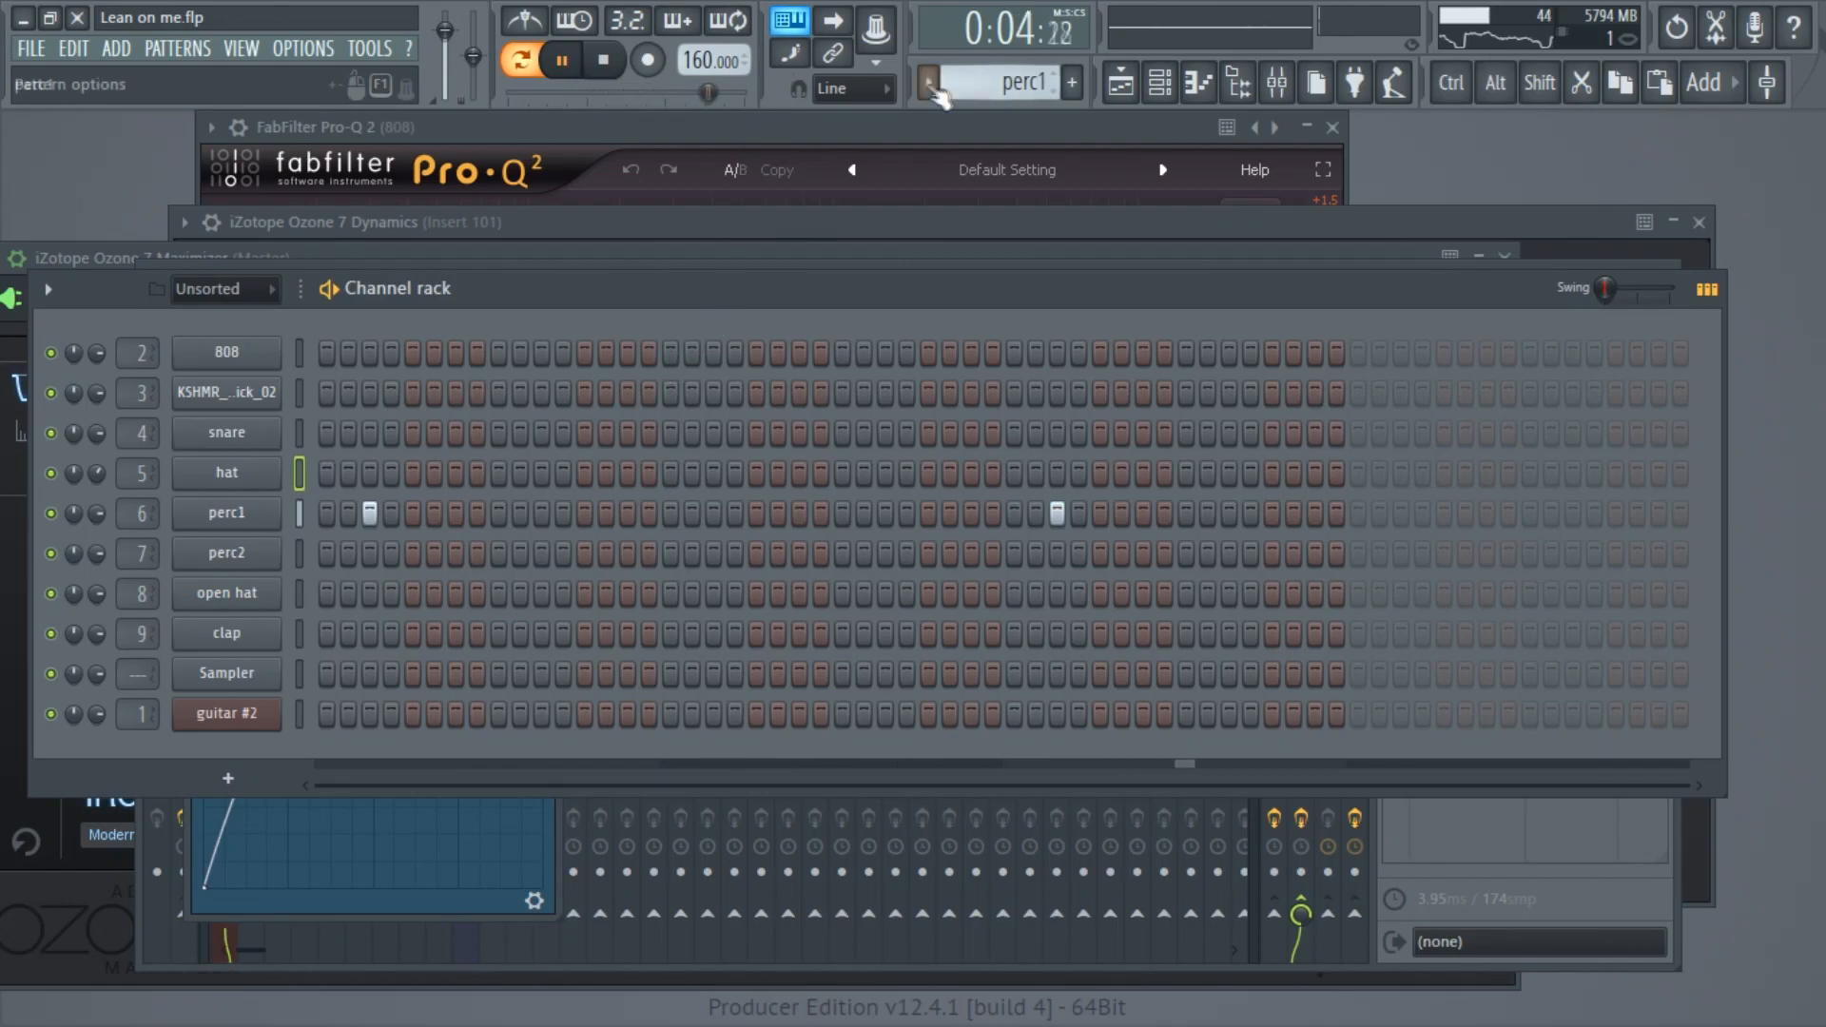
key(space)
click(928, 83)
click(969, 304)
key(space)
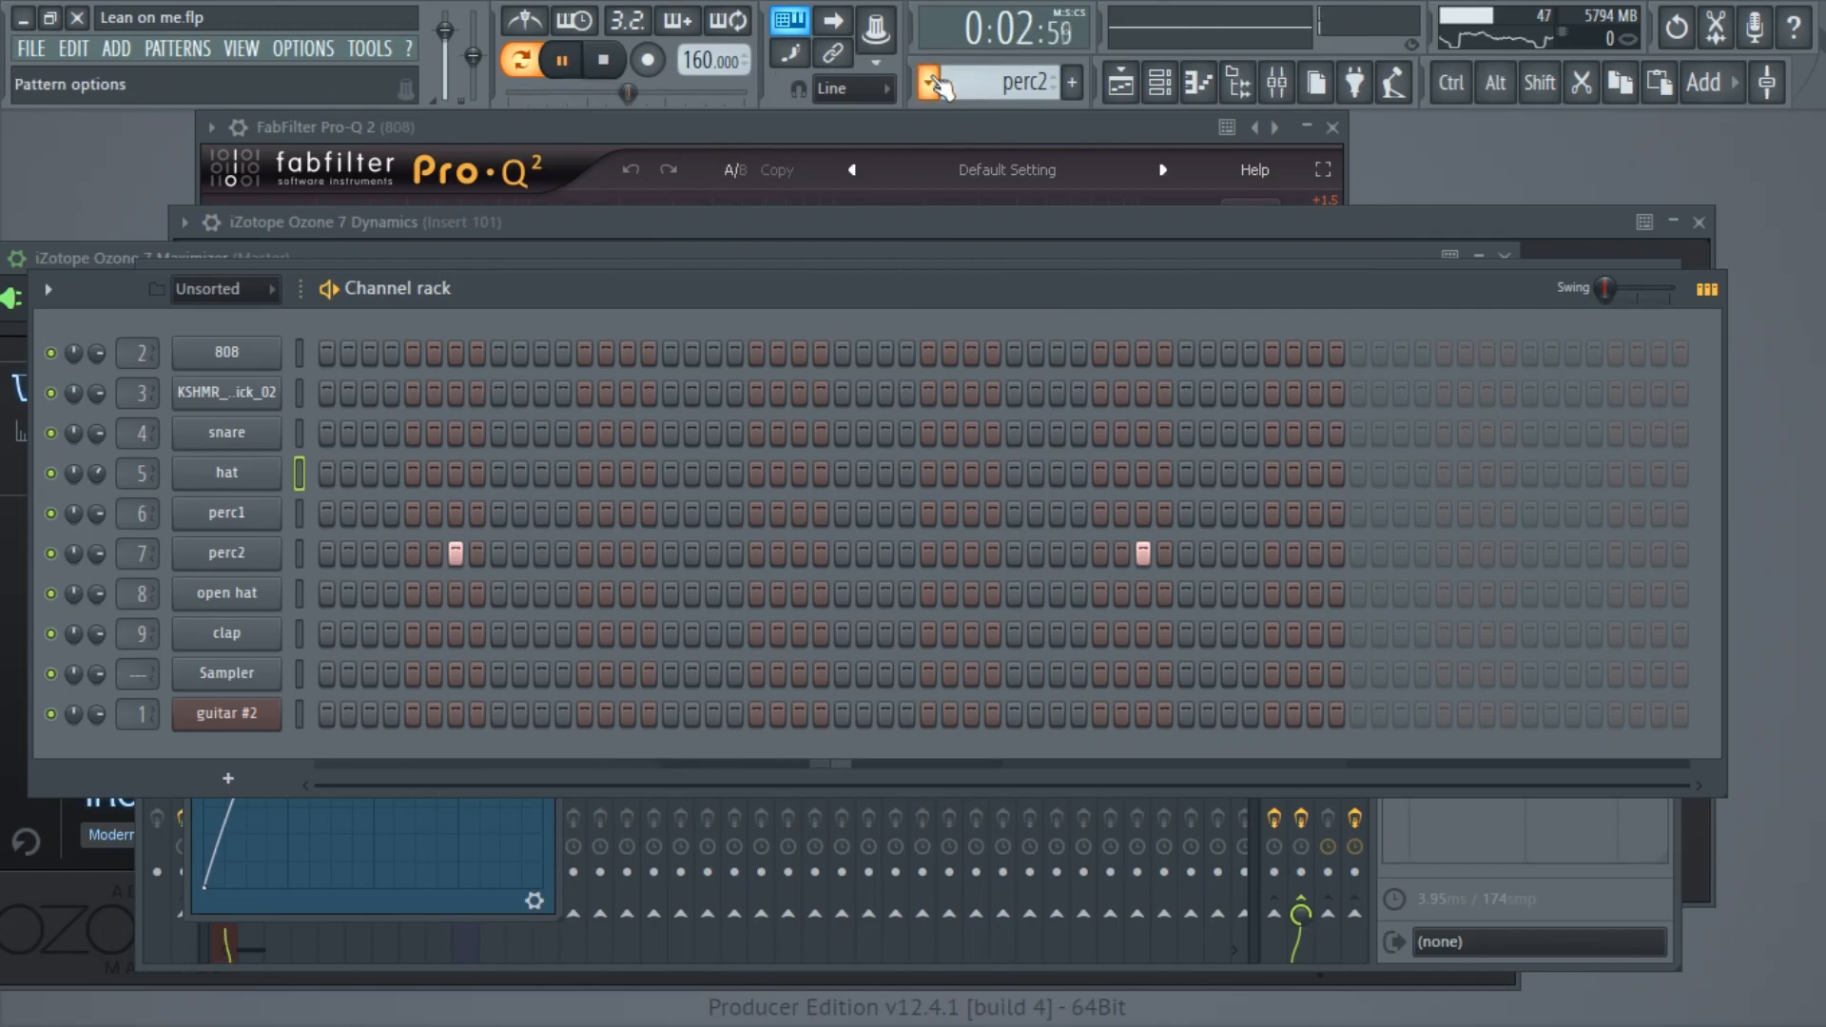
key(space)
Select the open hat pattern, play it in the channel rack and stop playback
click(931, 83)
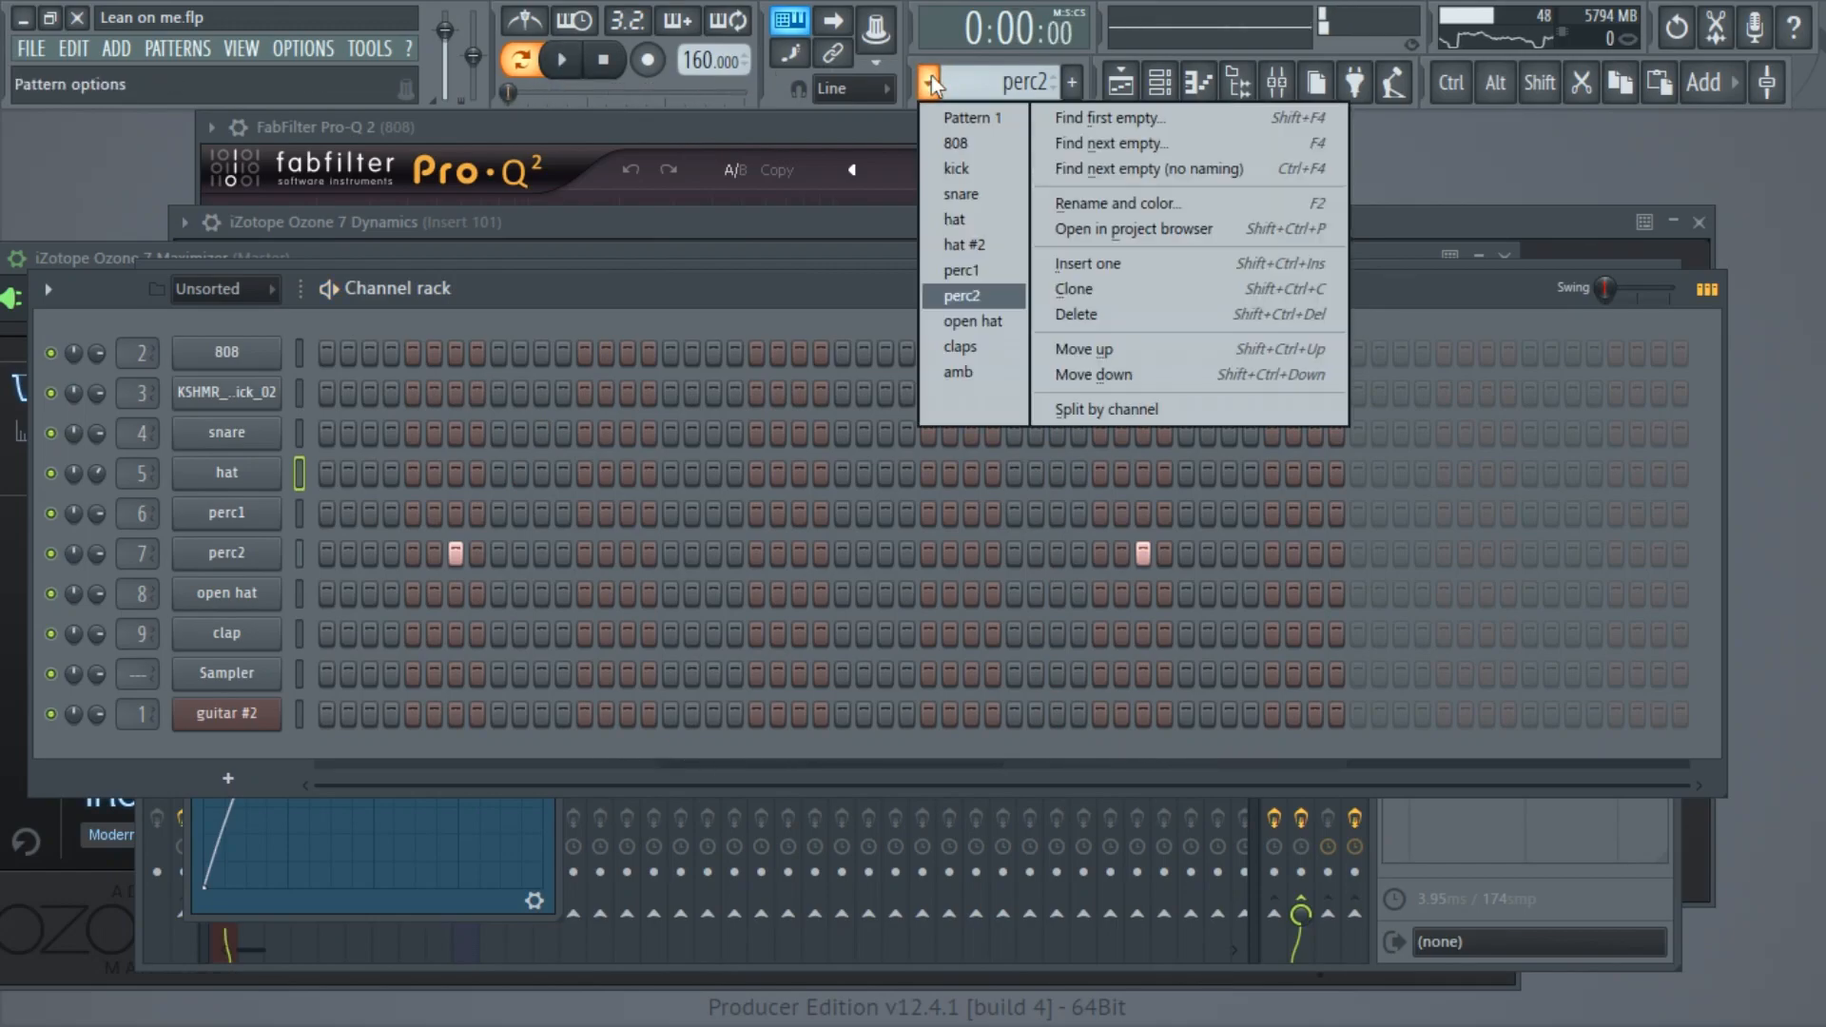
click(968, 325)
key(space)
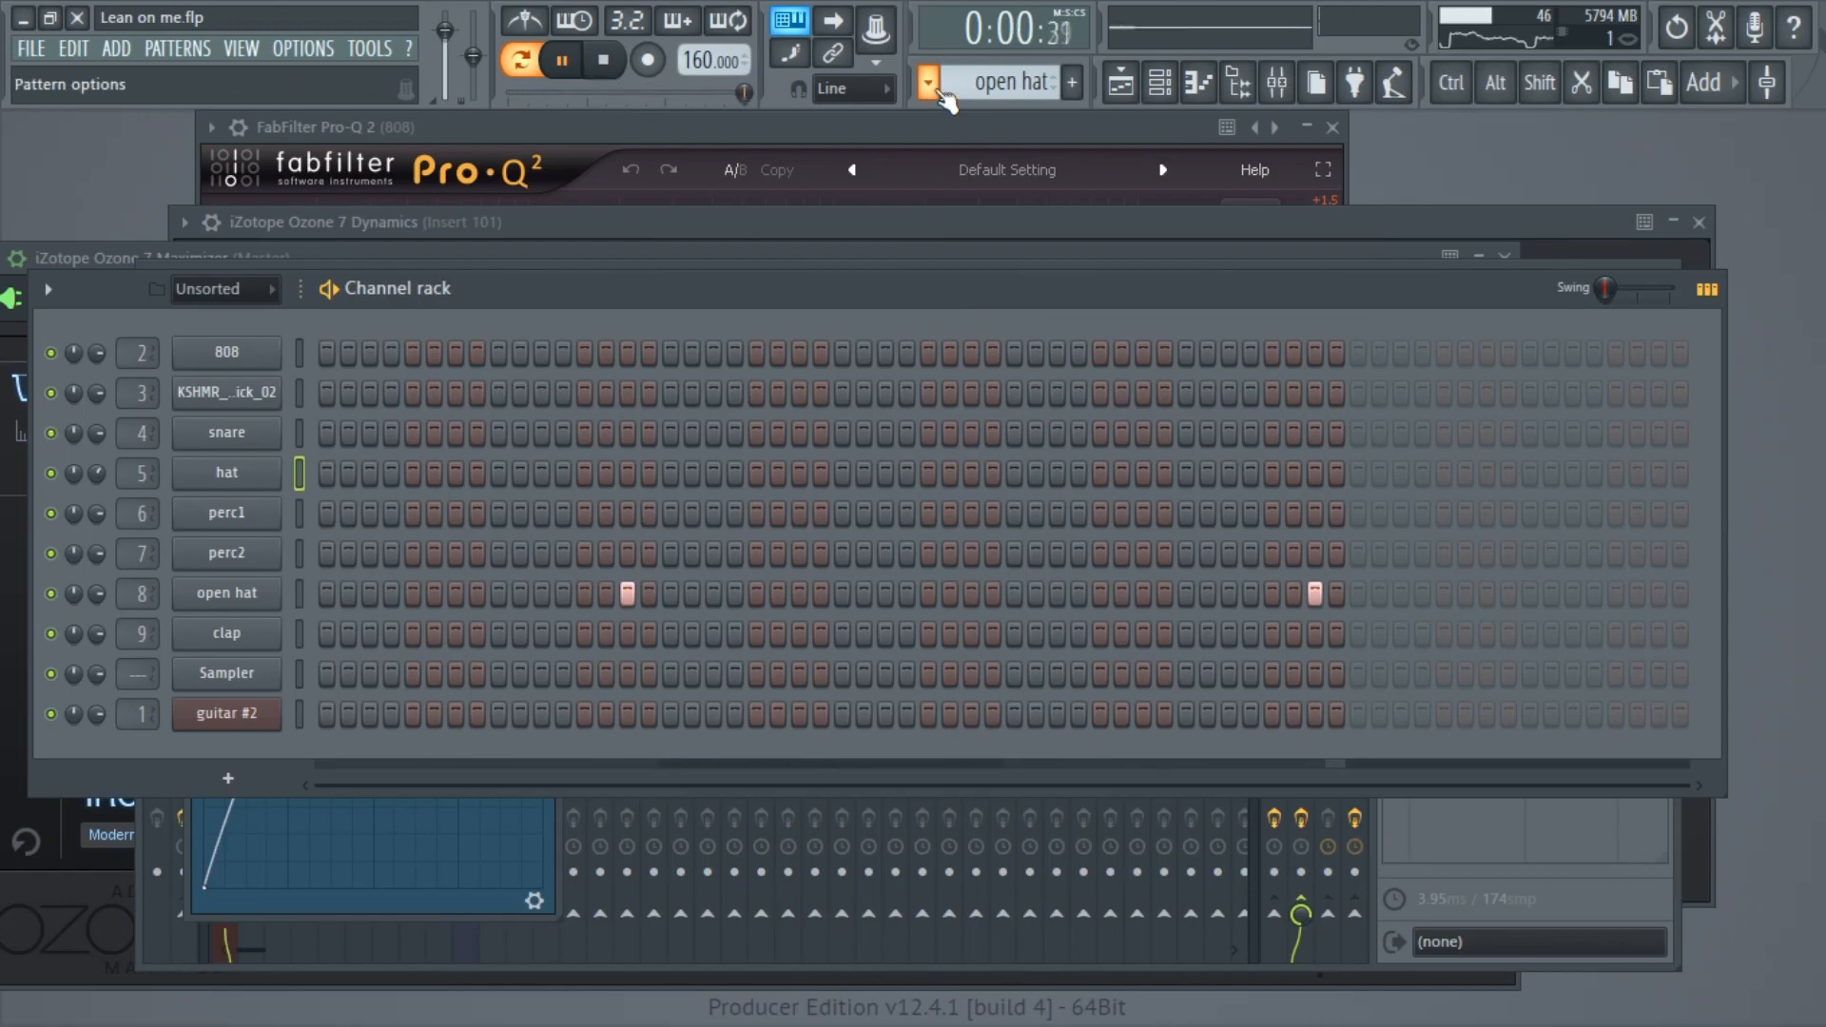
key(space)
Select the claps pattern, listen to the clap notes in the piano roll and stop playback
click(932, 89)
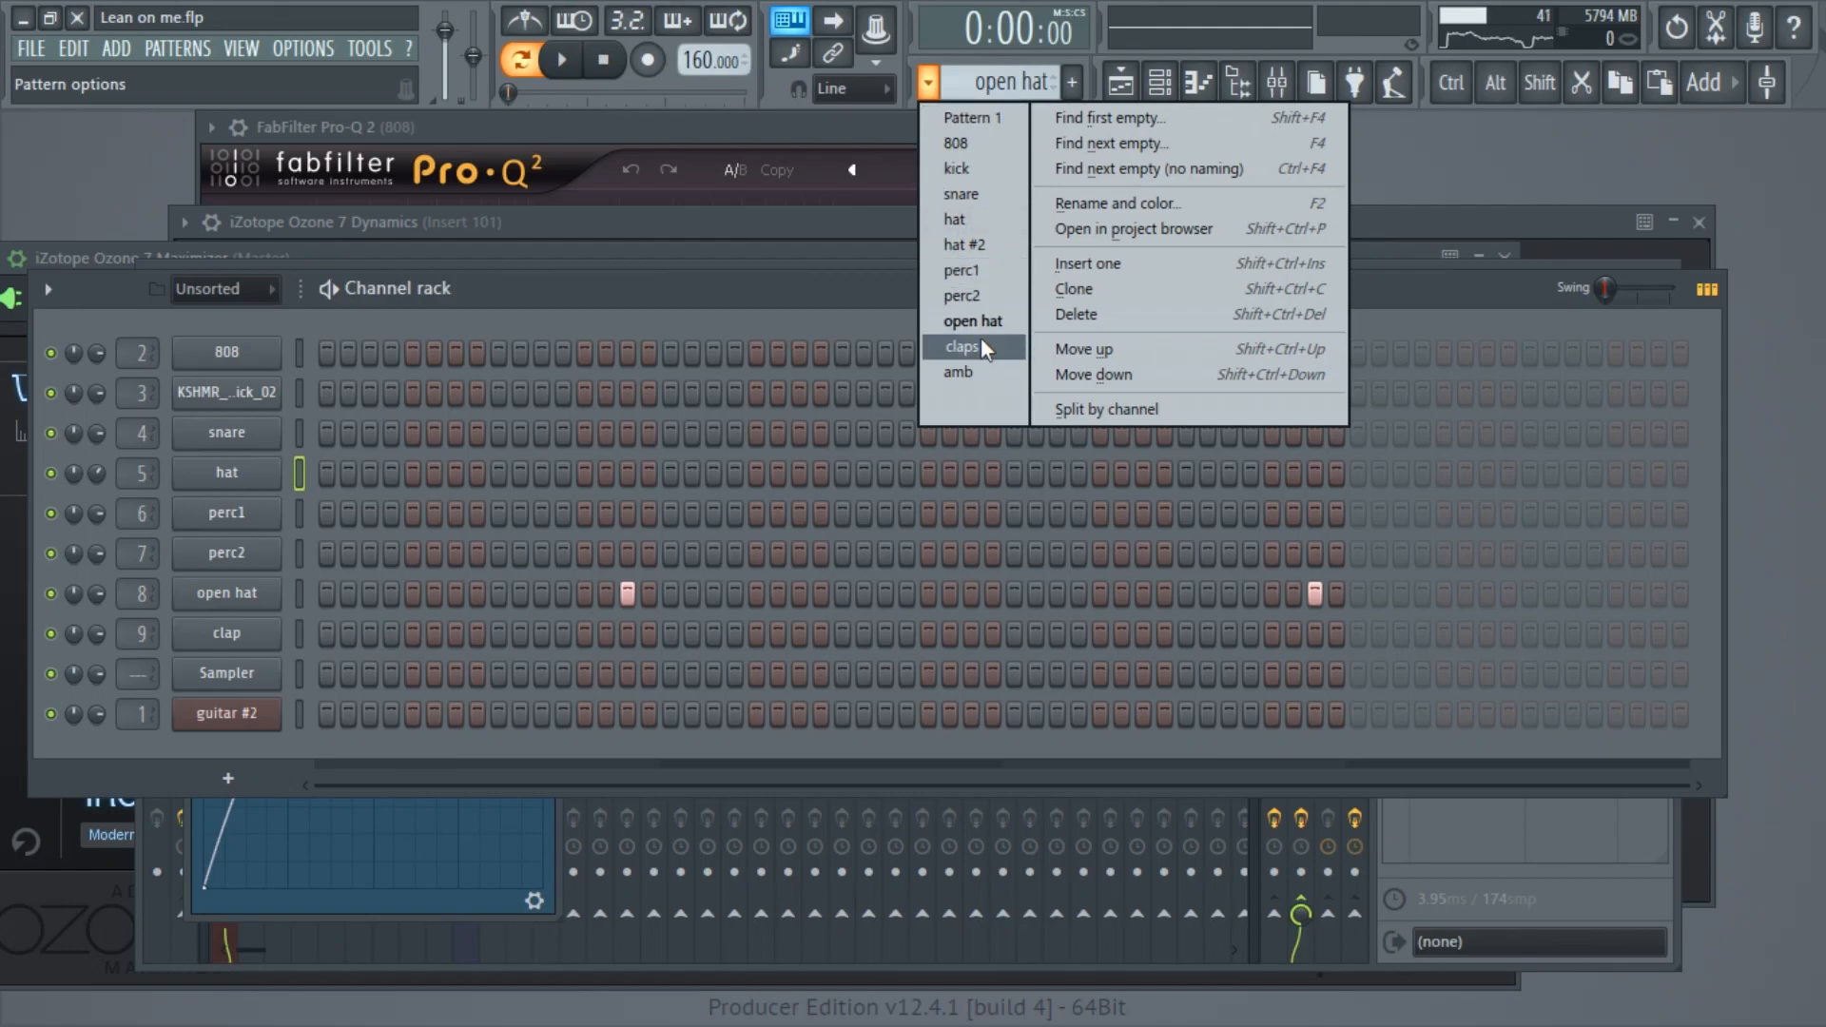
click(985, 349)
key(F7)
key(space)
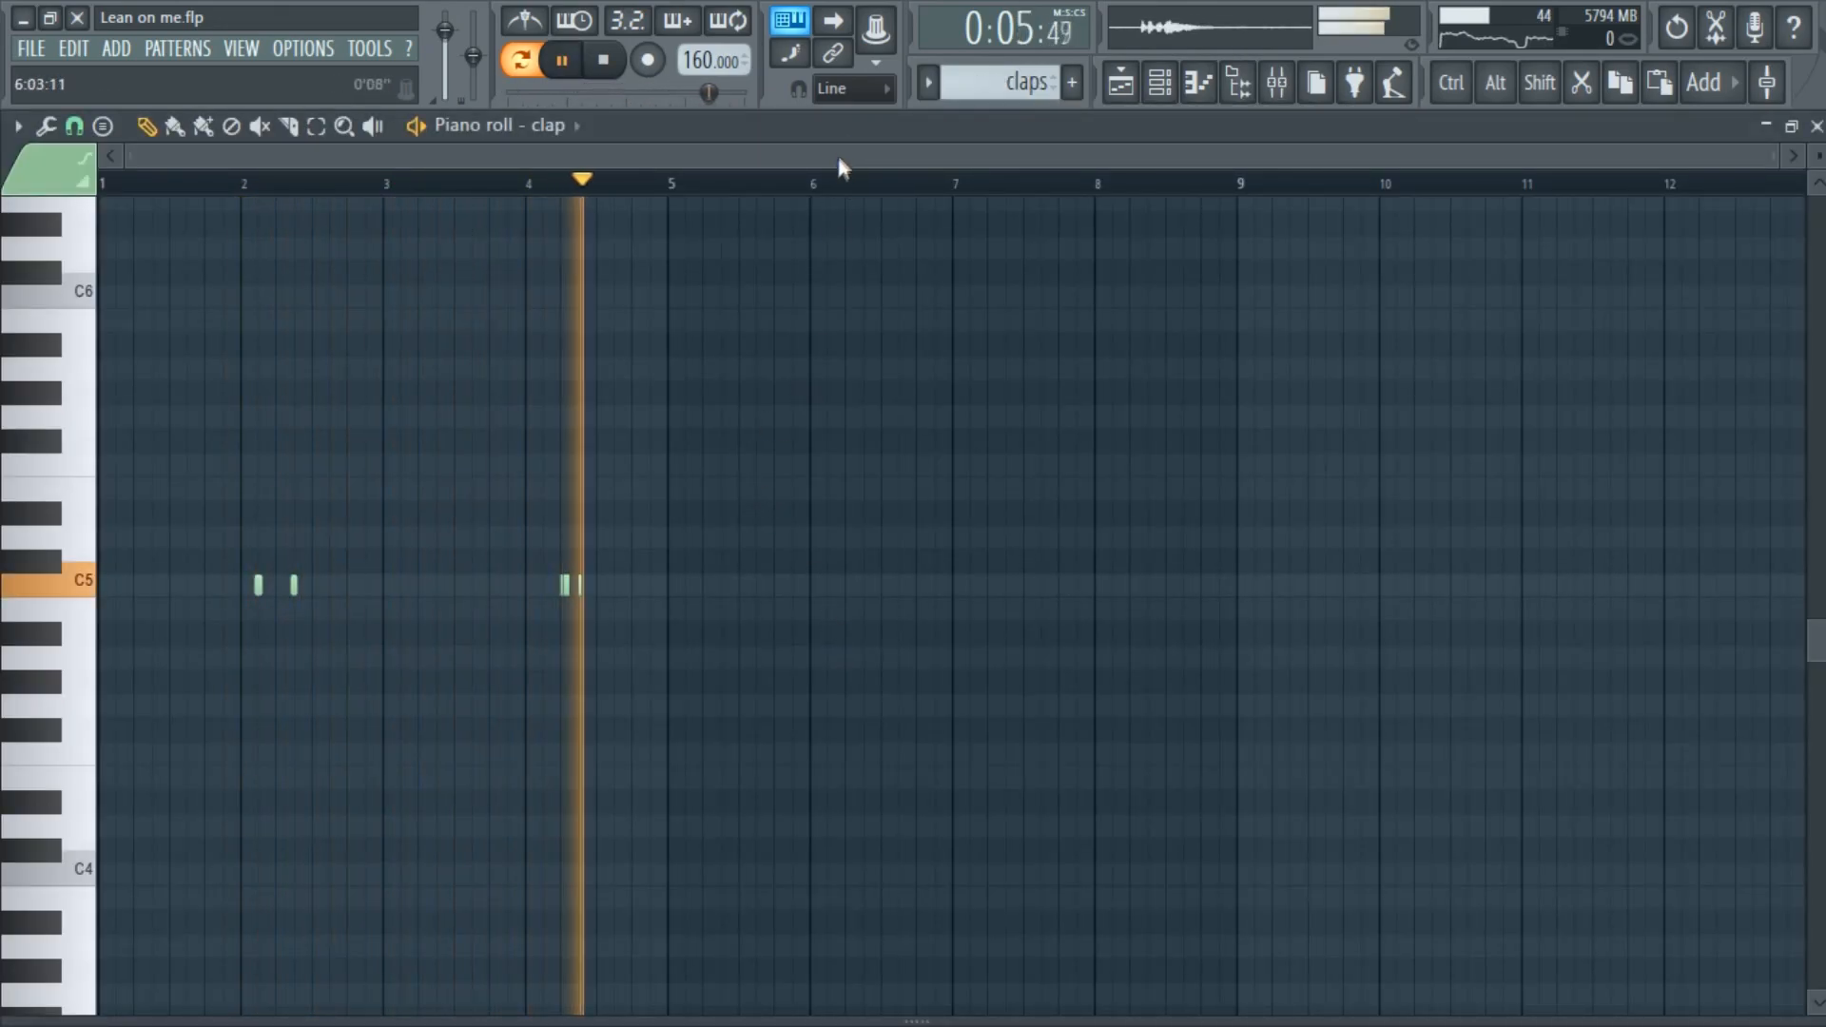
key(space)
Select the amb pattern, close the piano roll and return to the playlist
click(925, 90)
click(967, 374)
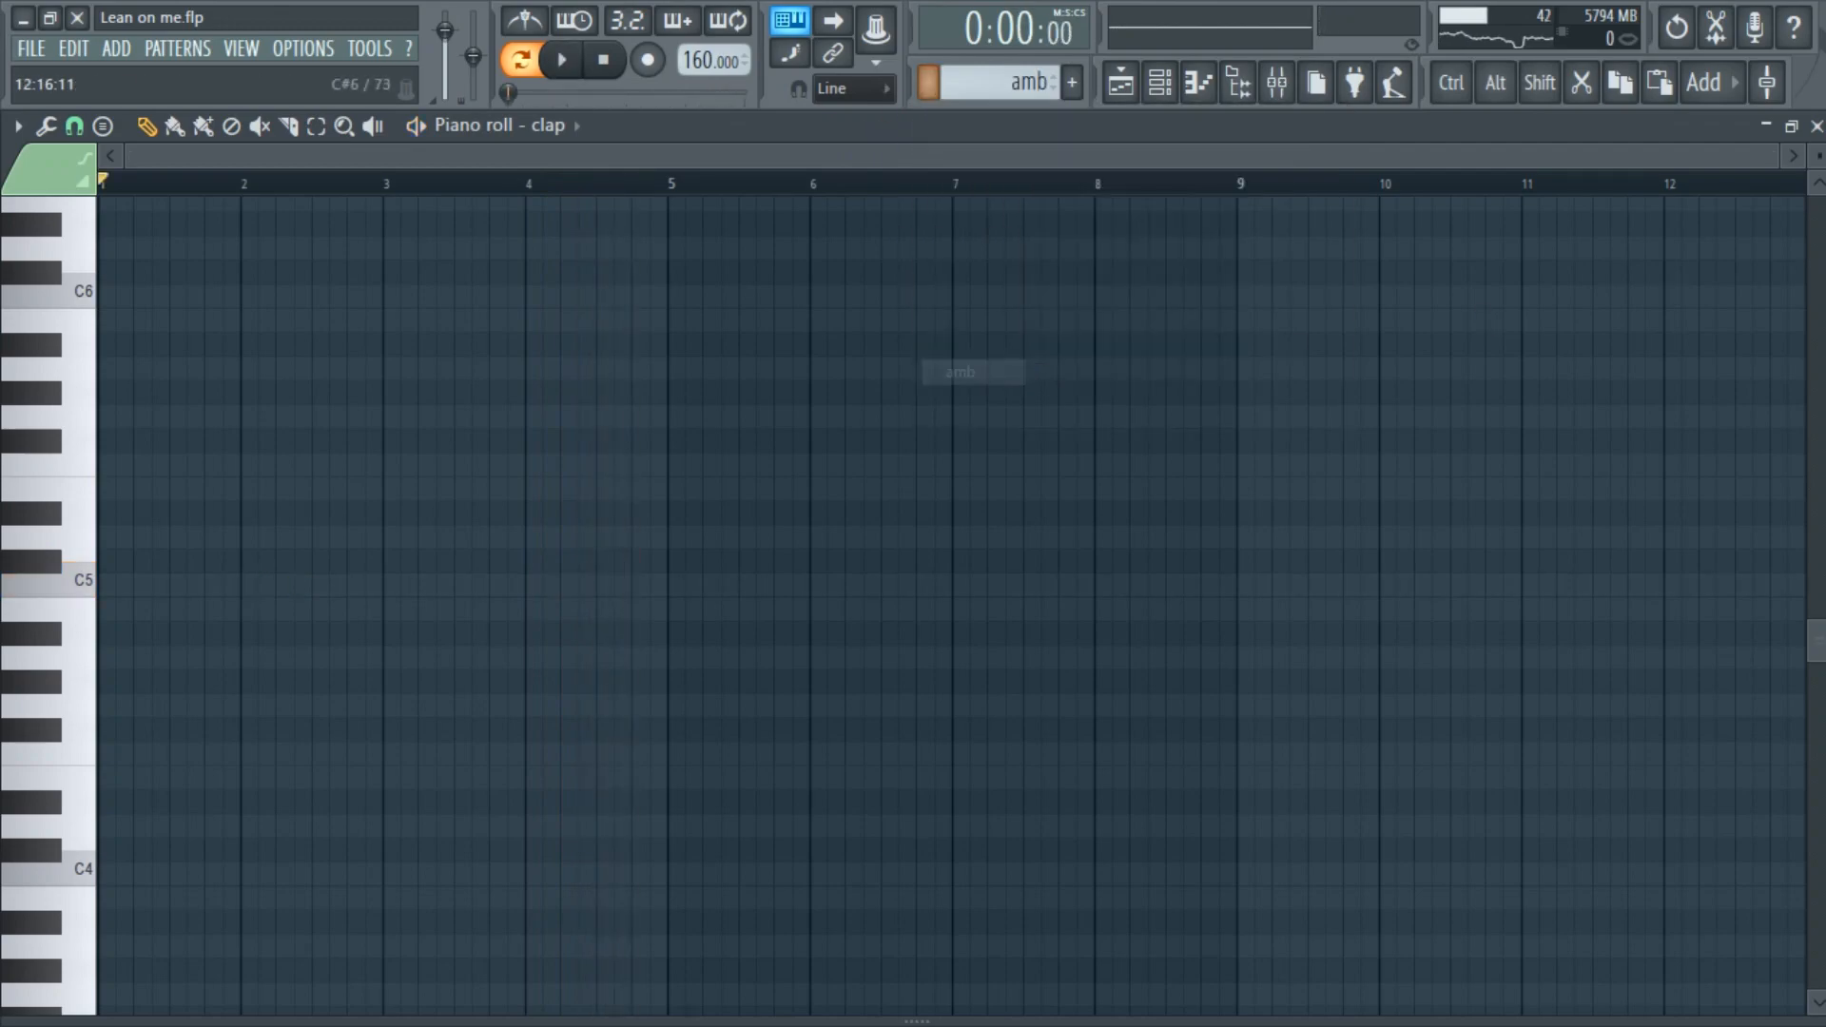
click(1815, 126)
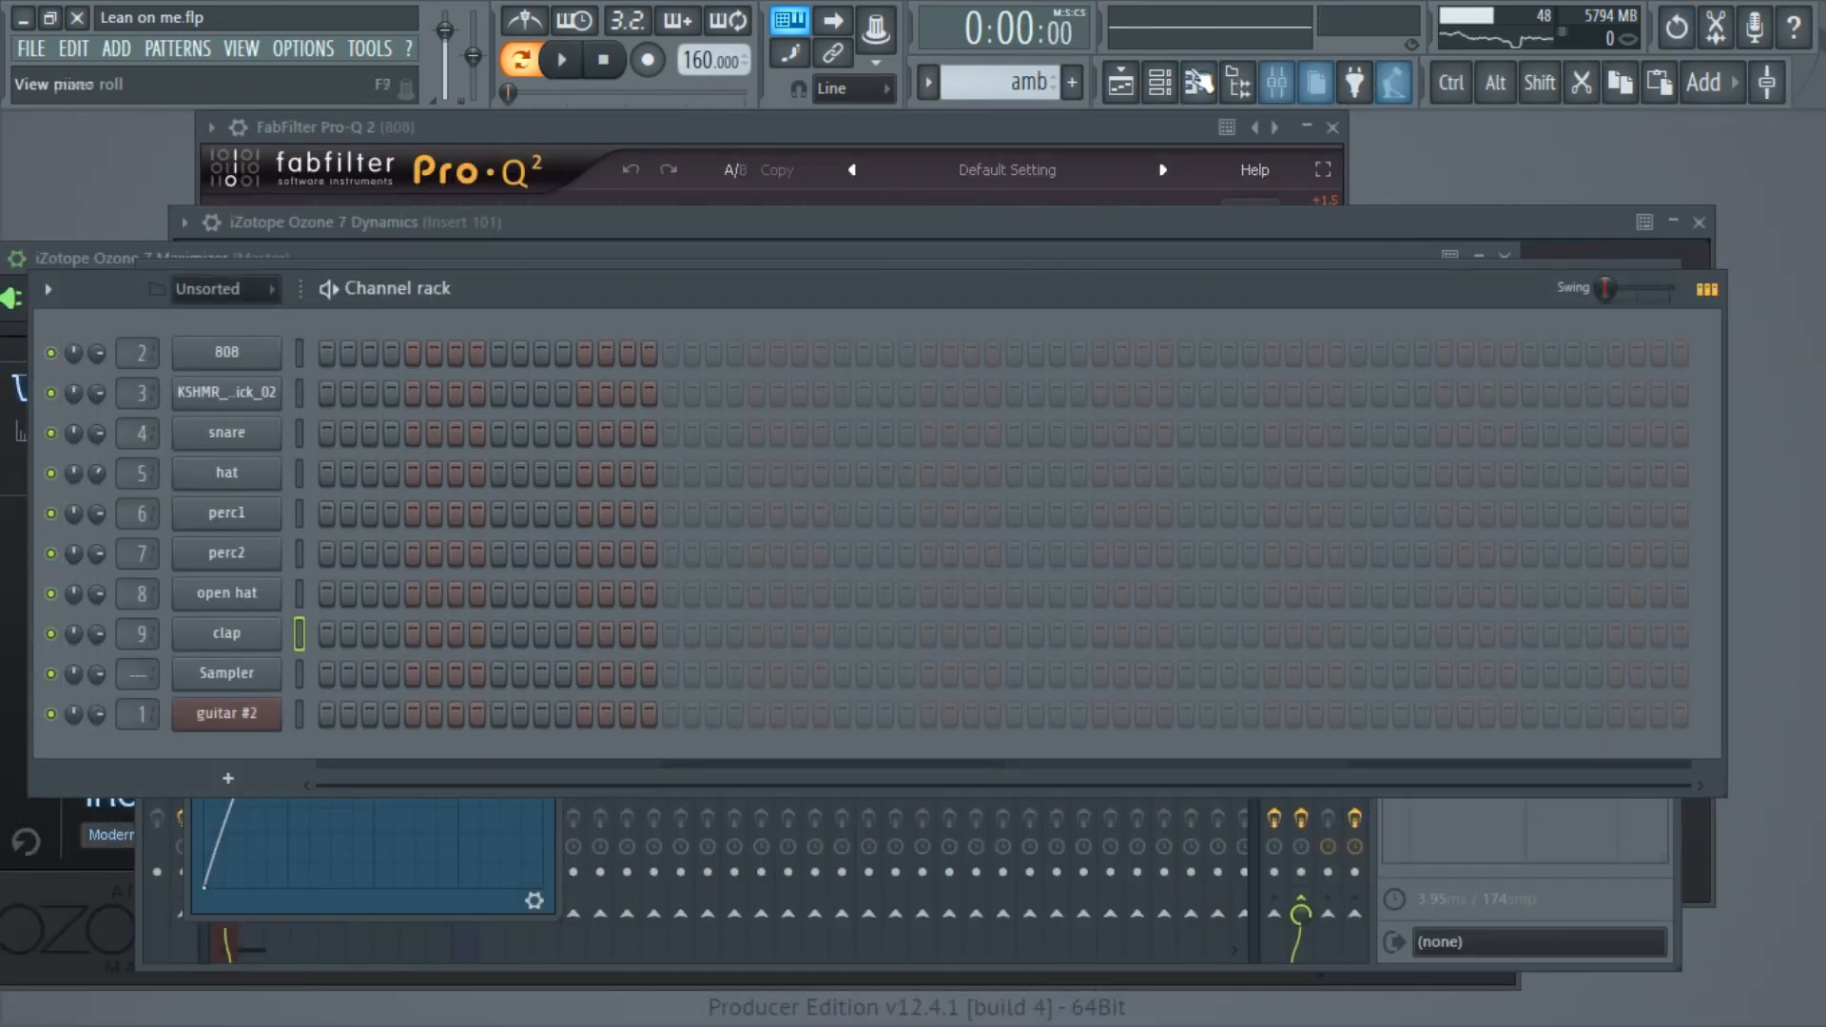
click(1126, 84)
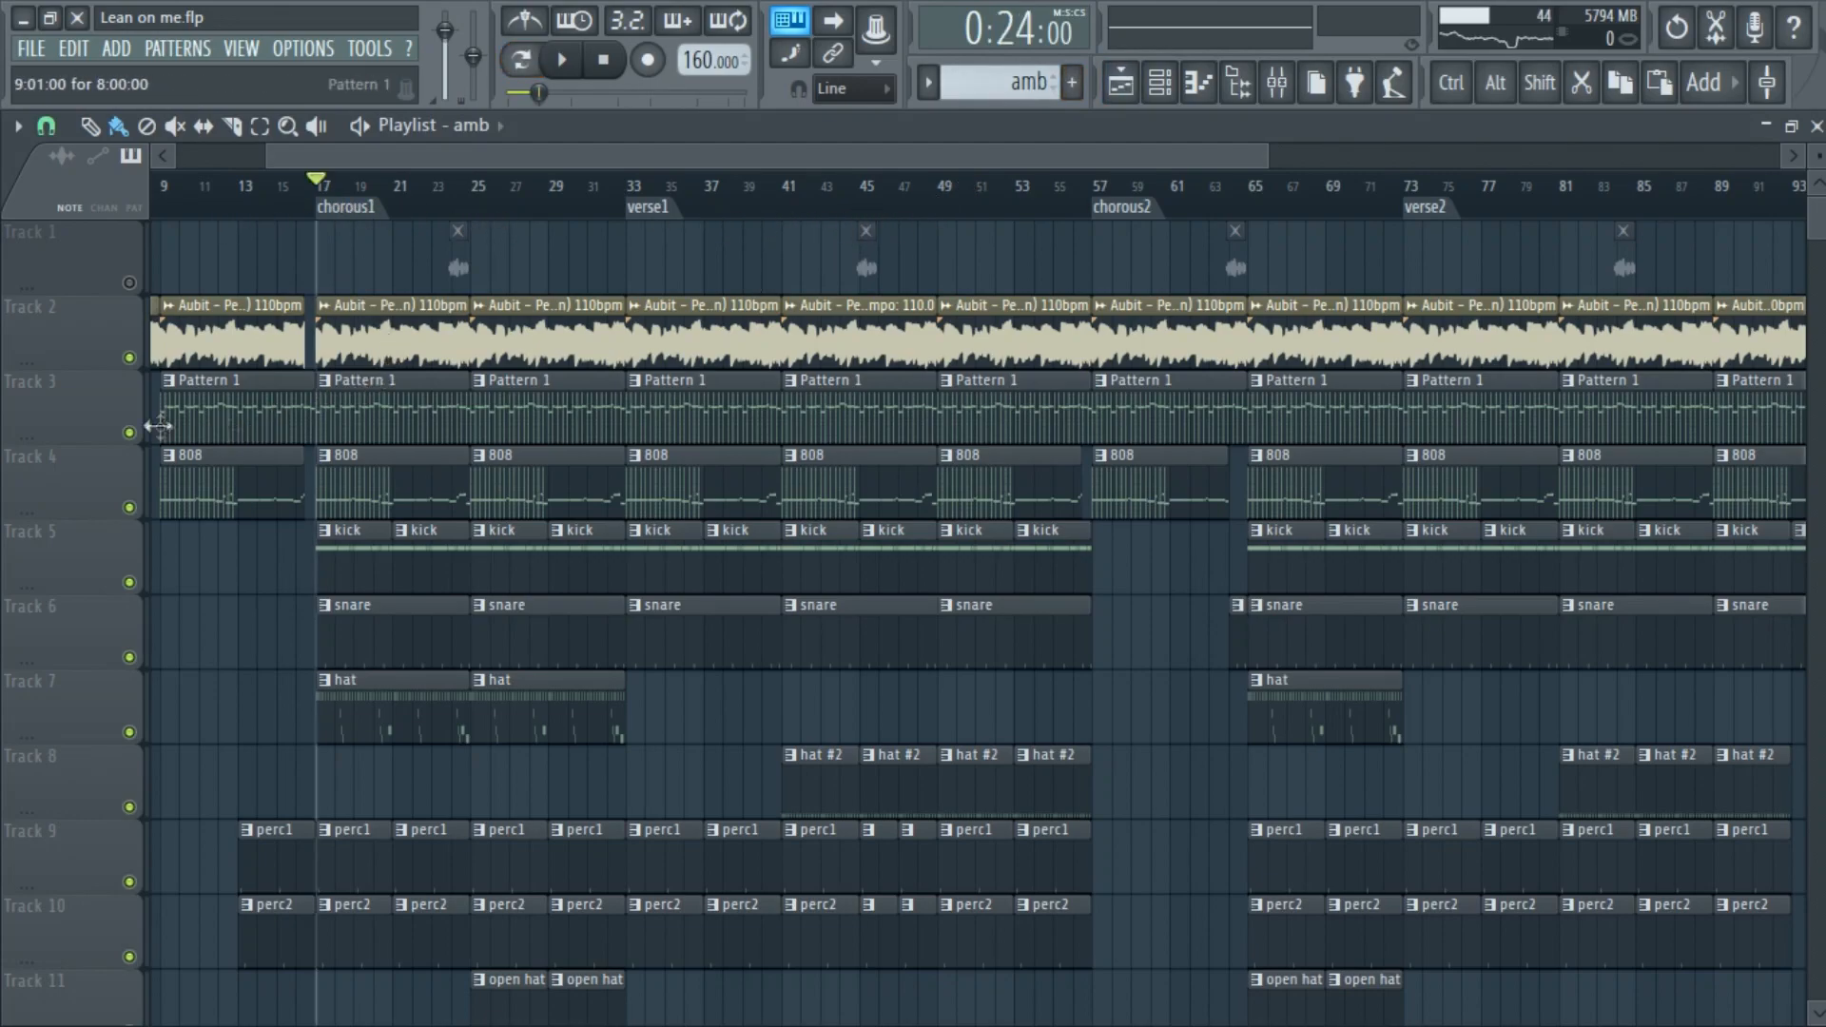
Solo Track 3 in the playlist and re-enable the 808, kick, snare and hat tracks, Tracks 4 to 7
ctrl+click(129, 433)
click(130, 507)
click(130, 582)
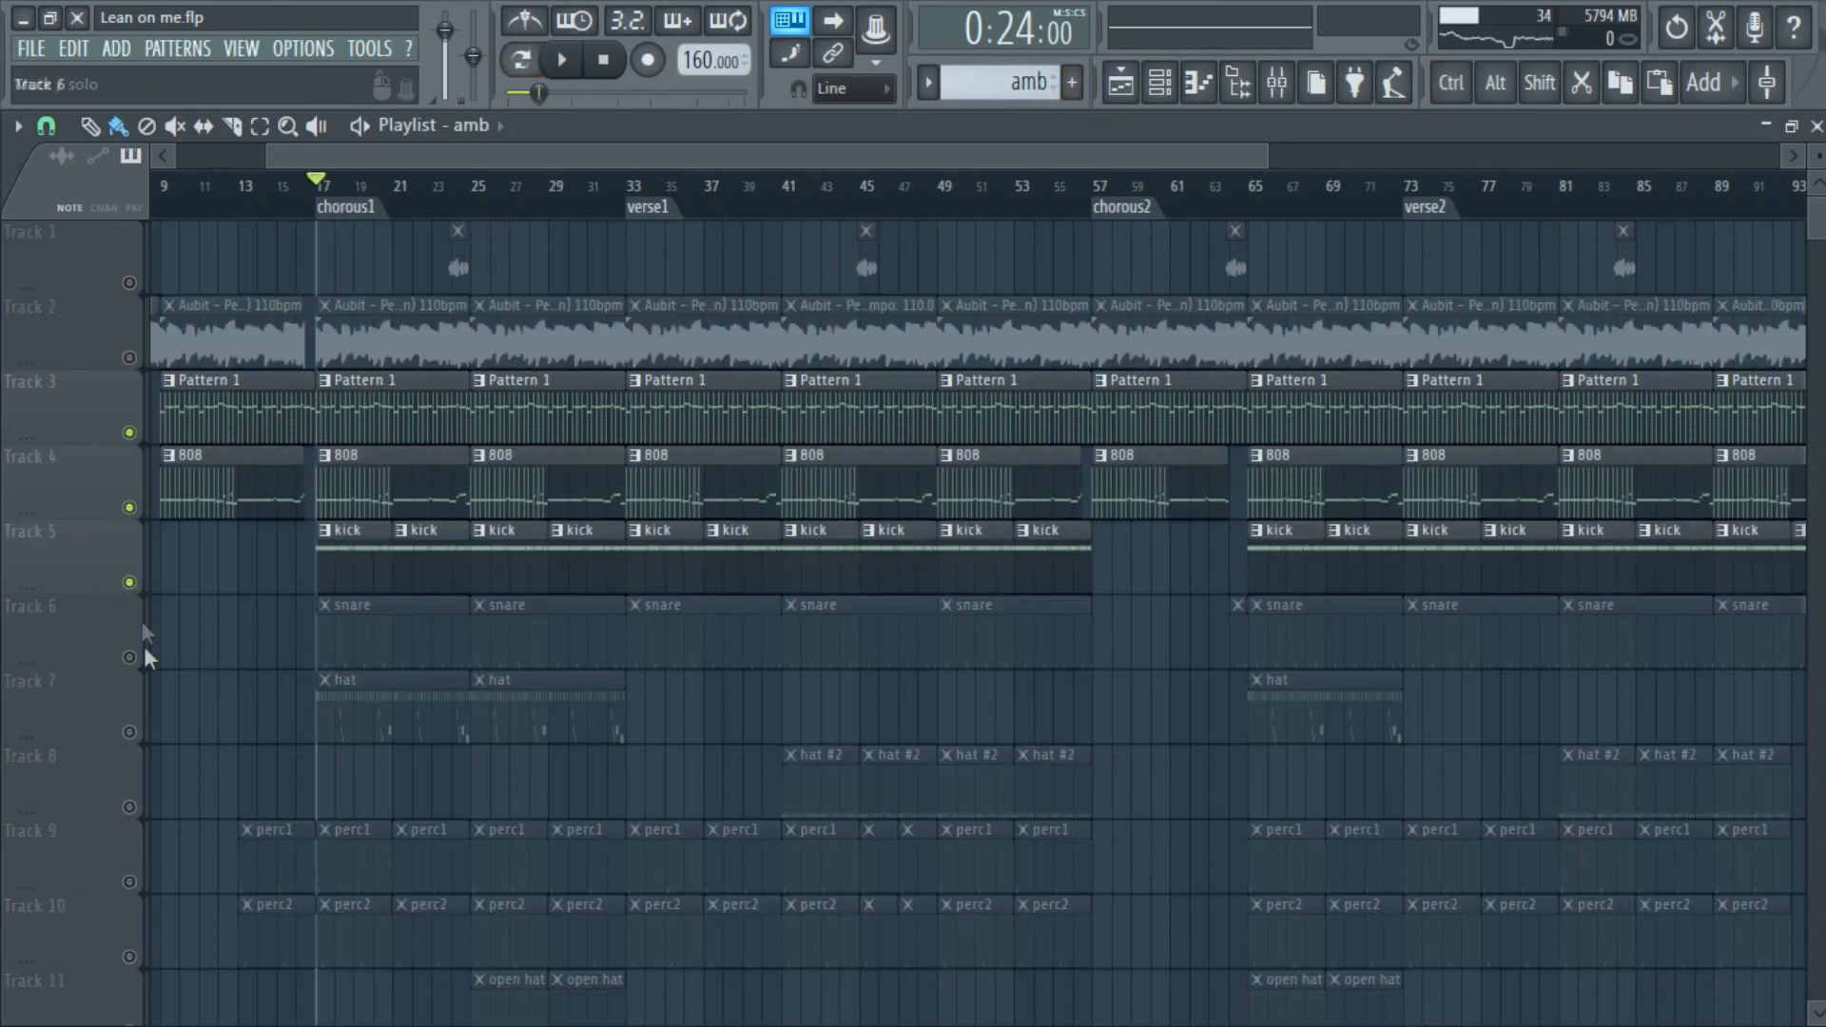
click(130, 657)
click(129, 733)
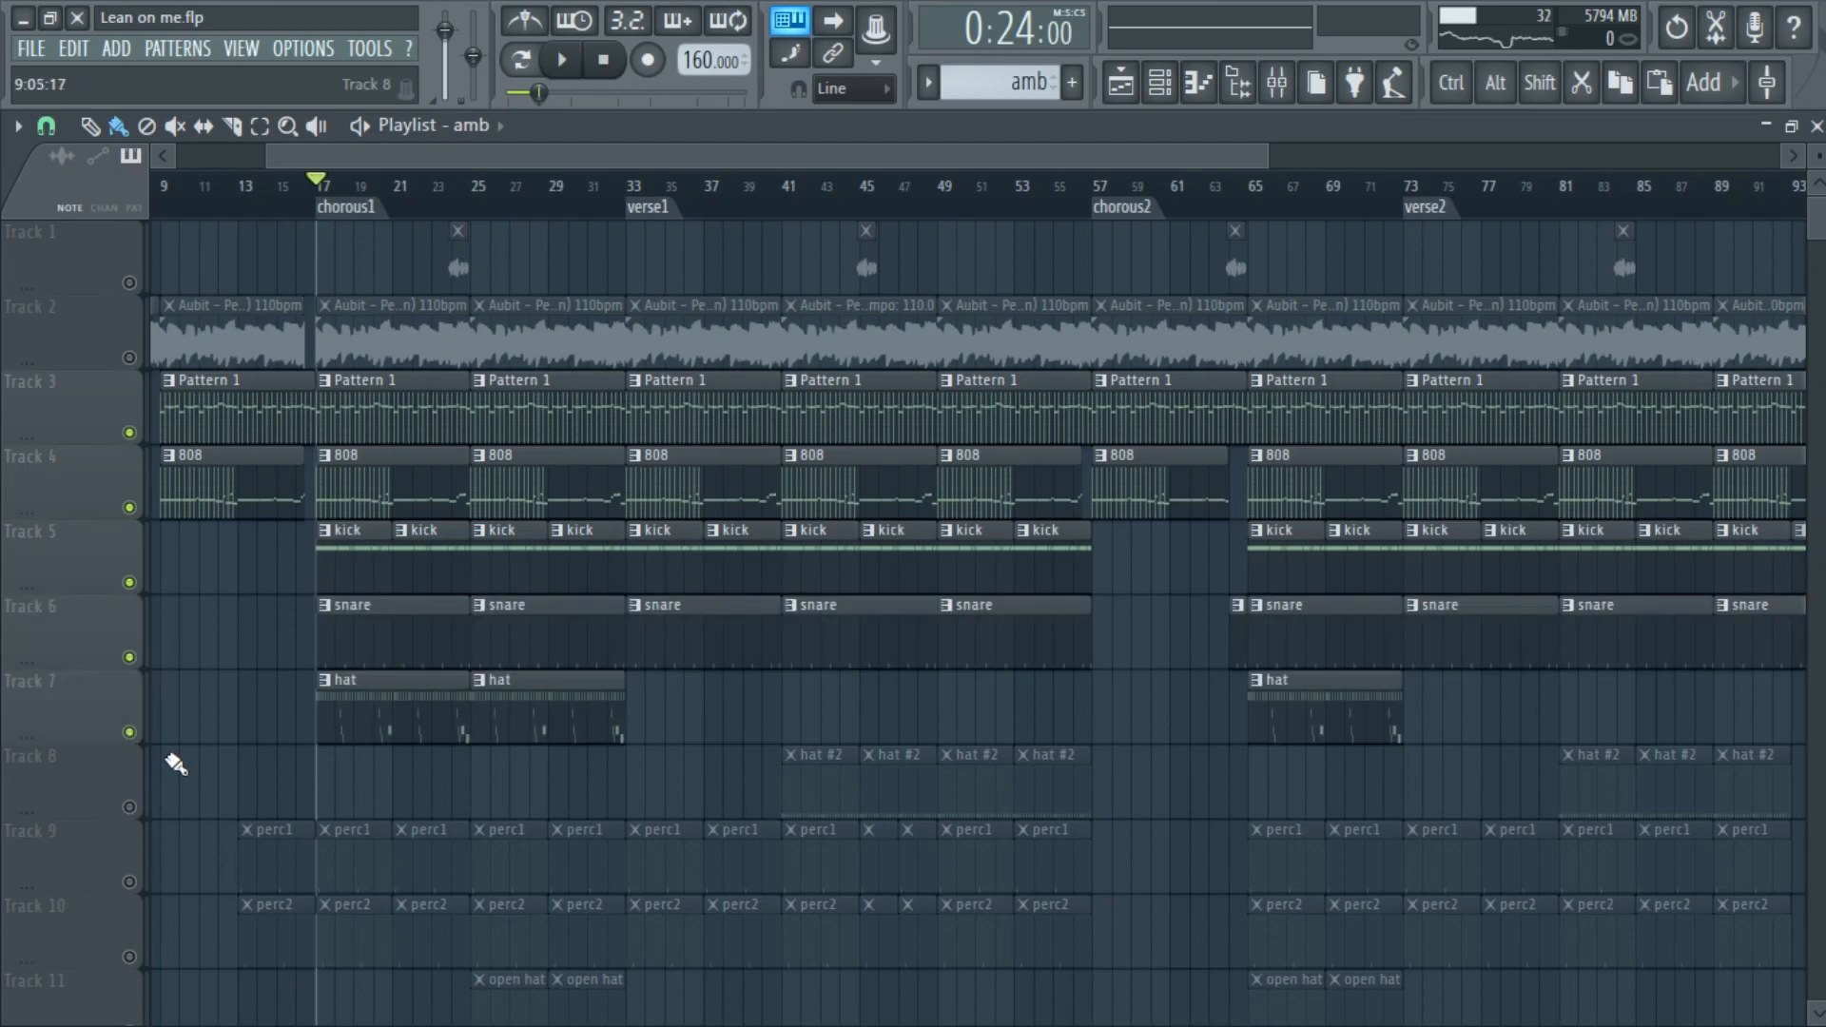
Enable the perc1, perc2, open hat and claps tracks, Tracks 9 to 12, and start playback from the chorus1 marker
scroll(162, 756, down, 2)
click(130, 732)
click(129, 807)
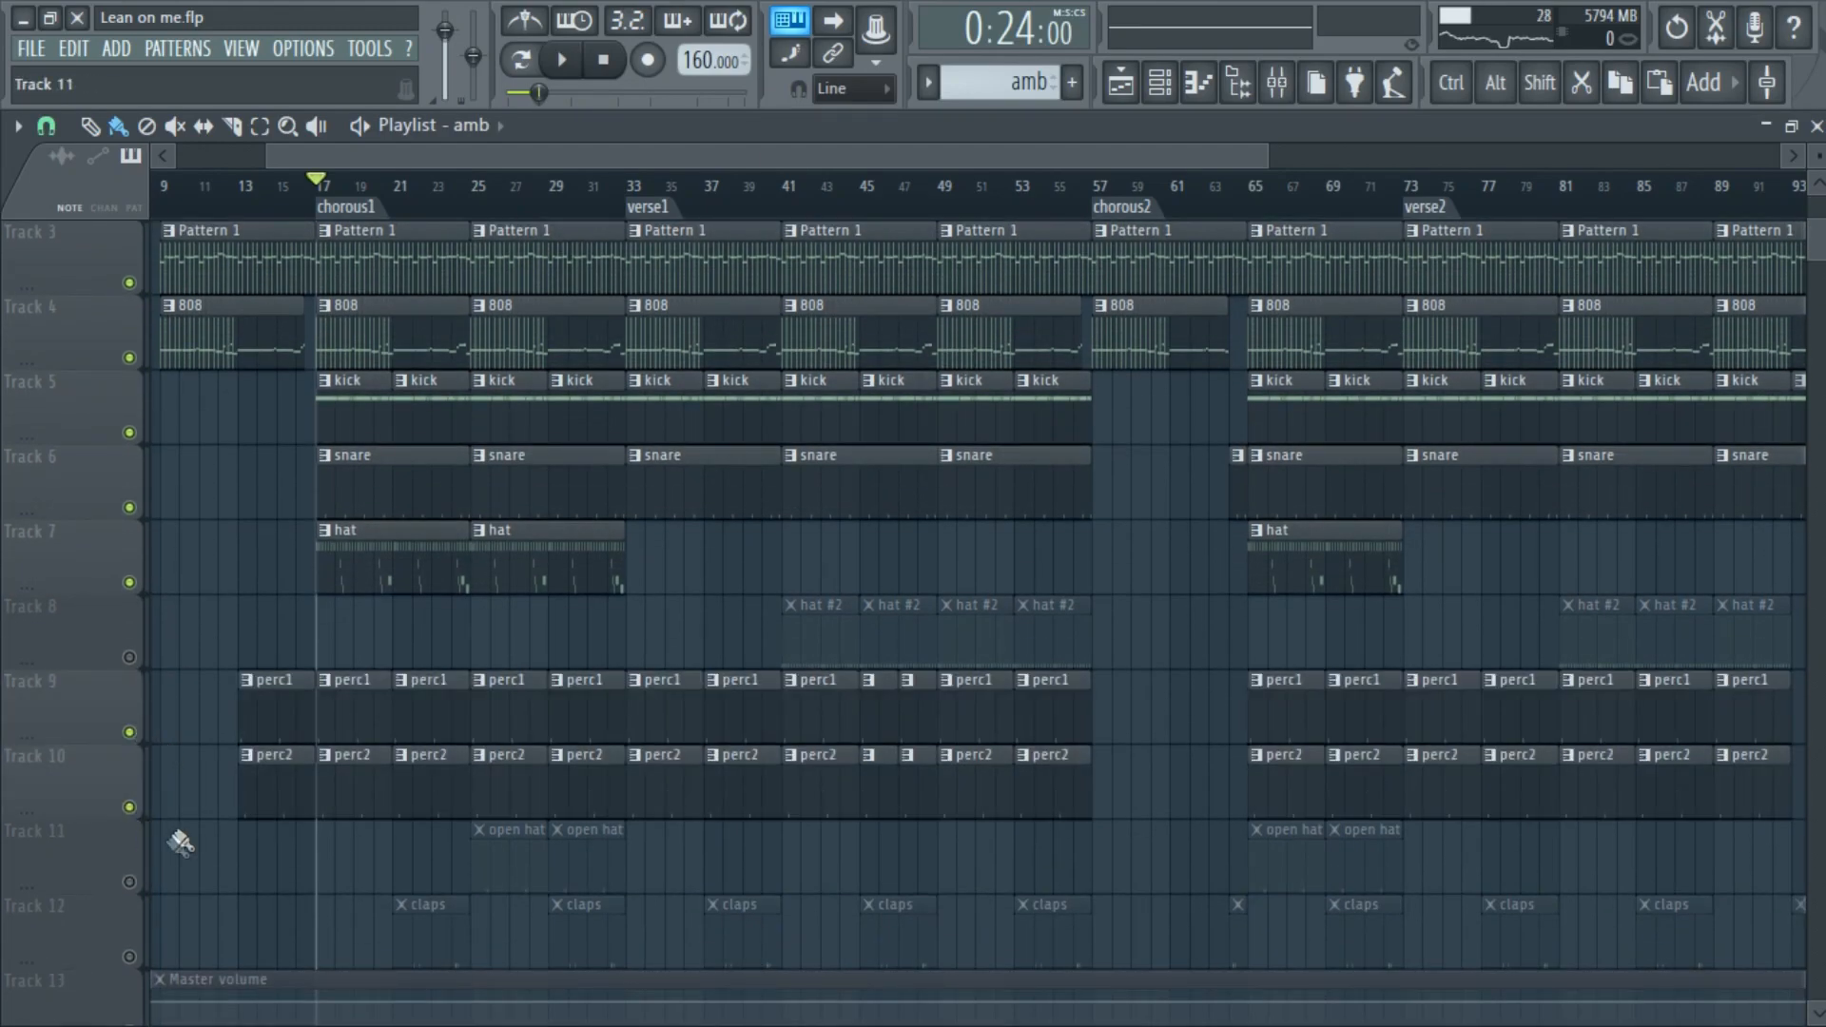
scroll(143, 837, down, 2)
click(129, 732)
click(129, 807)
scroll(166, 796, up, 4)
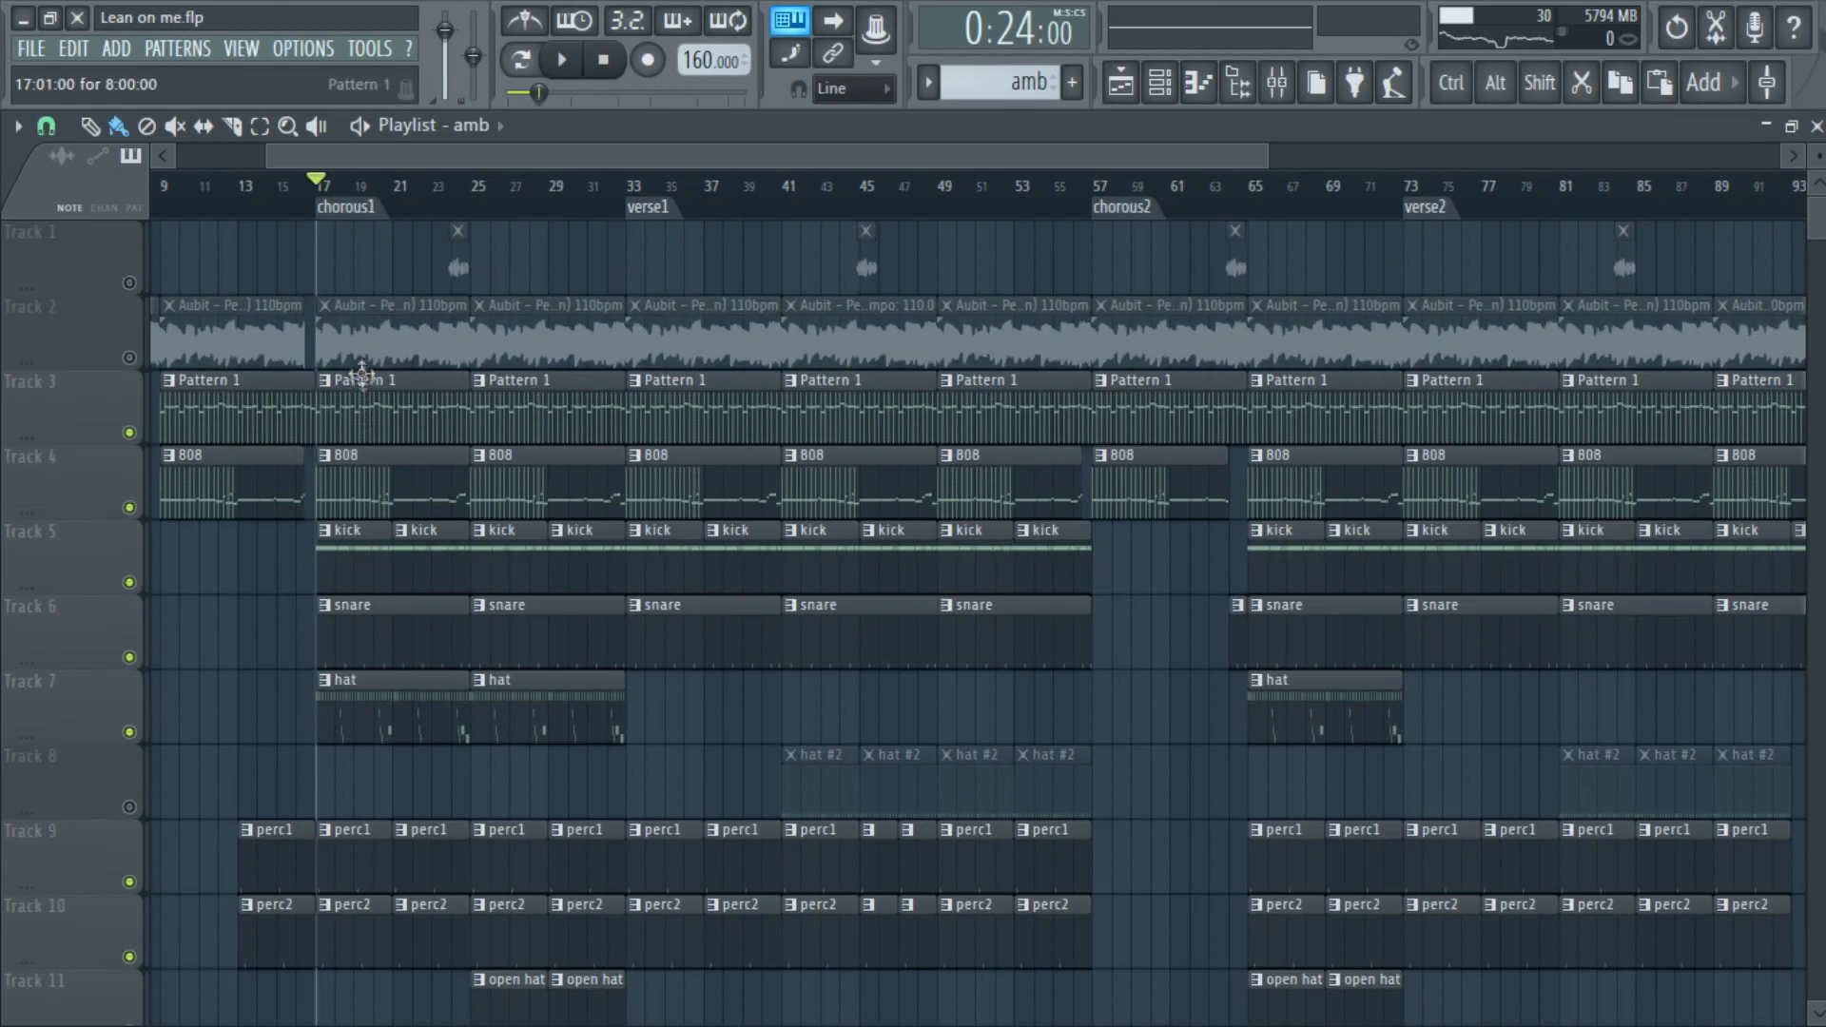
key(space)
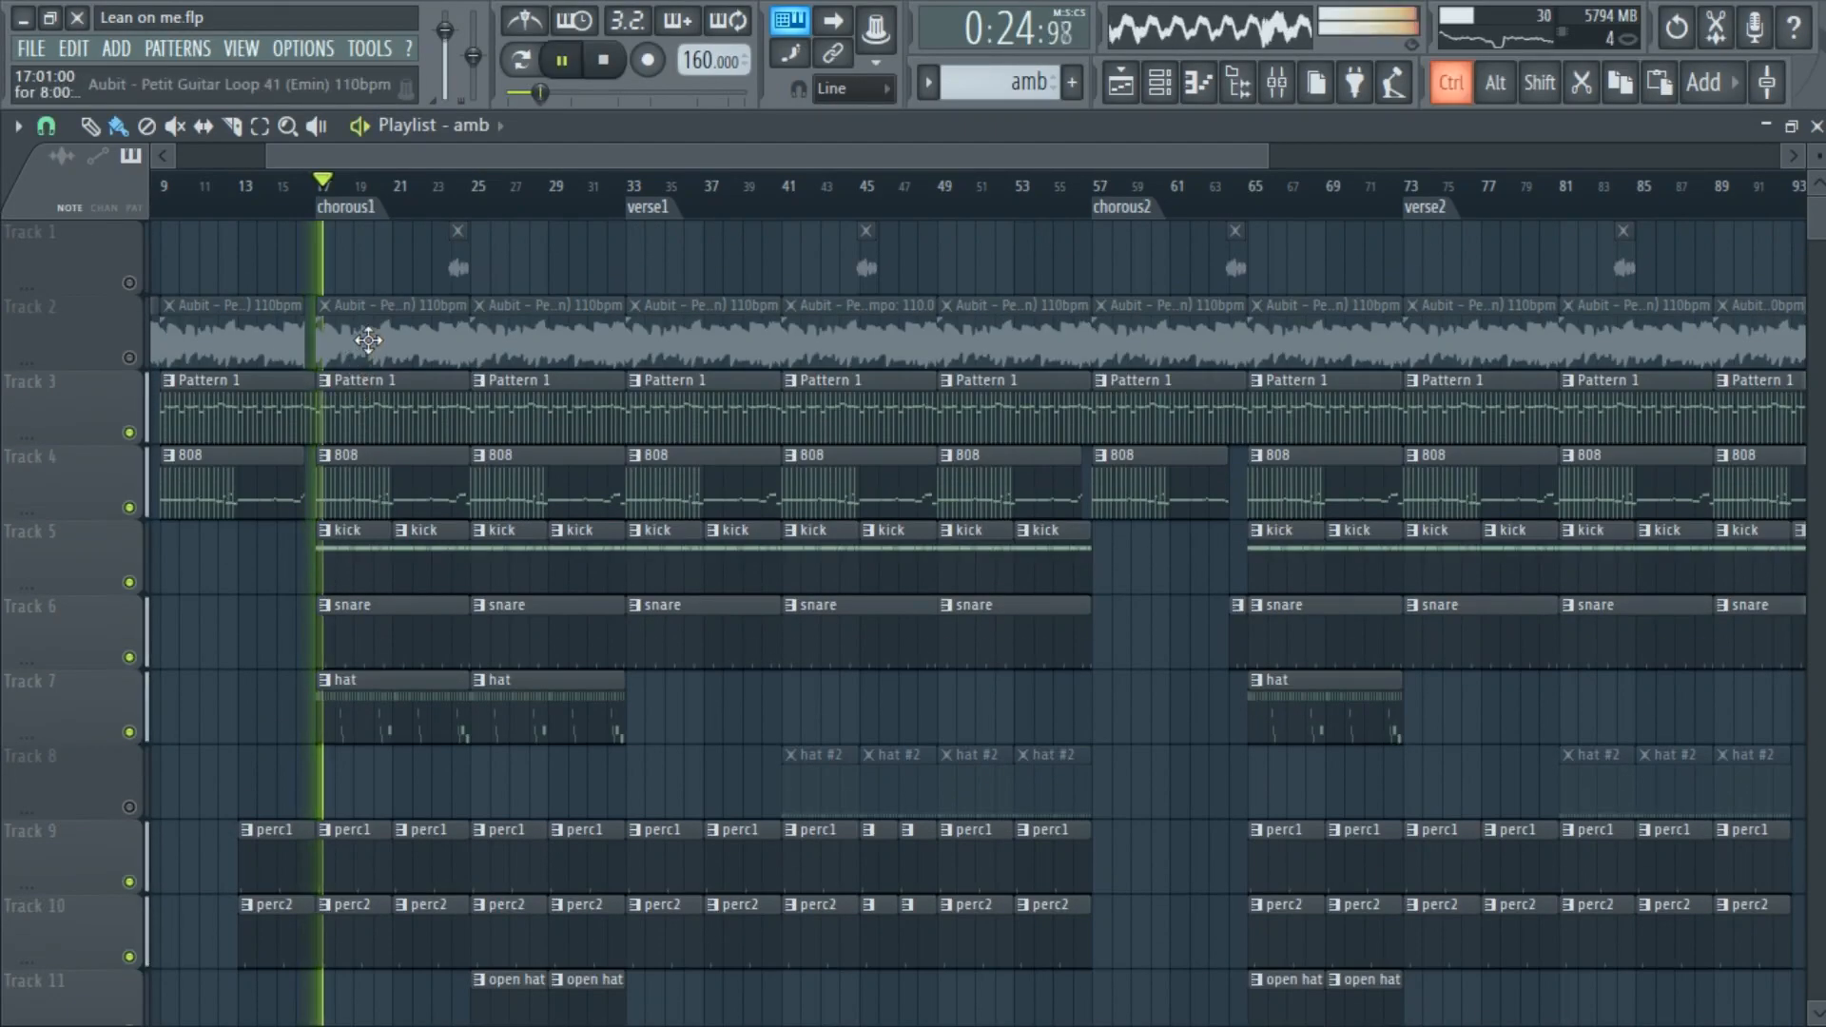
Pause playback, mute the Pattern 1 and 808 tracks, Tracks 3 and 4, and play the drums alone from the chorus1 marker
scroll(360, 345, up, 3)
key(space)
click(129, 432)
click(130, 507)
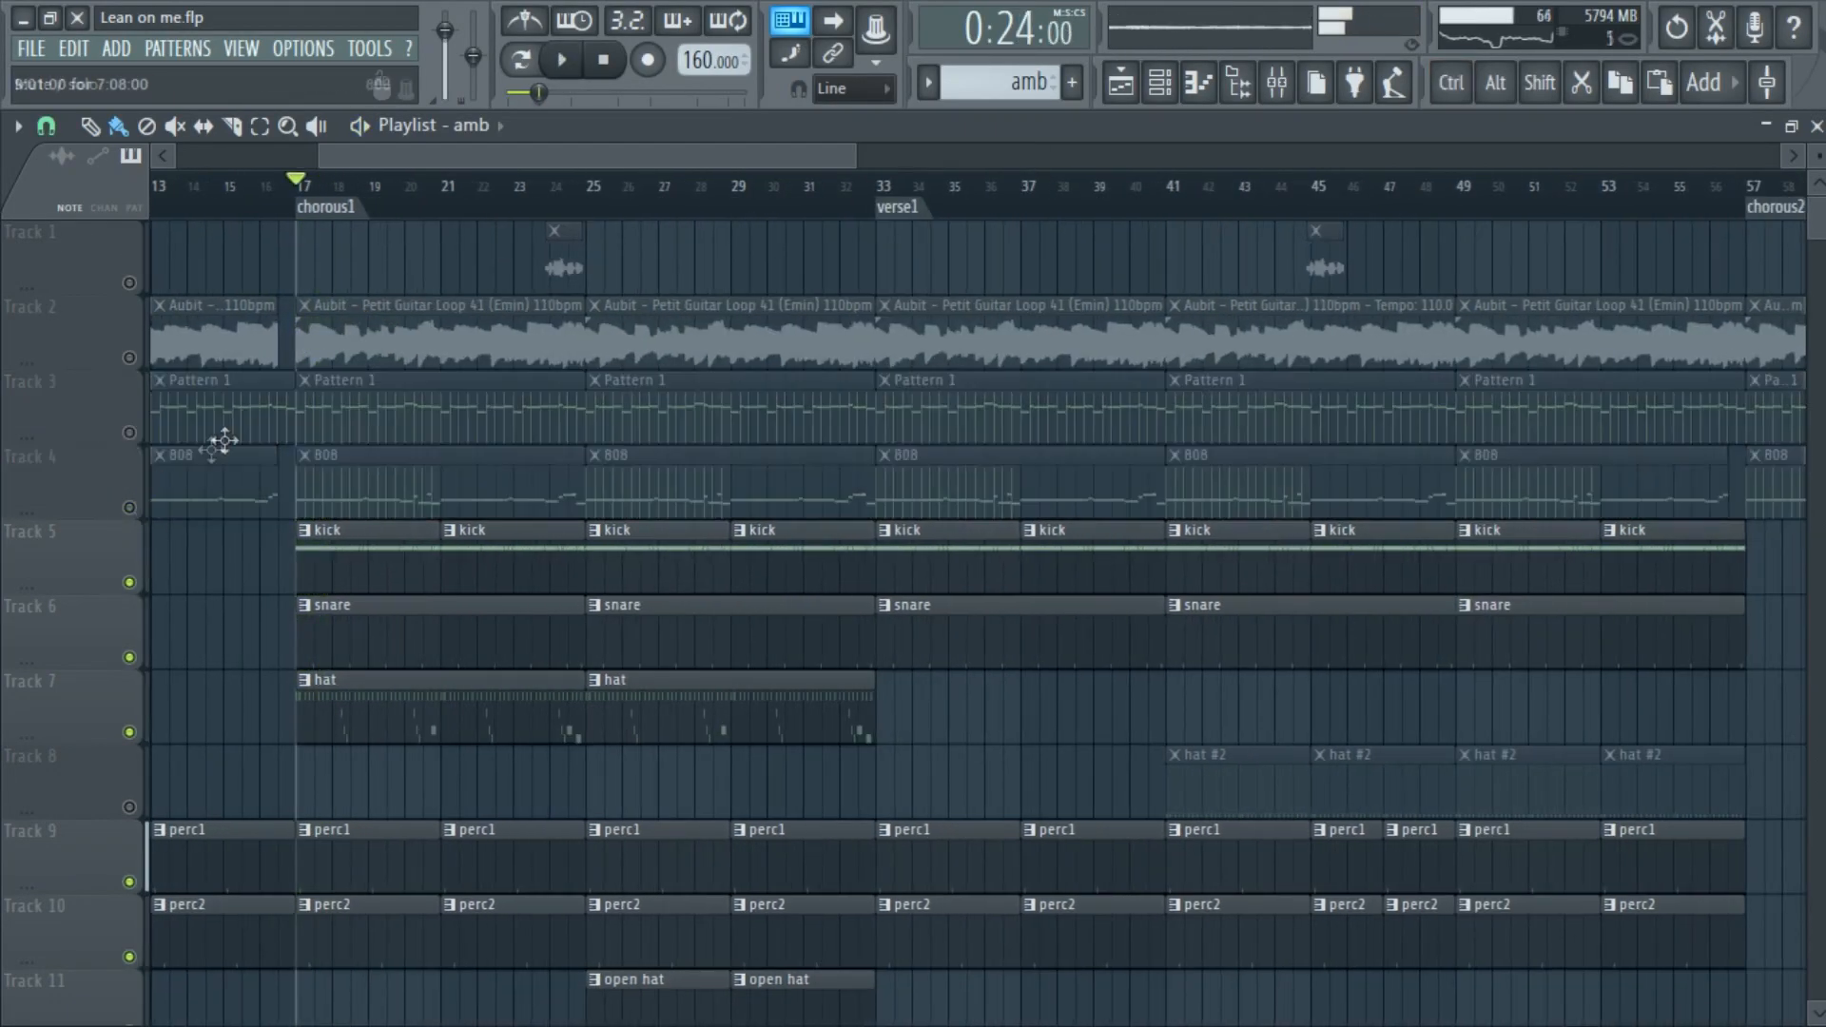
key(space)
Examine how the kick, snare, hat, percussion, open hat and claps patterns are arranged across chorus1 and verse1 during playback
scroll(469, 355, up, 3)
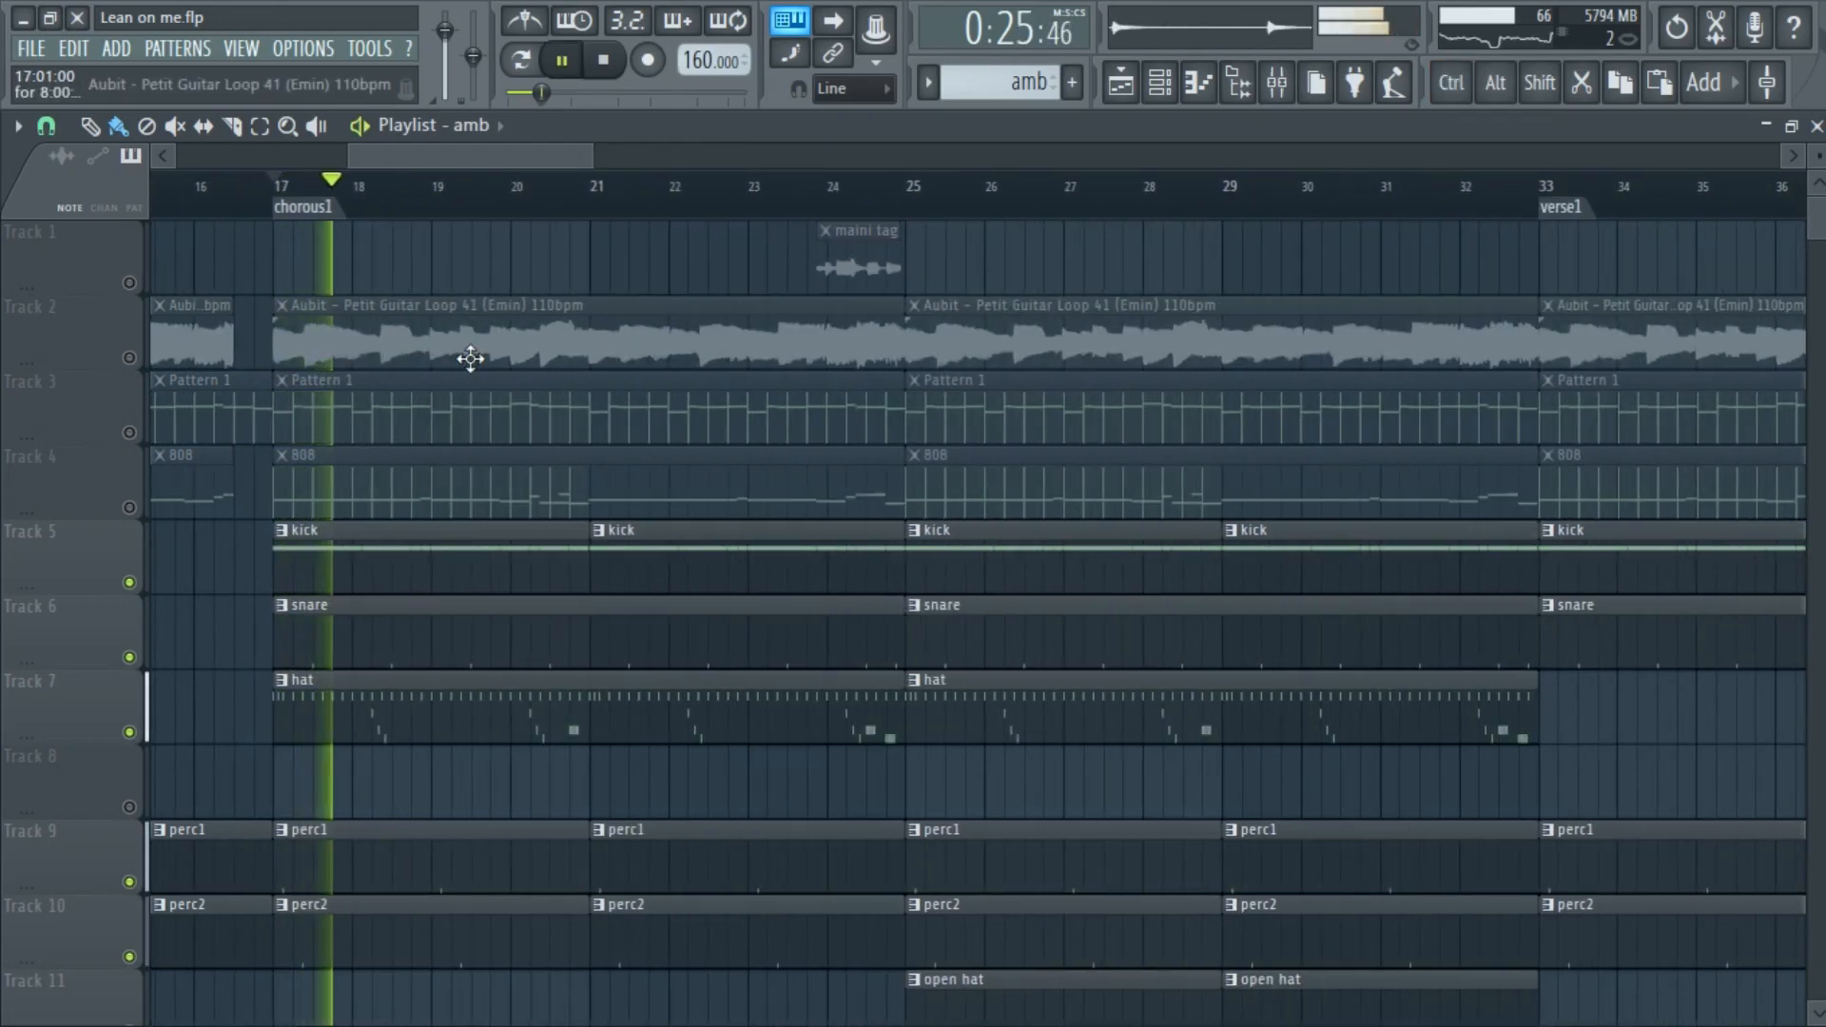
scroll(604, 371, down, 2)
scroll(767, 357, down, 1)
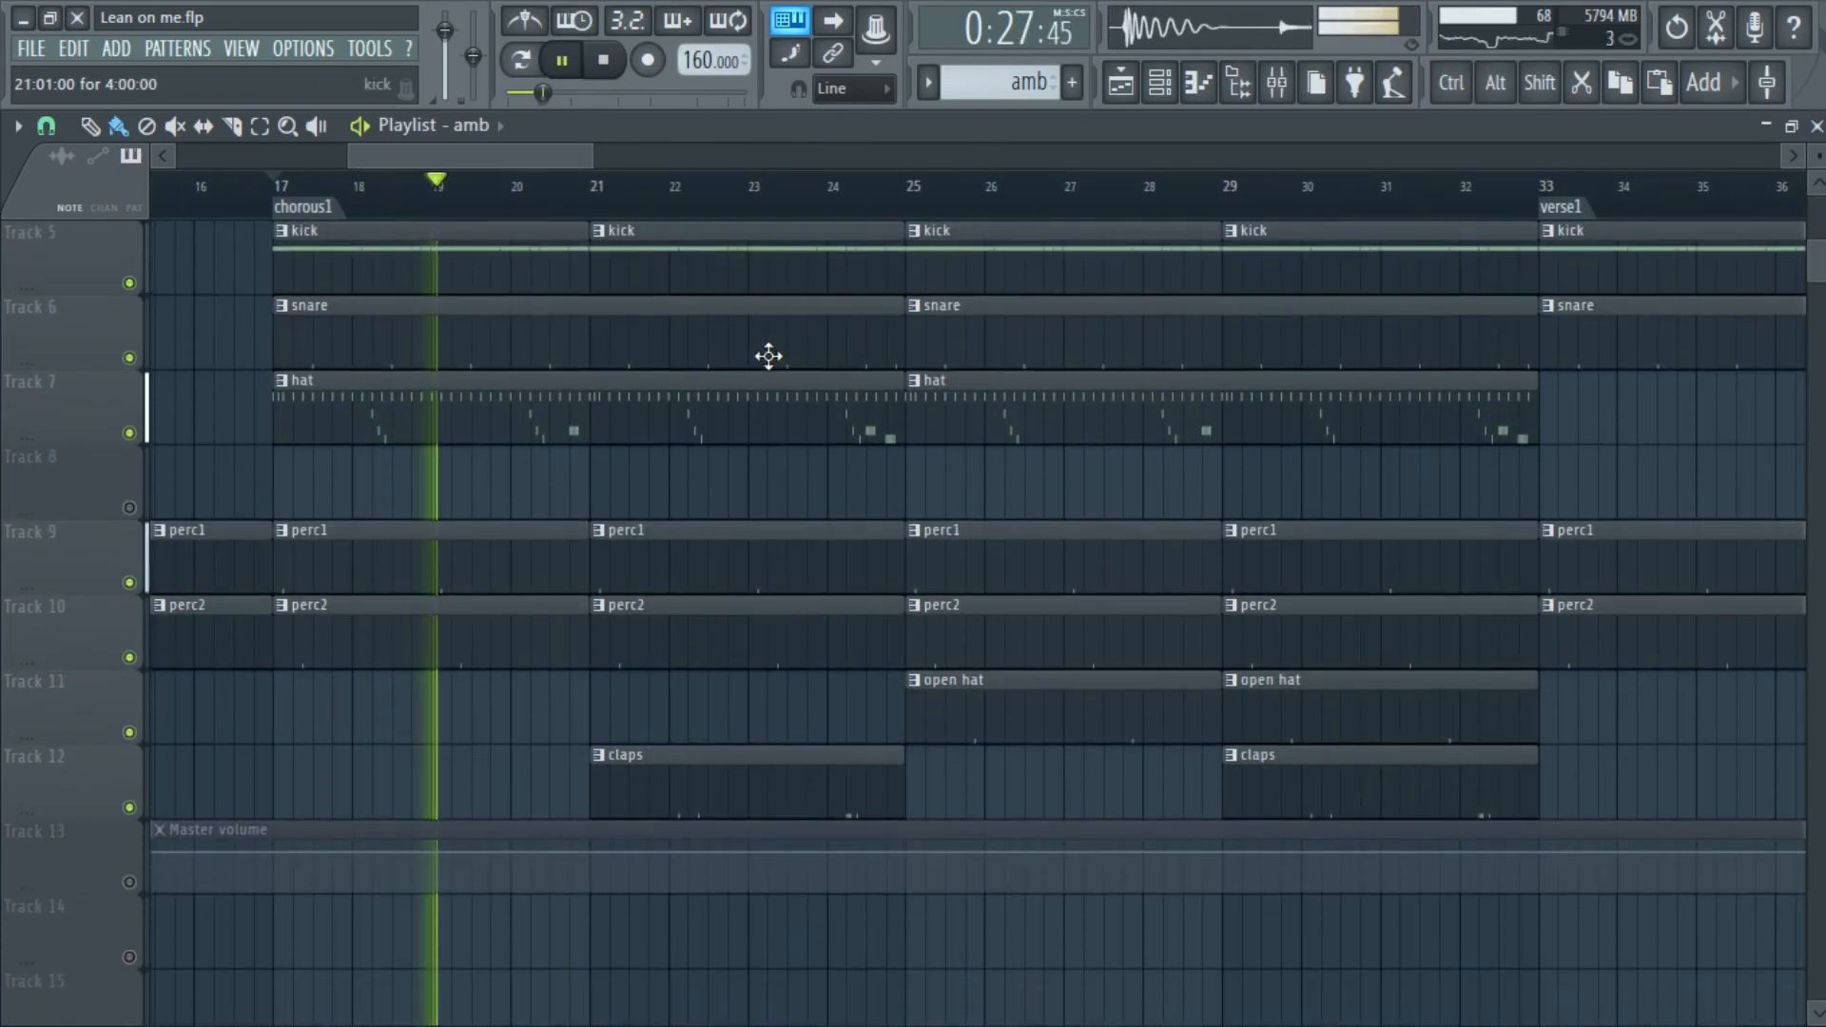
scroll(767, 357, down, 3)
scroll(1265, 333, up, 1)
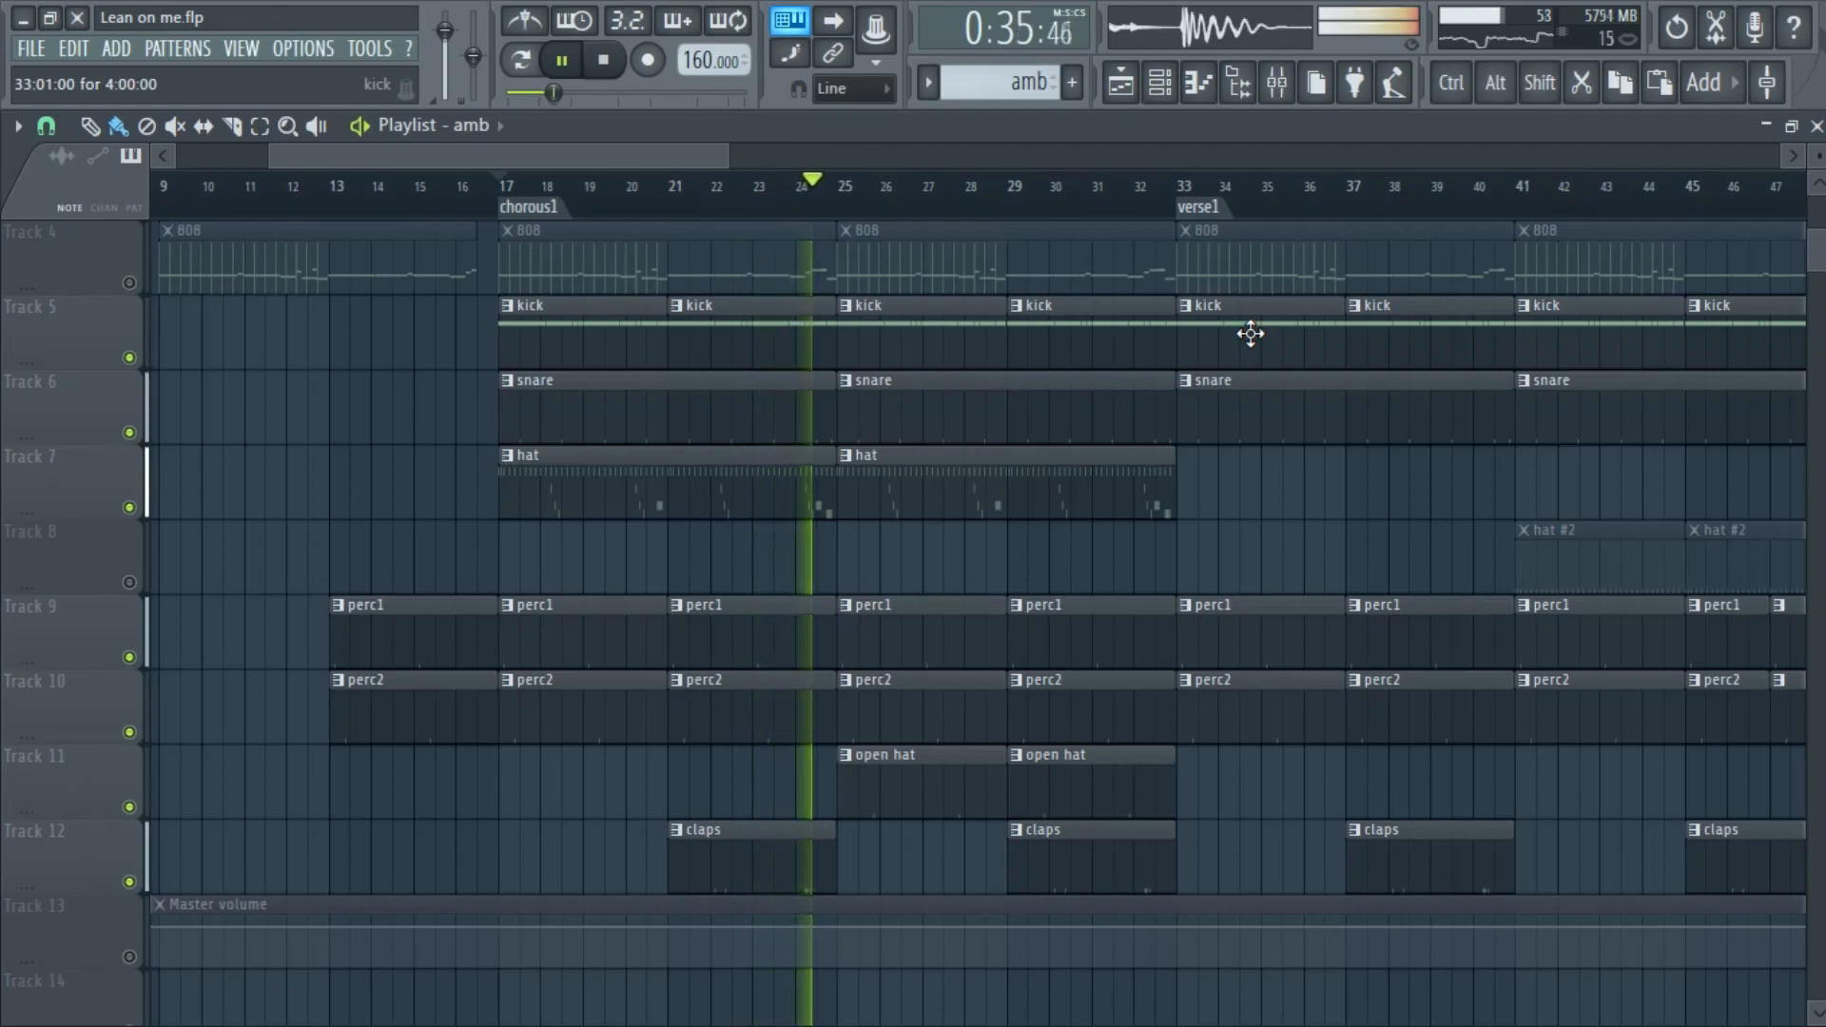
scroll(1251, 334, up, 1)
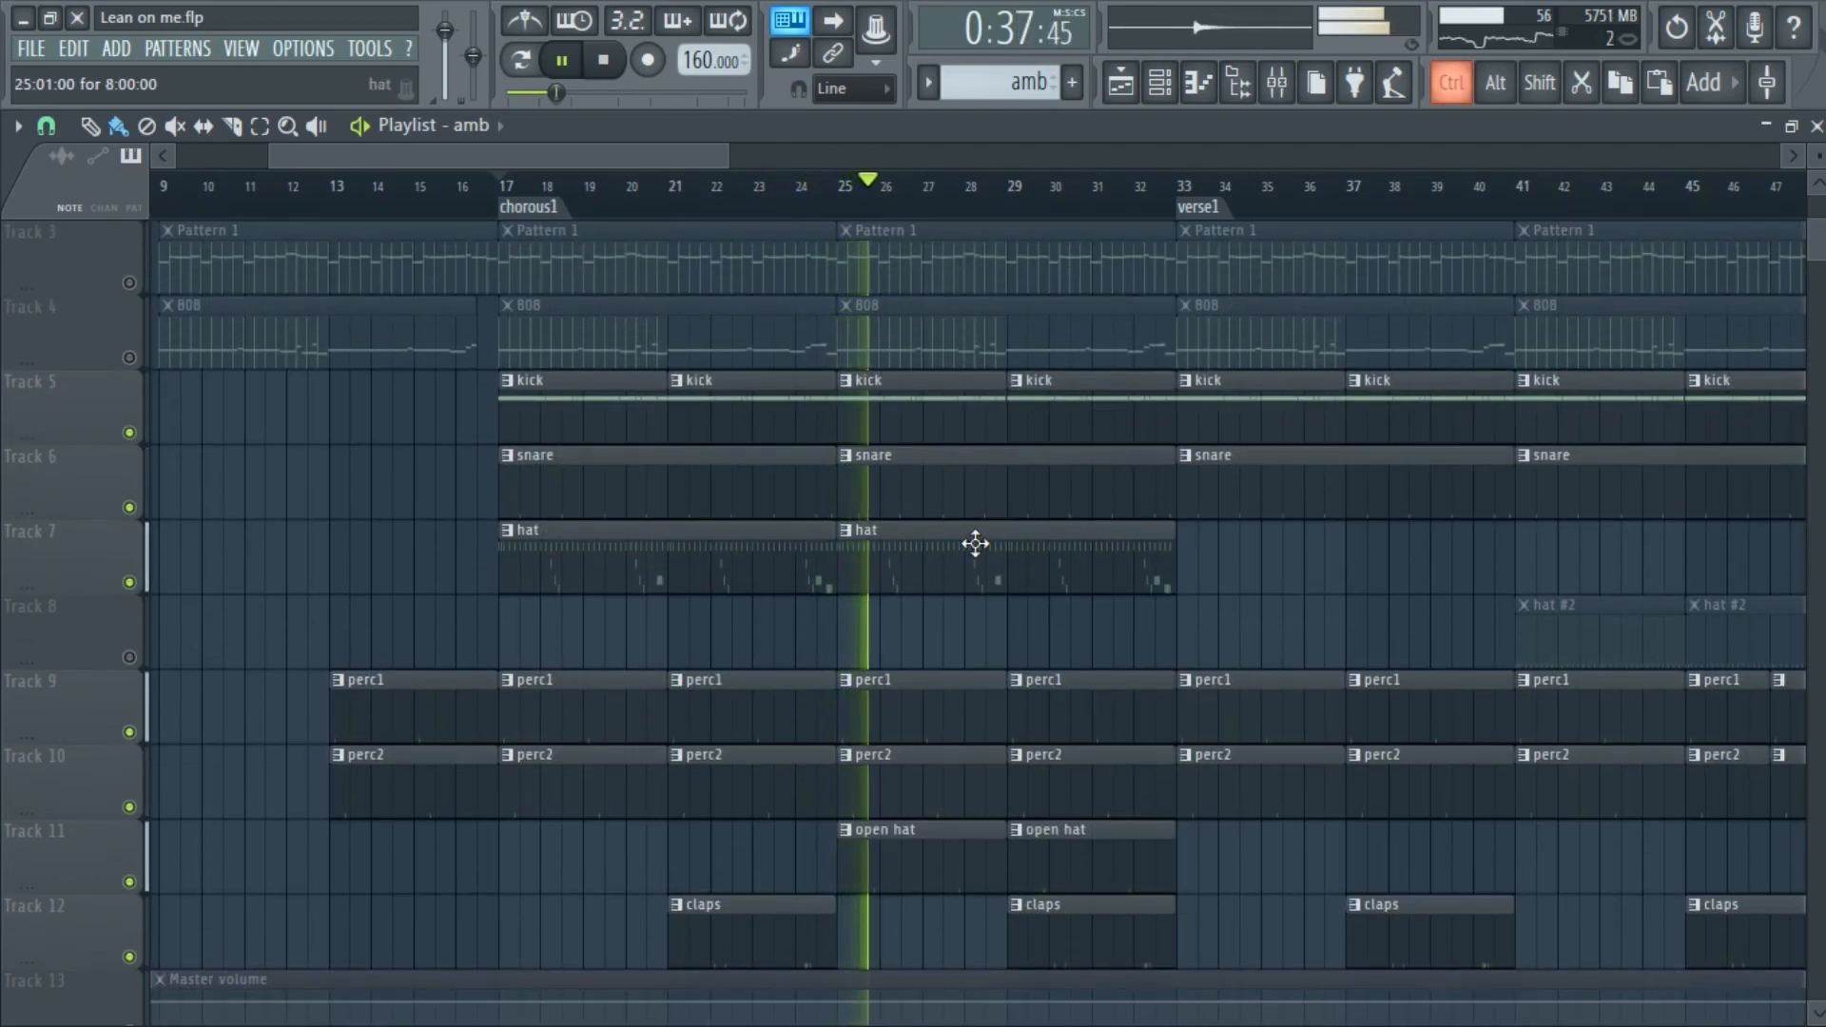
scroll(974, 544, down, 1)
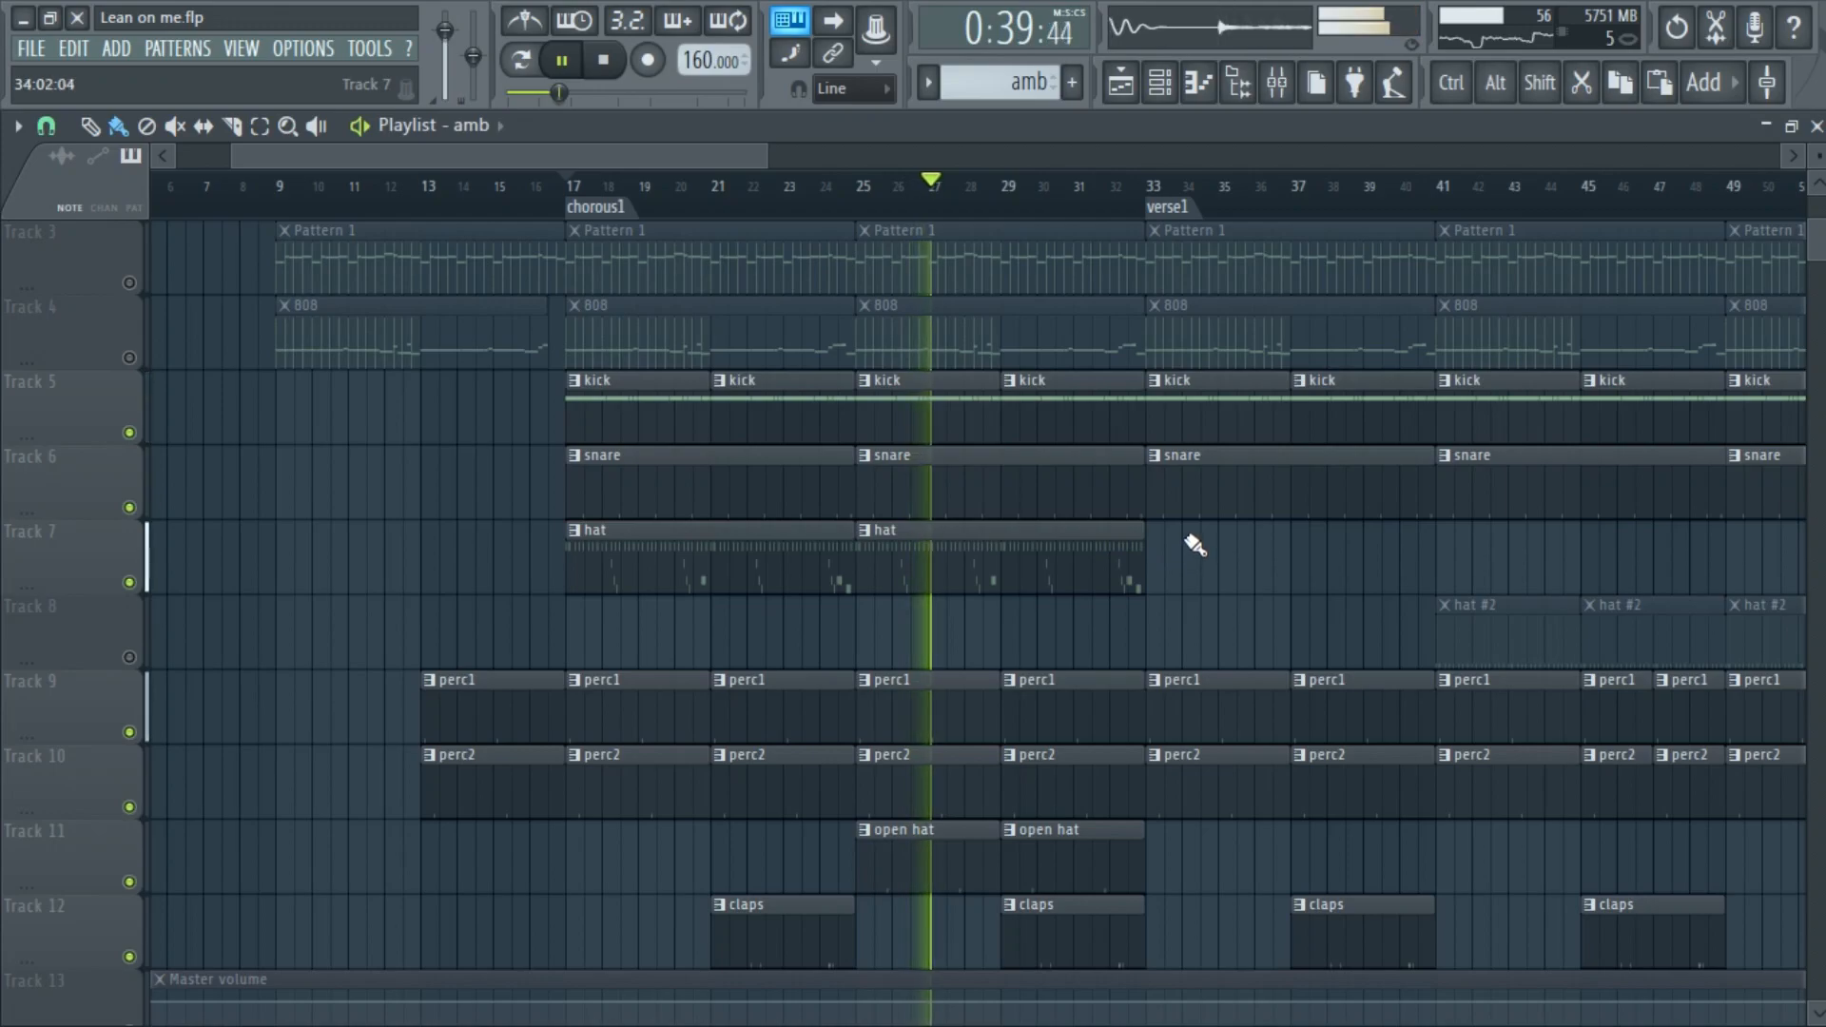